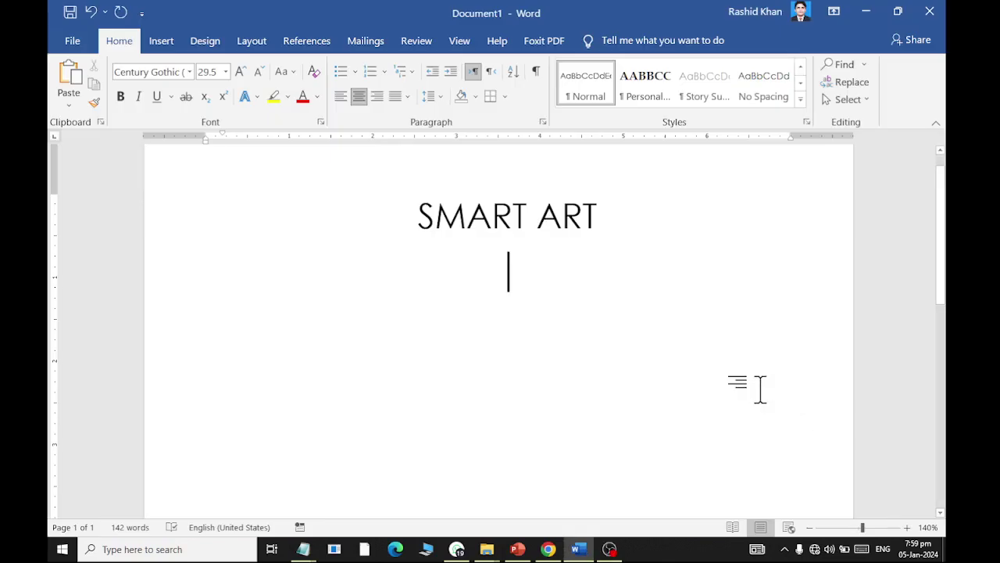
Zoom the document to 170% and bring up the Insert ribbon commands.
scroll(583, 177, "up", 3, "ctrl")
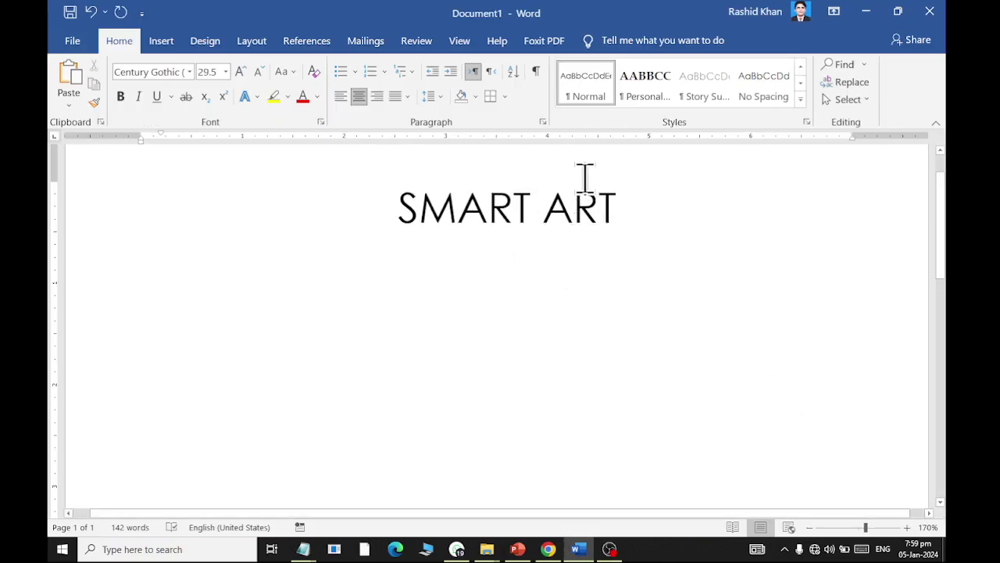
left_click(163, 41)
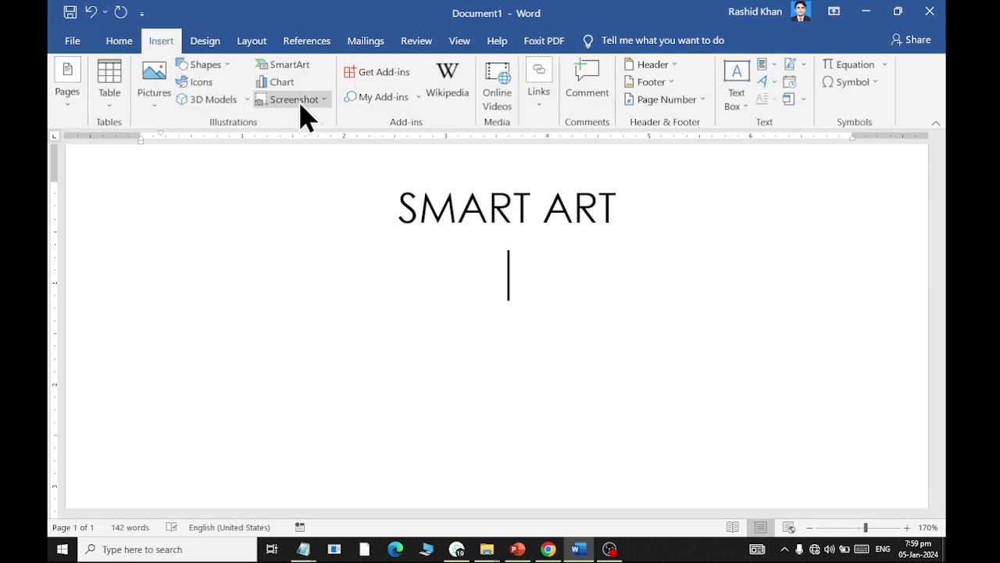
Open the SmartArt gallery and browse from List to the Hierarchy layouts, previewing Organization Chart.
left_click(296, 67)
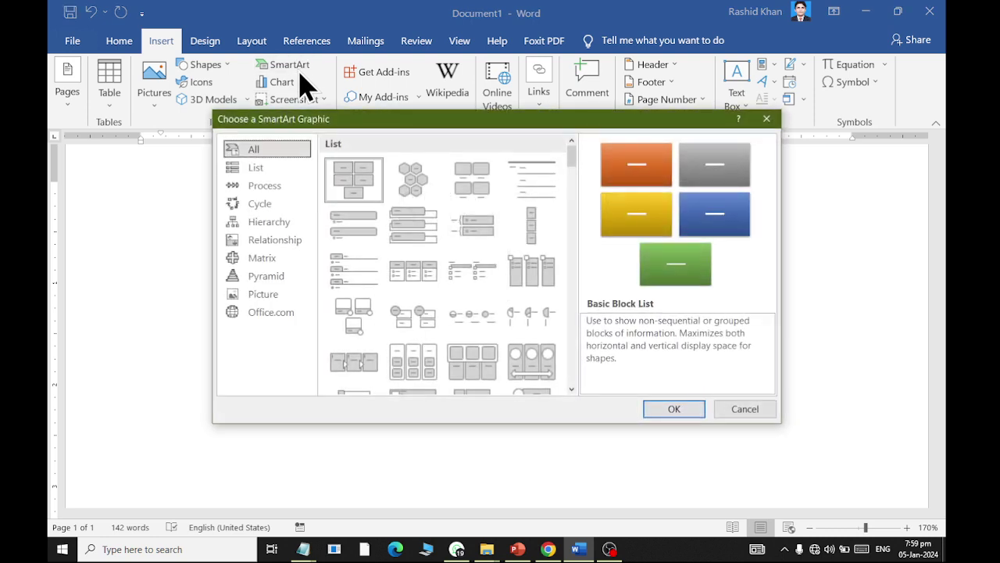
left_click(270, 167)
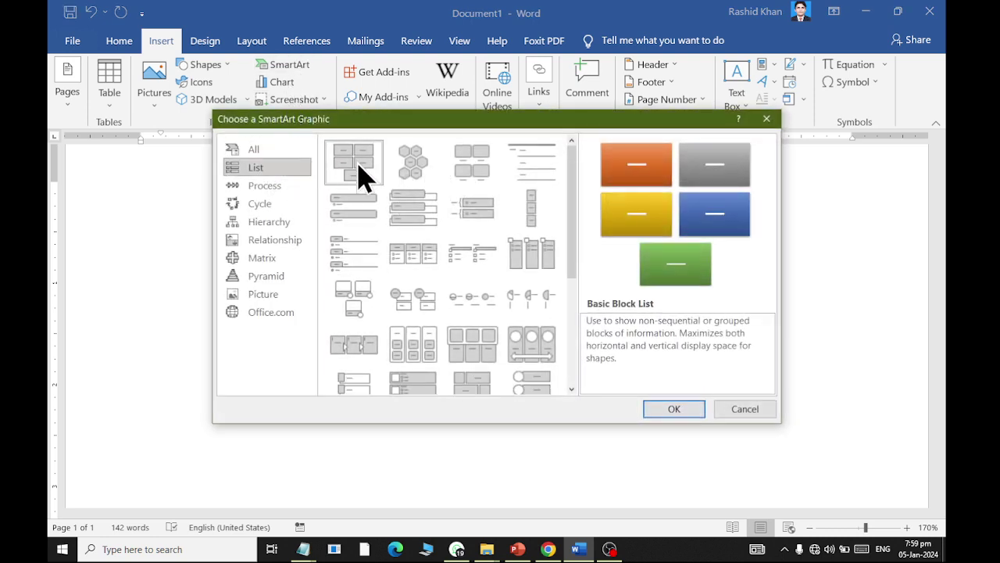
mouse_move(570, 196)
left_mouse_down()
mouse_move(576, 343)
mouse_move(567, 201)
left_mouse_up()
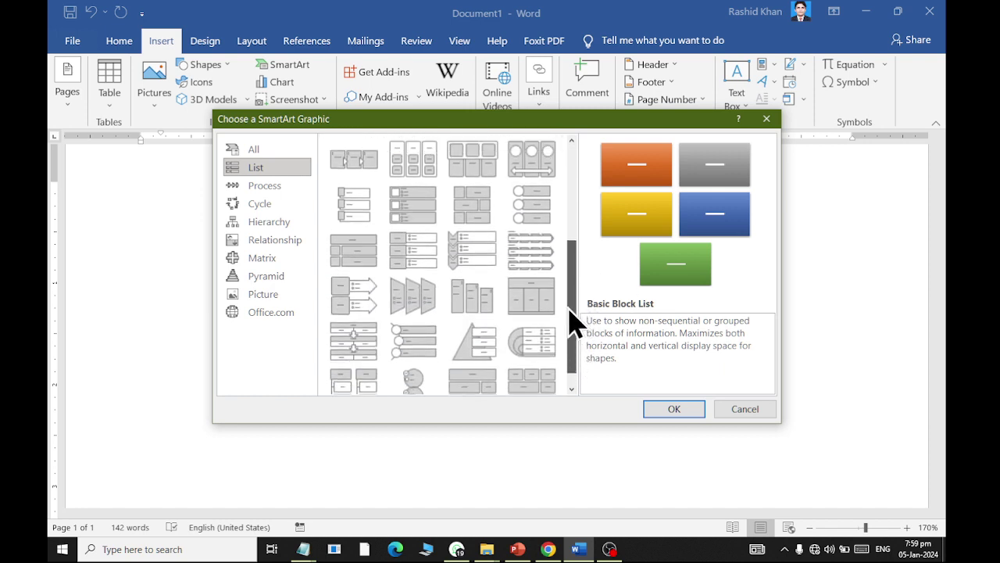
left_click(282, 225)
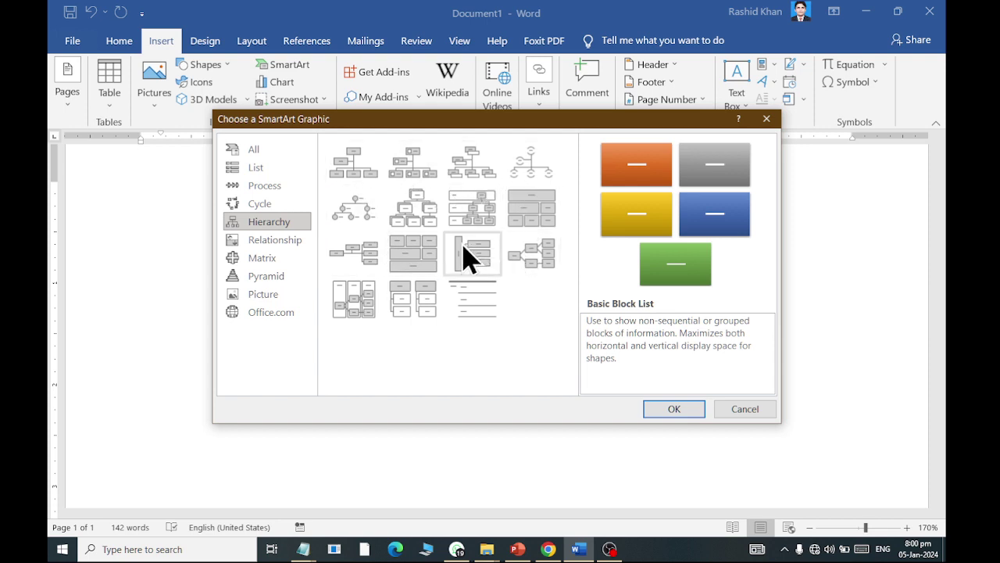
left_click(356, 180)
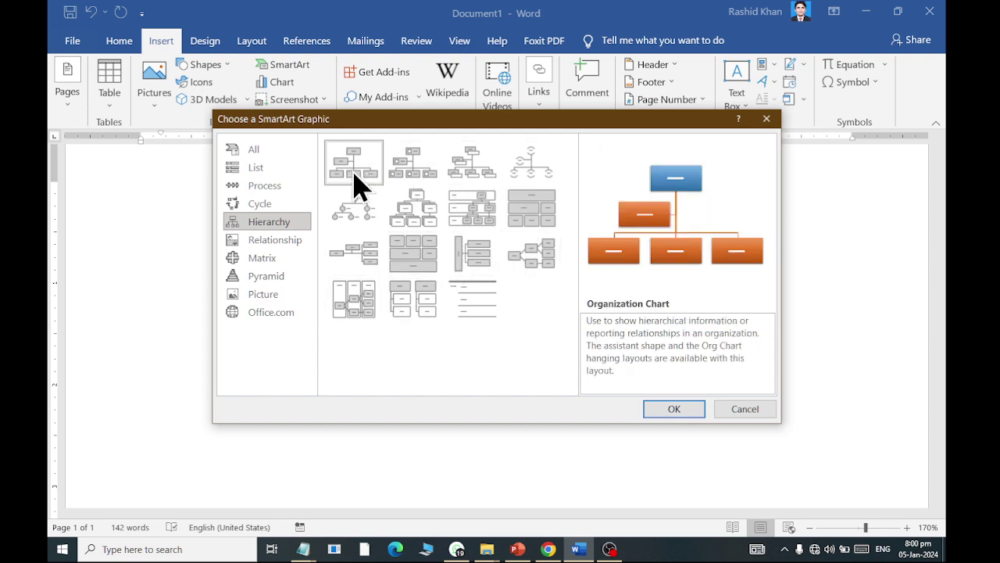
Preview the other hierarchy layouts, then insert the Organization Chart graphic.
left_click(419, 221)
left_click(416, 176)
left_click(364, 220)
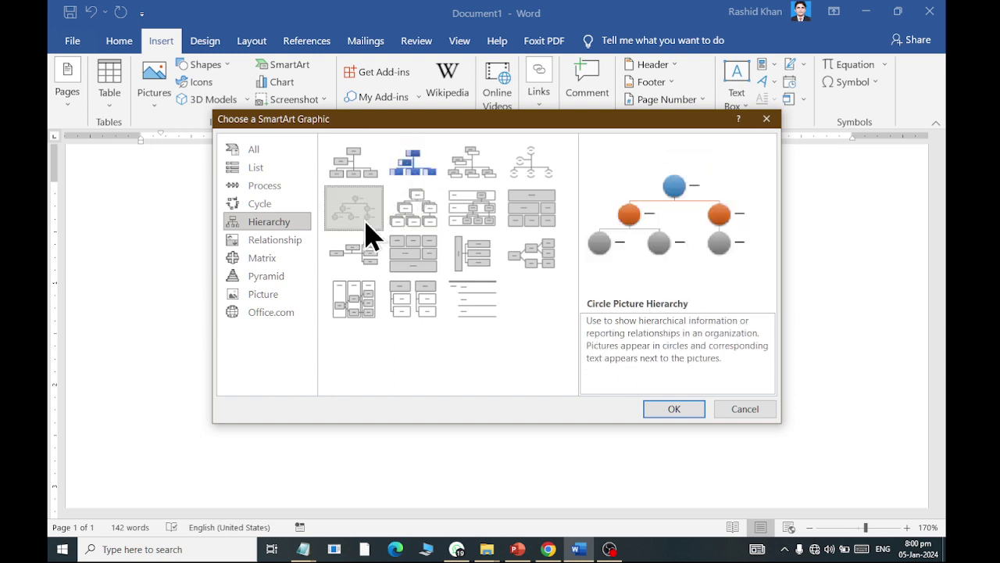
left_click(366, 261)
left_click(367, 307)
left_click(466, 229)
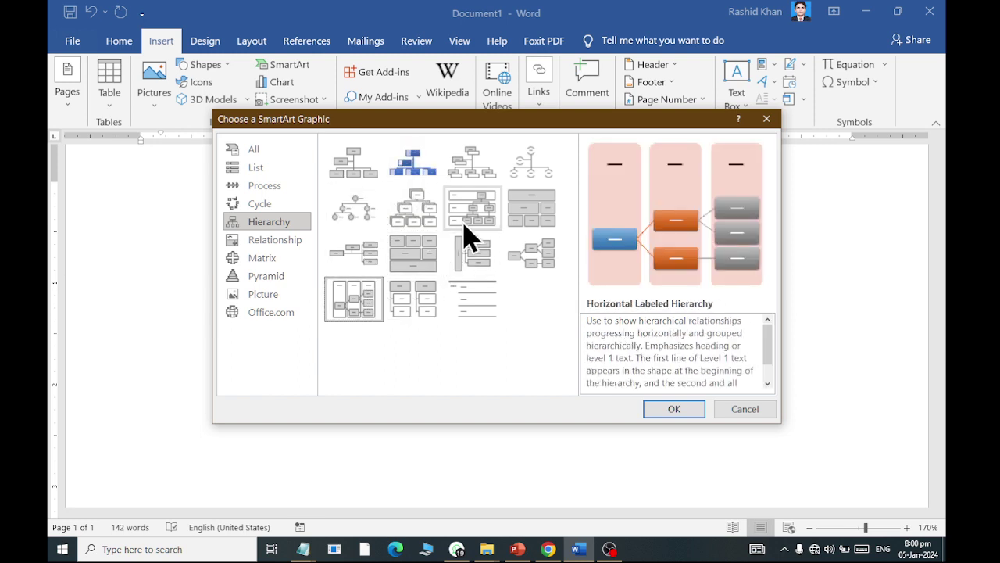
left_click(467, 182)
left_click(367, 184)
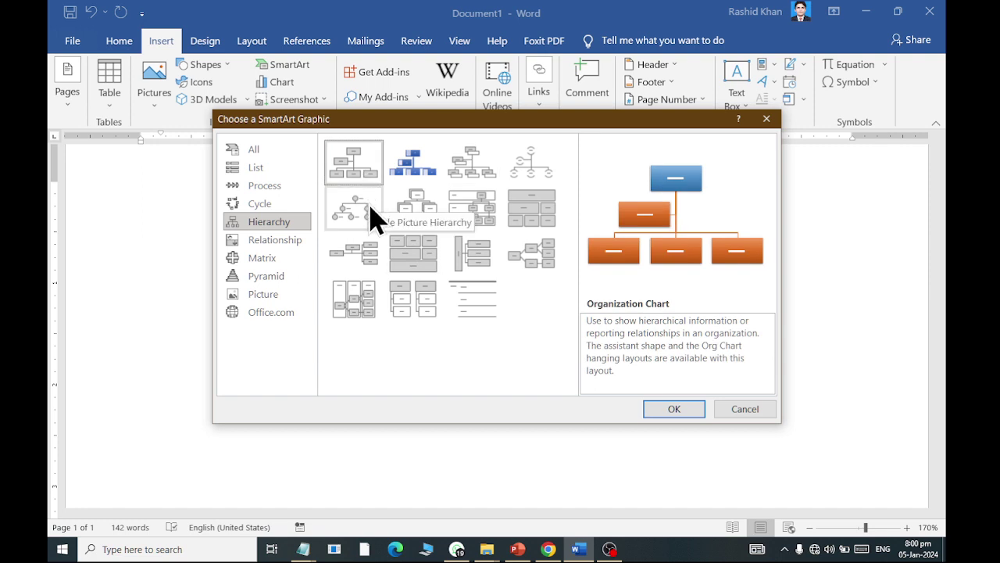
left_click(673, 409)
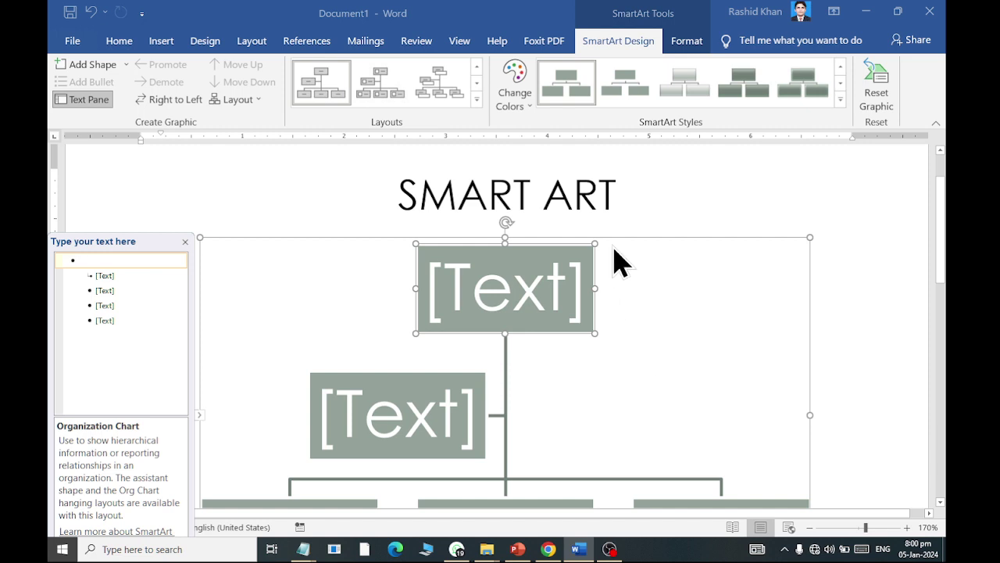
scroll(618, 262, "down", 2, "ctrl")
scroll(617, 262, "down", 3, "ctrl")
scroll(617, 262, "down", 1, "ctrl")
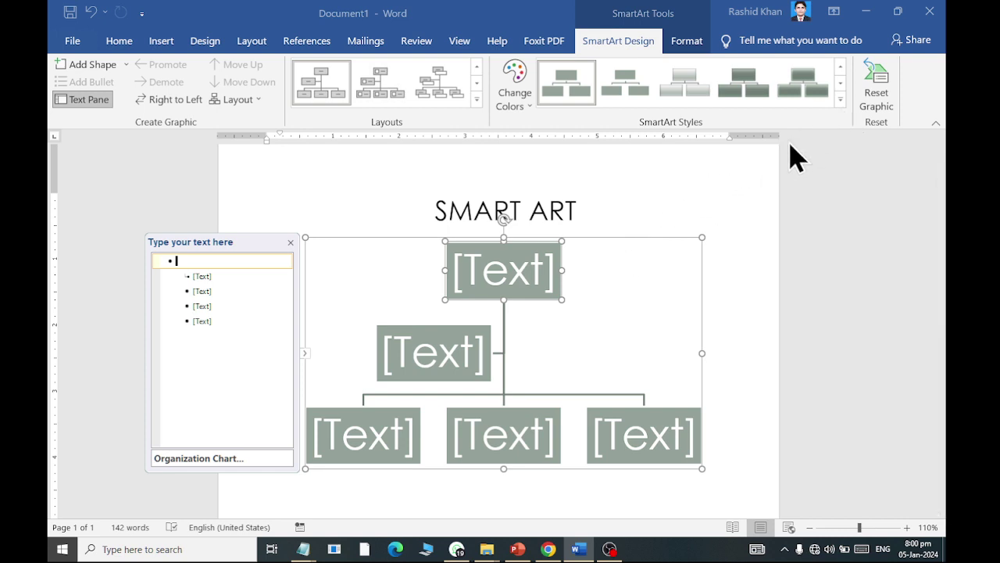
left_click(621, 213)
left_click(543, 261)
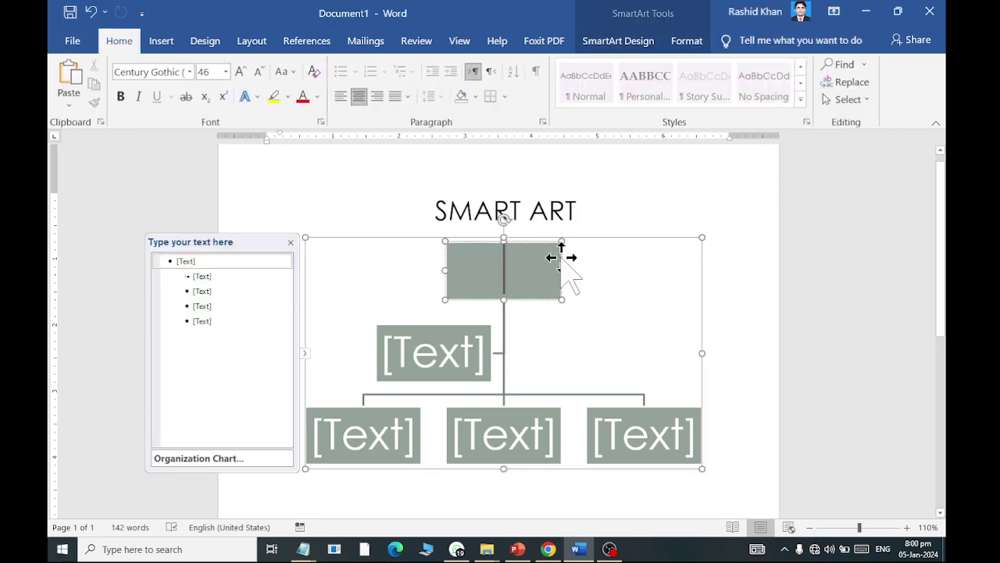
left_click(576, 261)
left_click(630, 49)
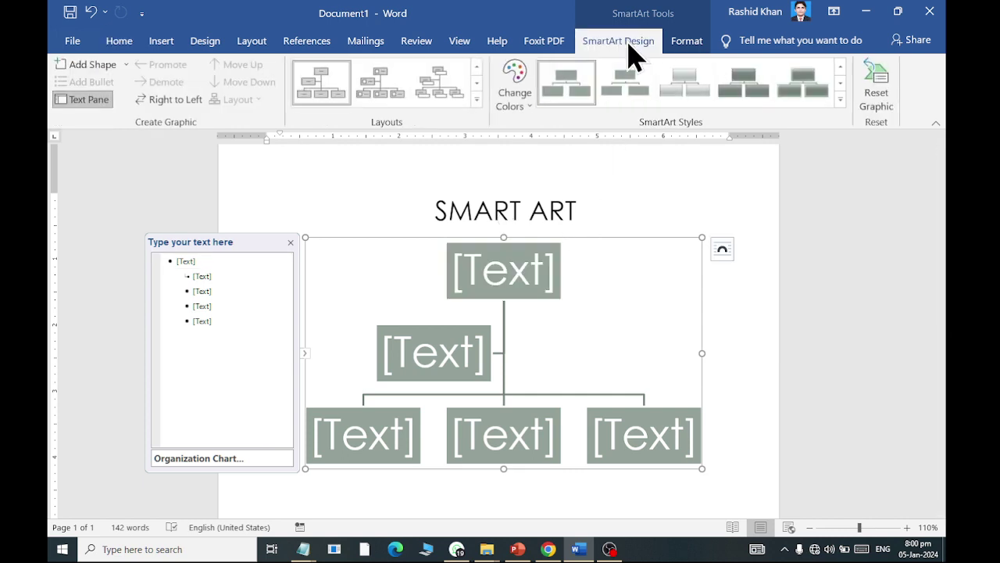
left_click(841, 99)
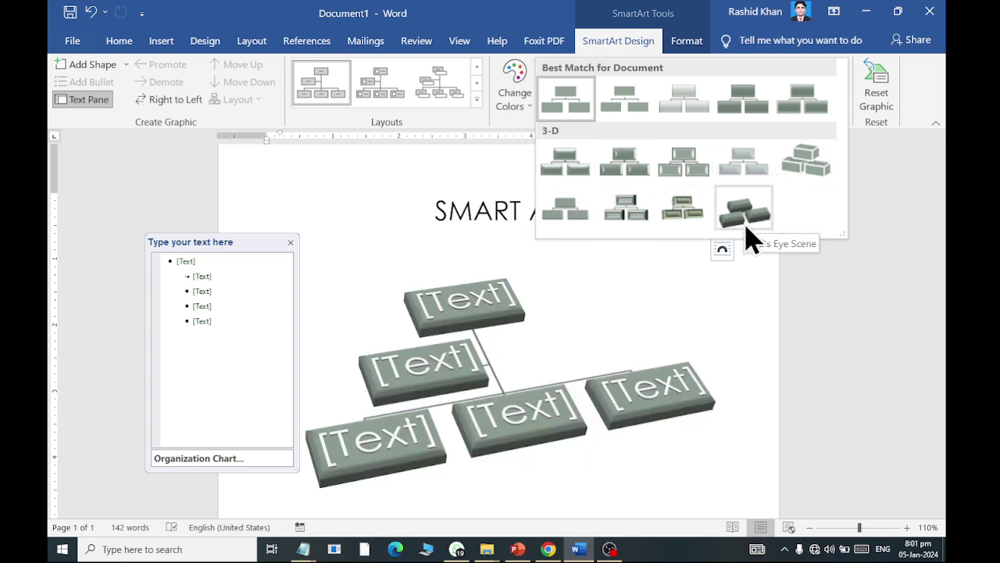
left_click(508, 89)
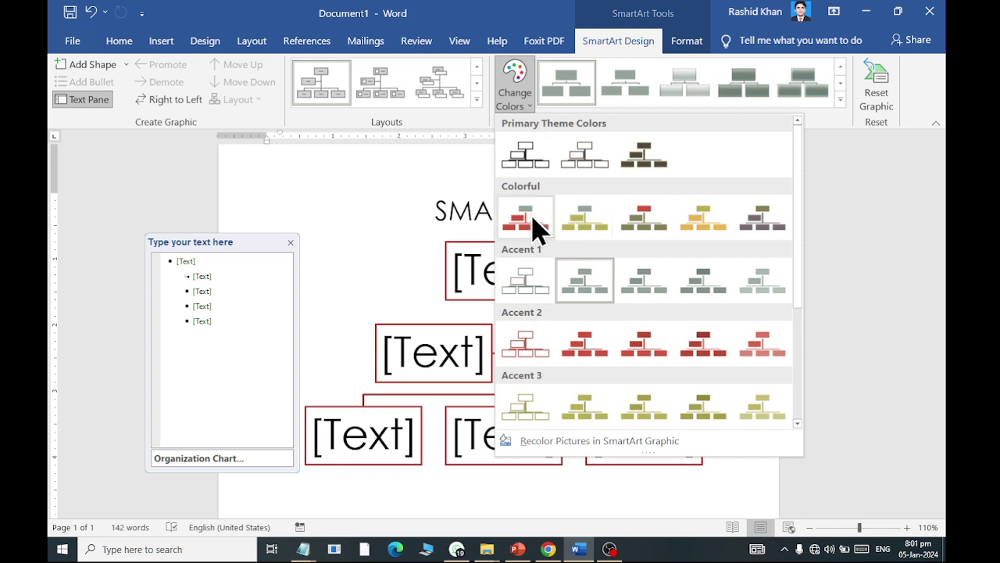
left_click(478, 103)
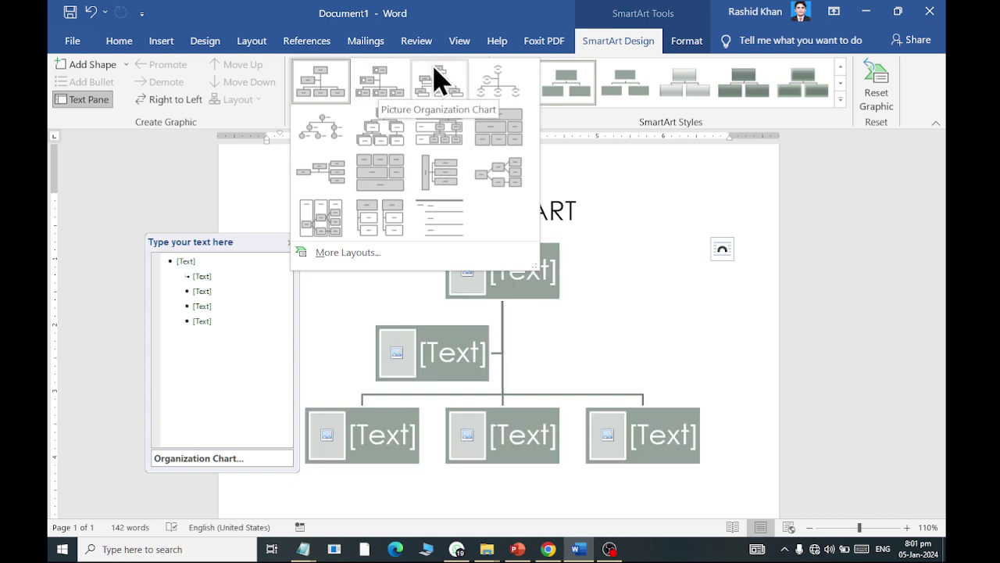
left_click(540, 121)
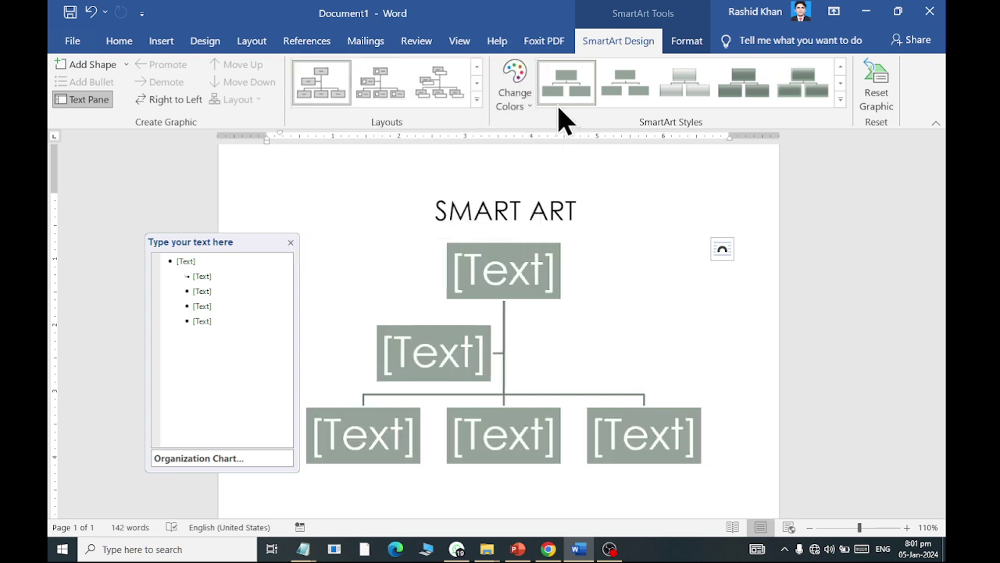
Change the diagram's layout to Hierarchy from the expanded Layouts gallery.
left_click(477, 99)
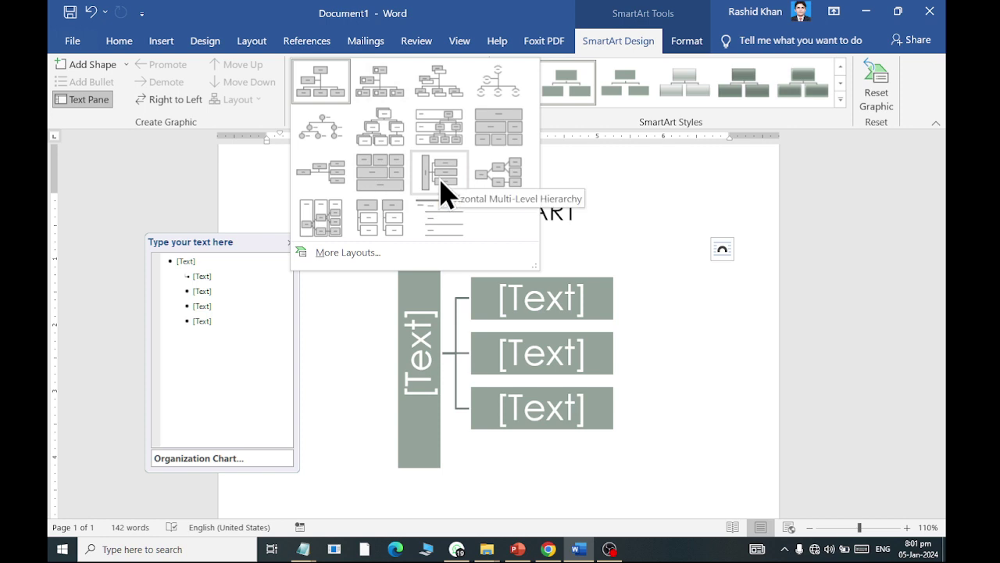
left_click(392, 142)
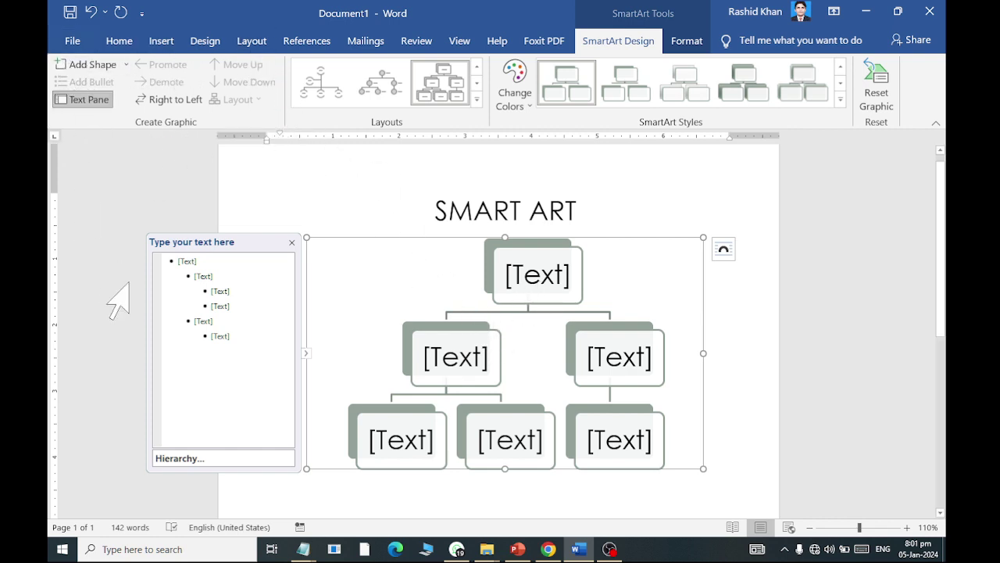
Label the top box Computer and the middle-left box Hardware.
left_click(78, 100)
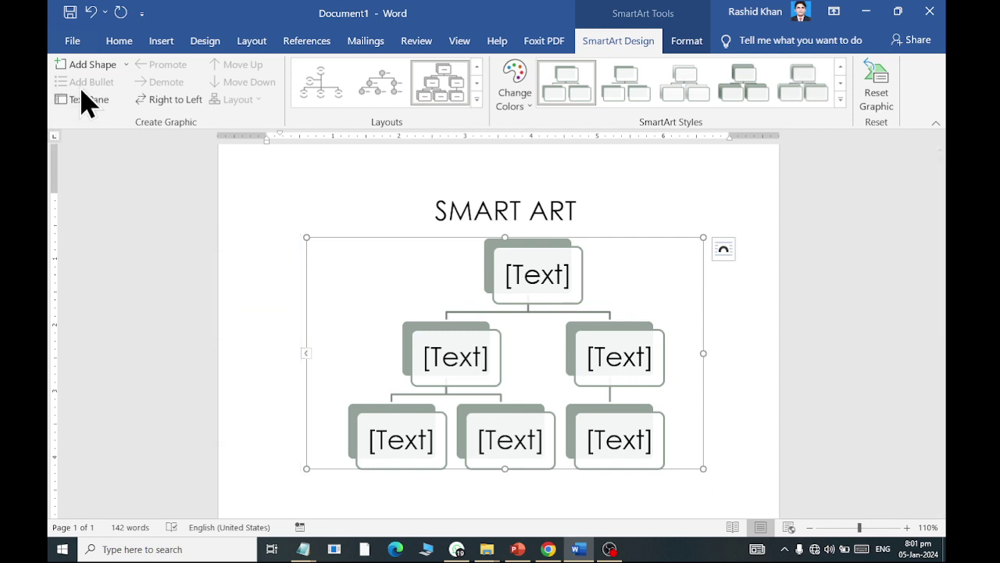
left_click(81, 99)
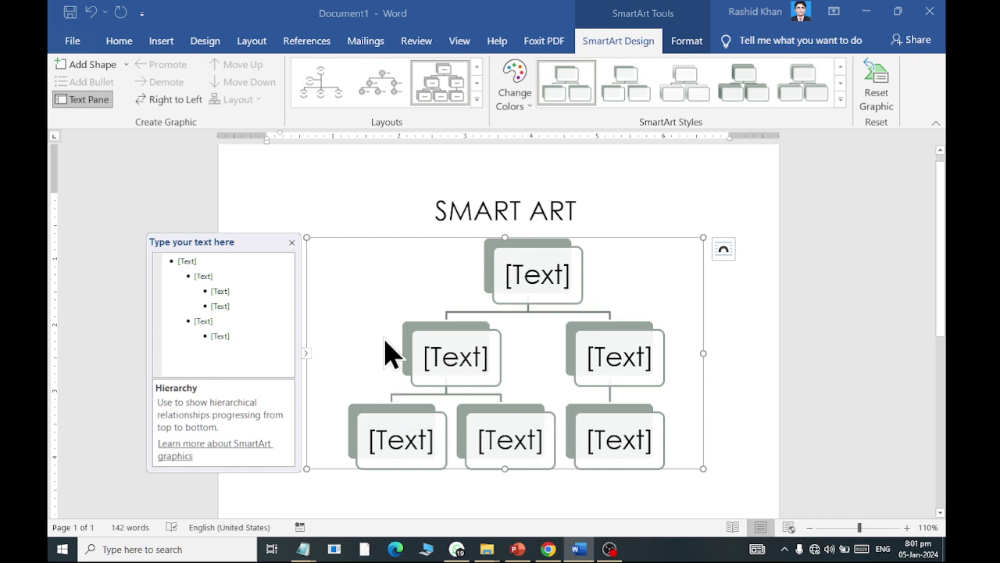
left_click(528, 275)
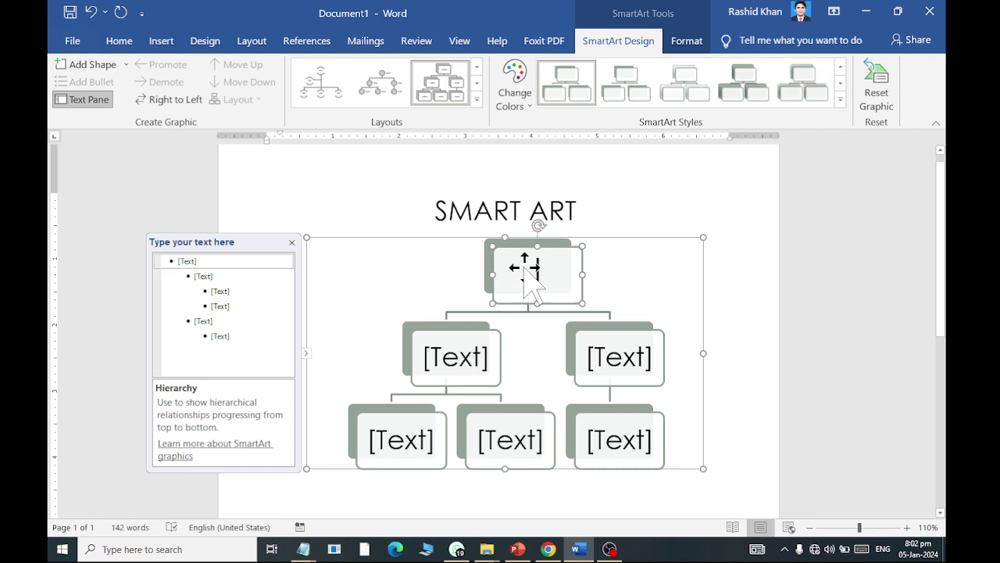
type("Computer")
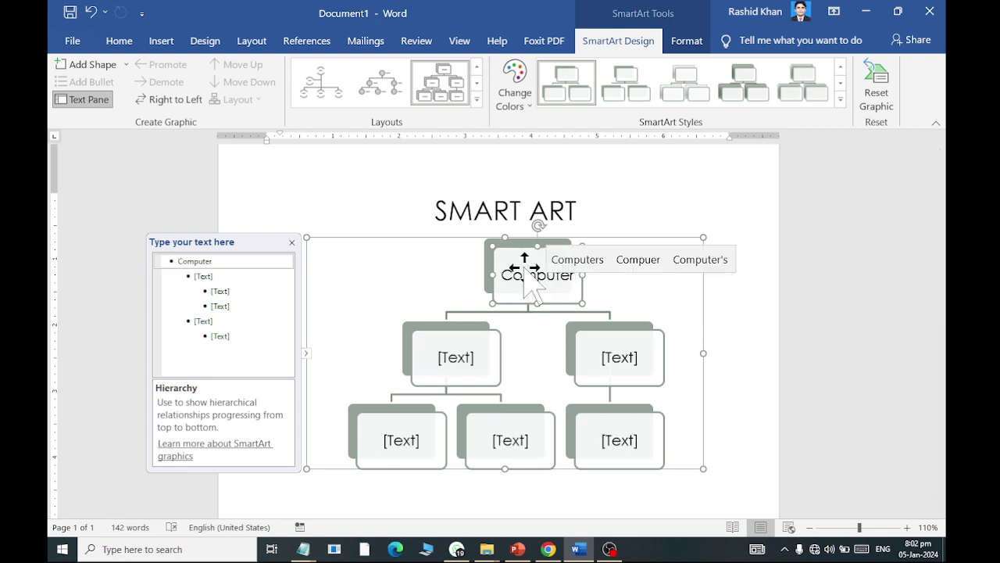
left_click(458, 359)
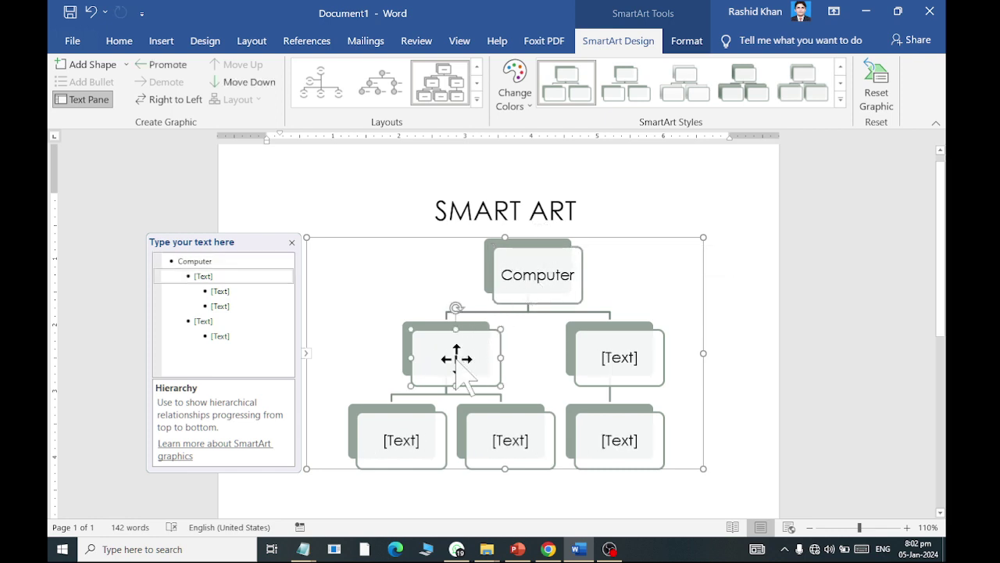
left_click(459, 358)
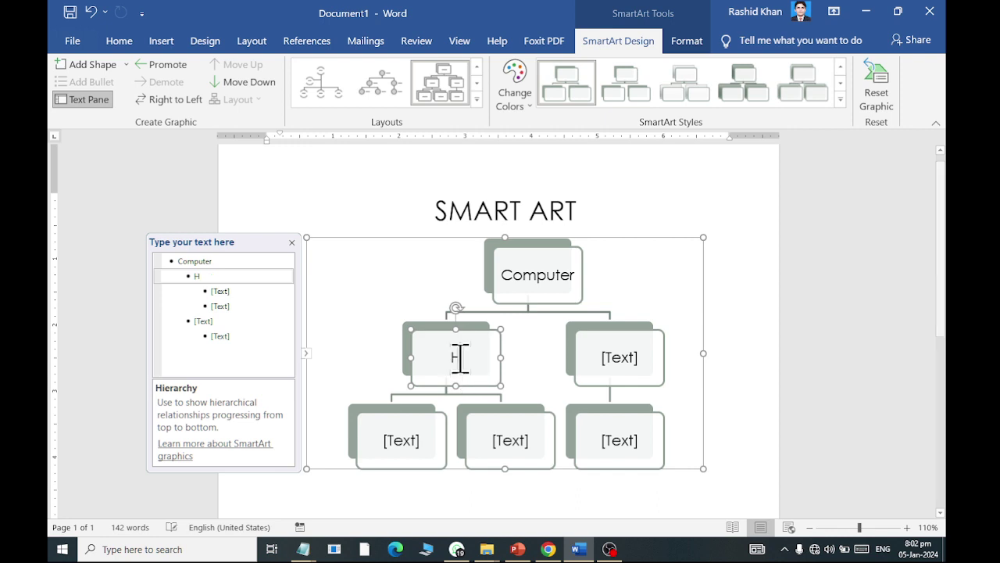
type("Hardware")
Label the middle-right box Software and the first box under Hardware CPU.
left_click(625, 357)
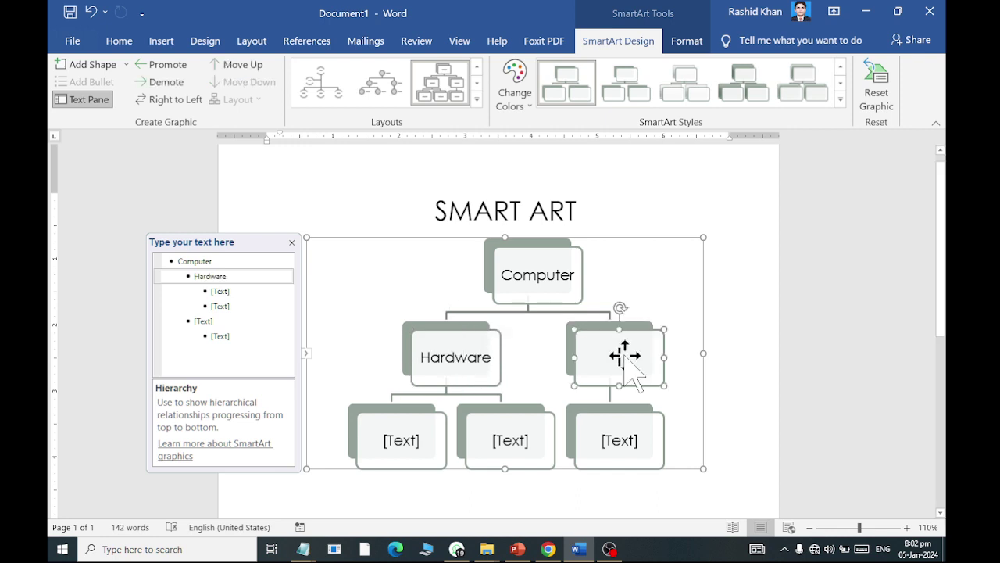
type("Software")
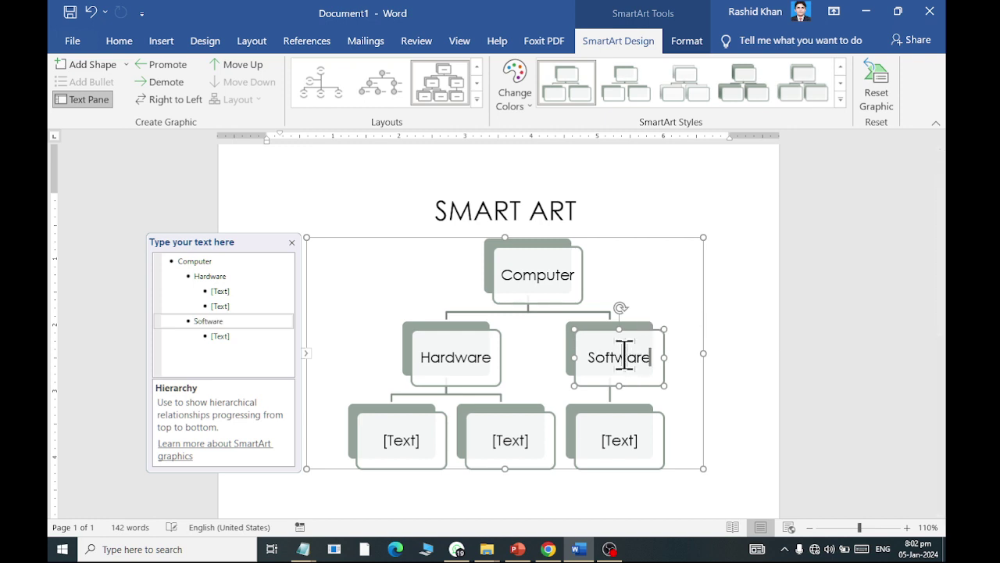
left_click(406, 439)
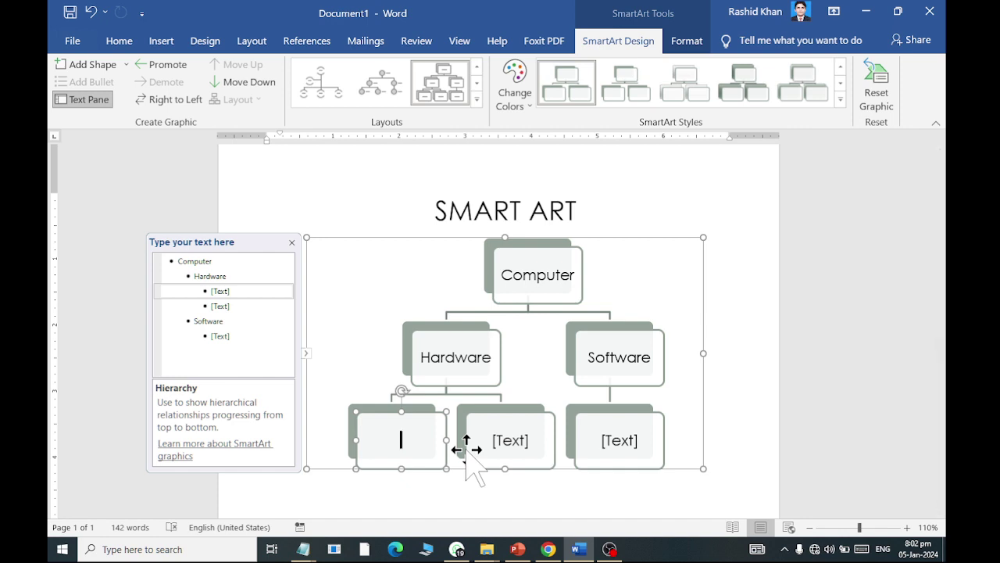
type("C")
key("BackSpace")
type("U")
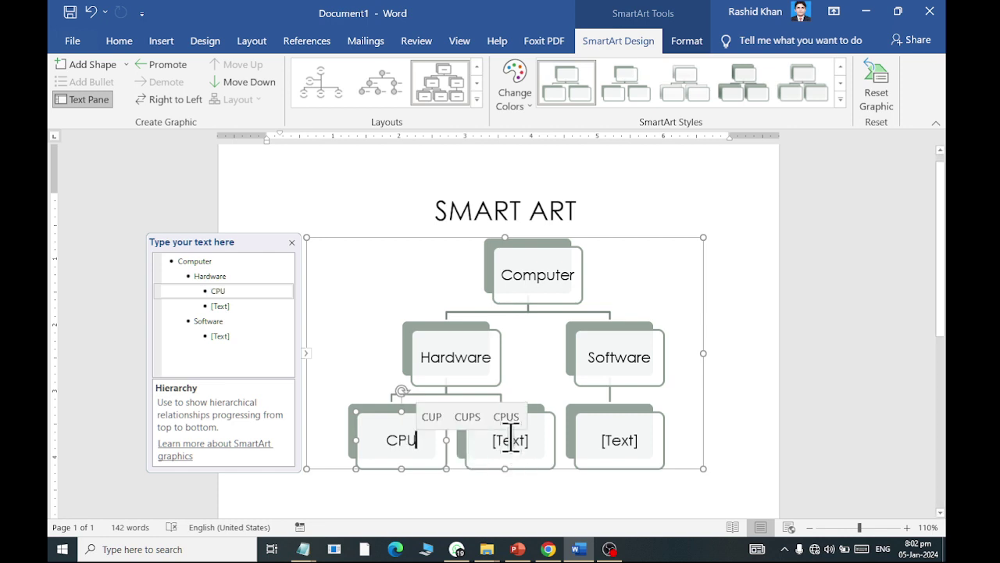
Label the second box under Hardware LCD and the box under Software Application.
left_click(510, 437)
type("Ke")
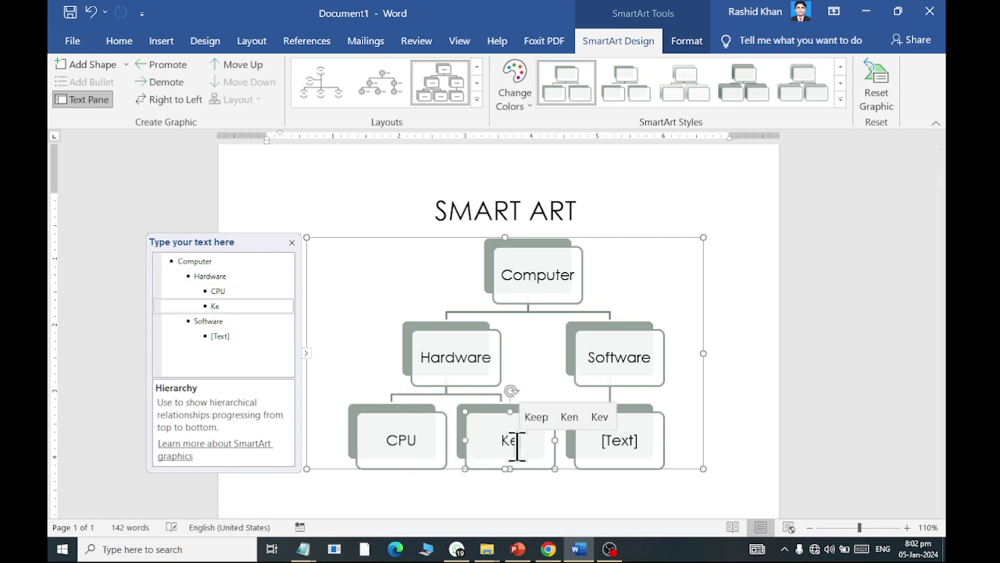
key("BackSpace")
type("LCD")
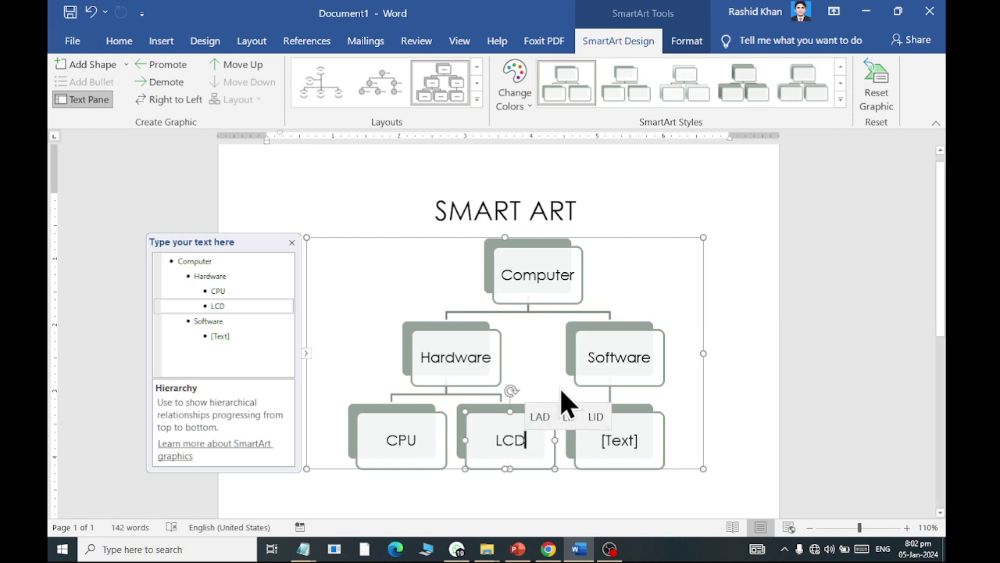
left_click(621, 442)
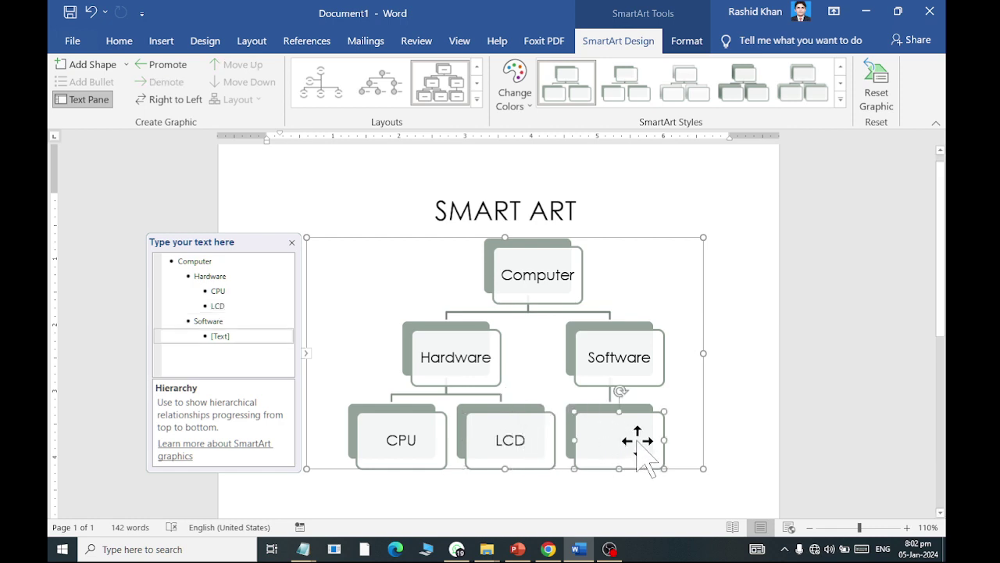
type("A")
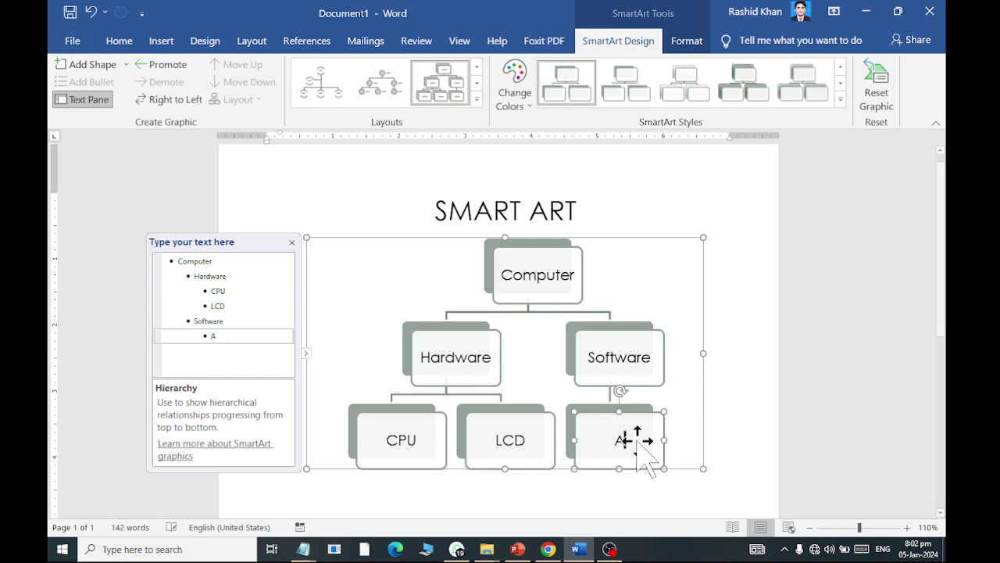
type("pplication")
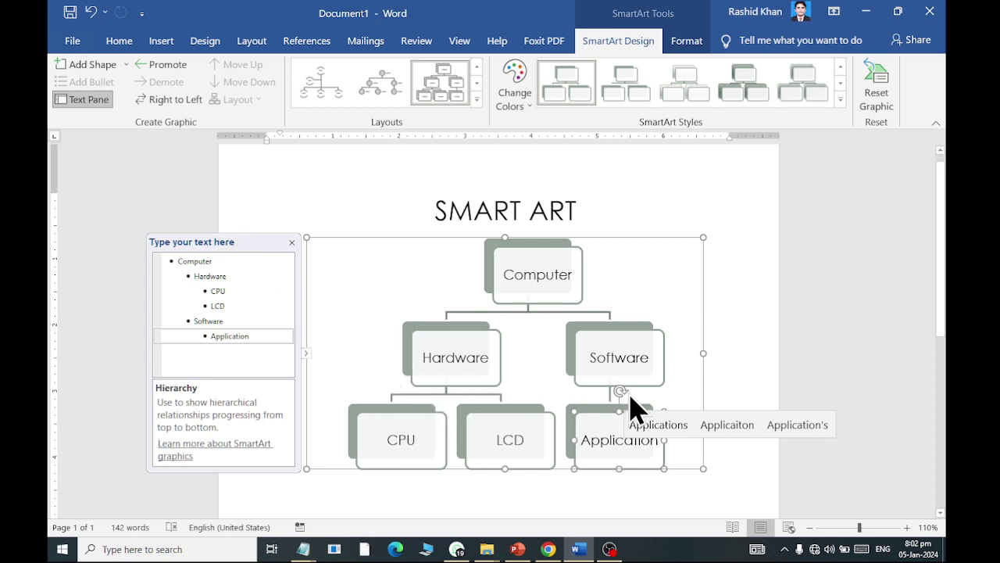
left_click(446, 381)
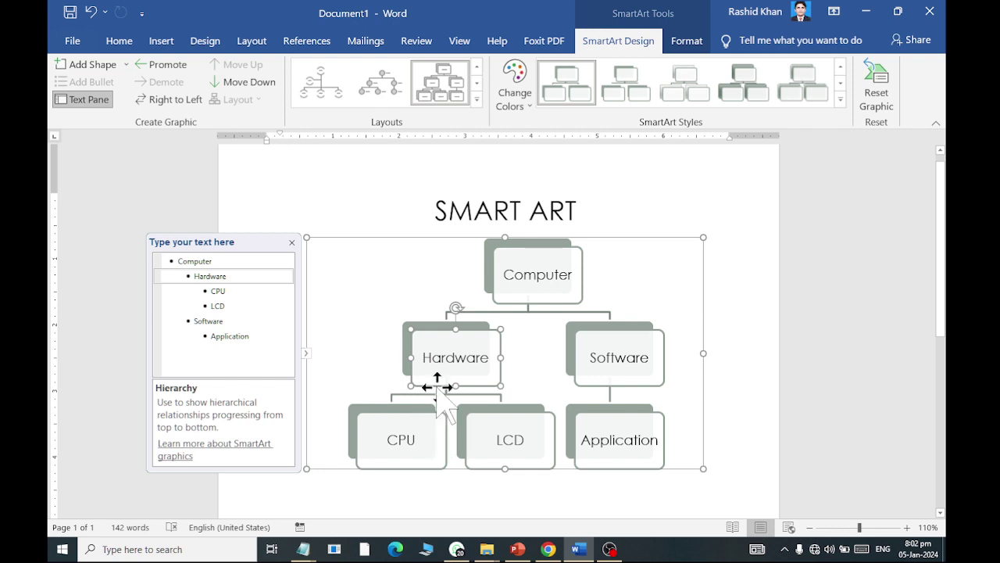
left_click(125, 65)
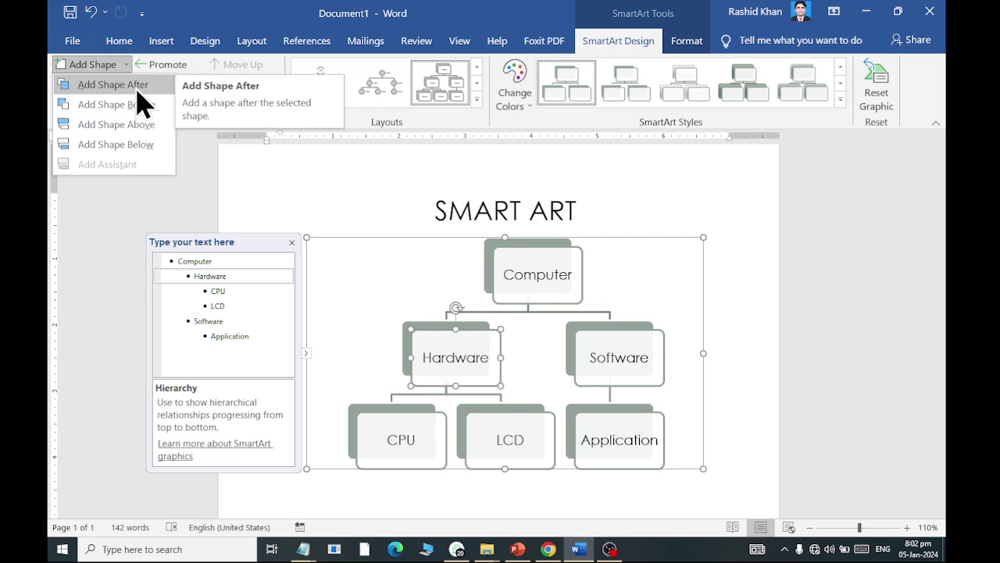
left_click(137, 89)
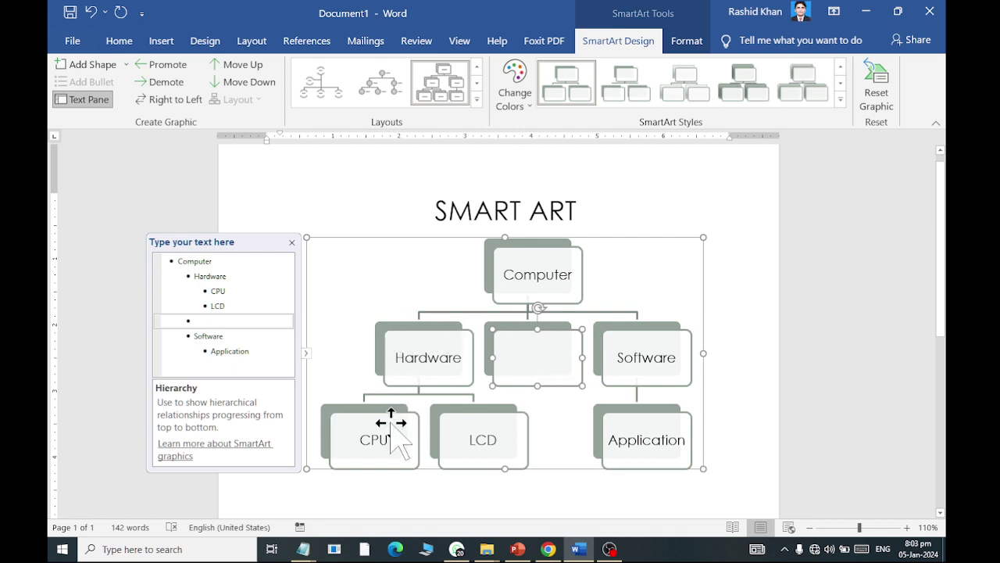
left_click(125, 66)
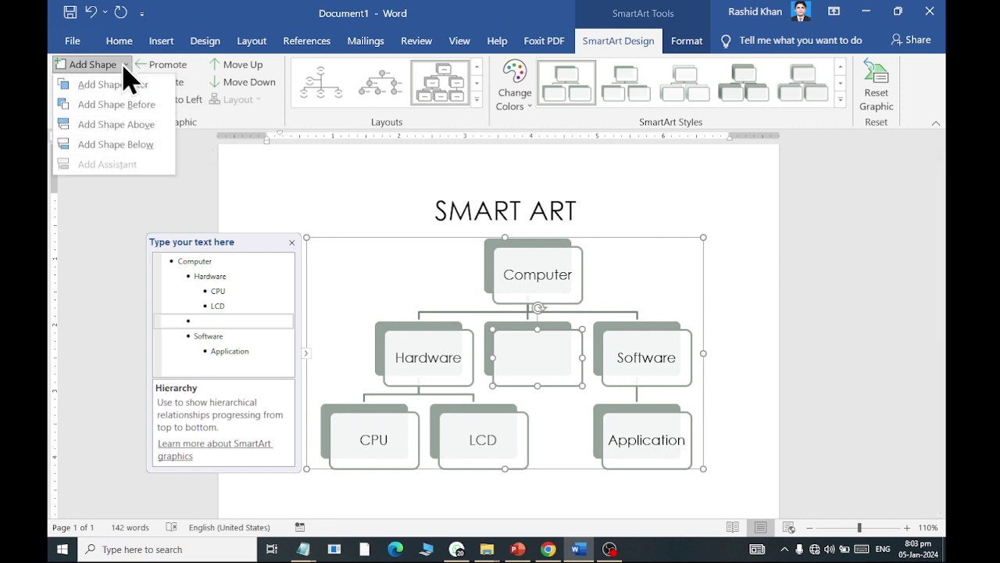
left_click(416, 381)
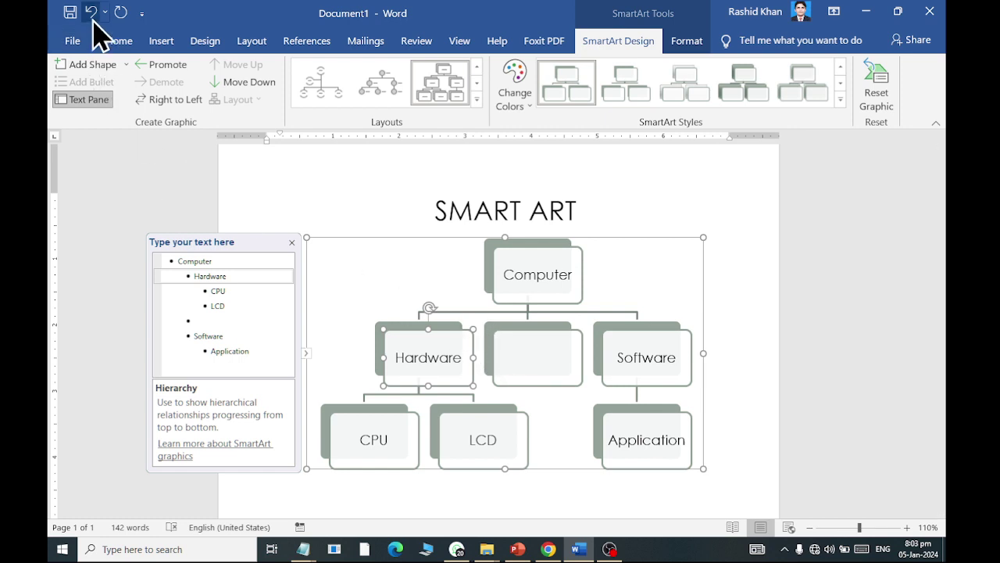
left_click(560, 330)
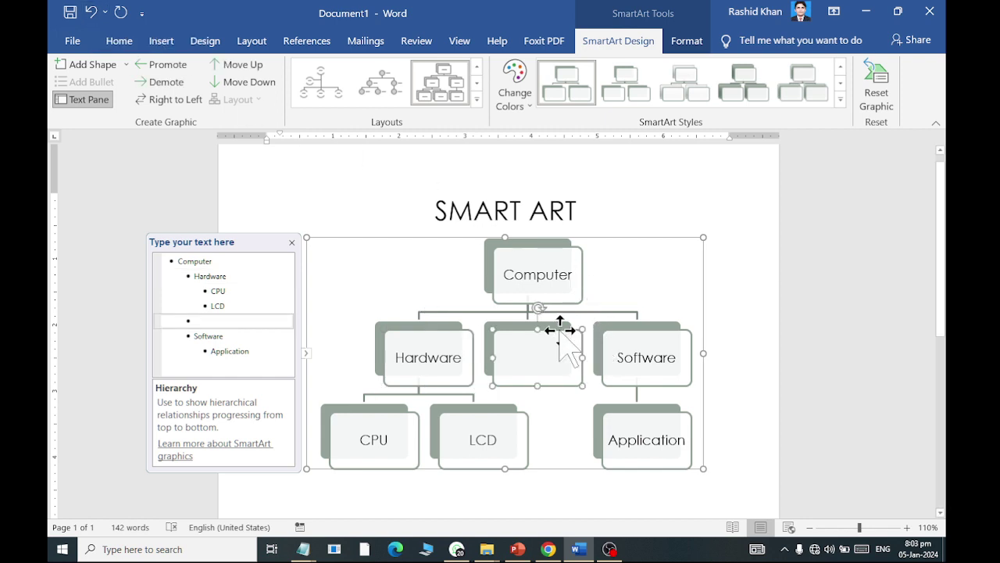
key("Delete")
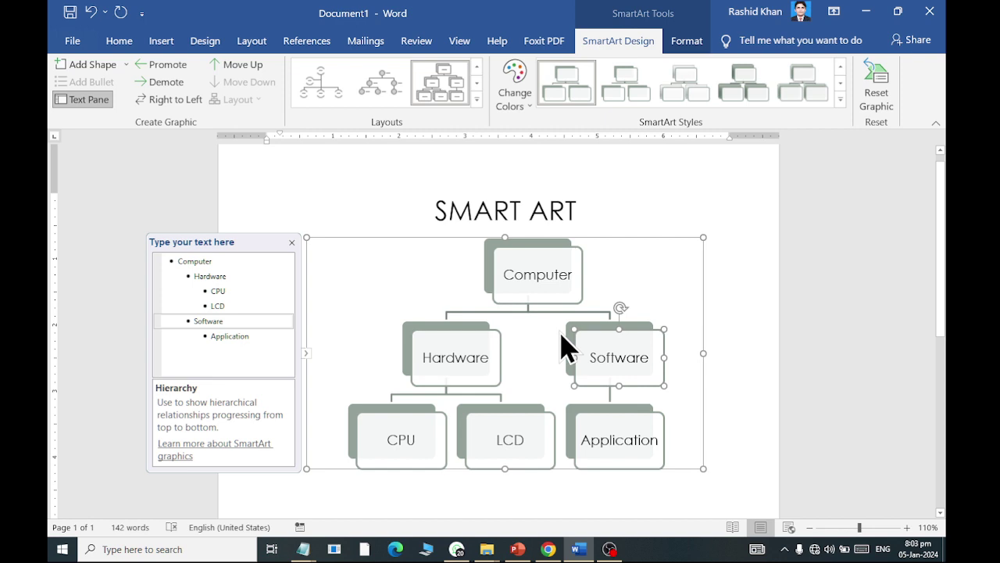
left_click(440, 380)
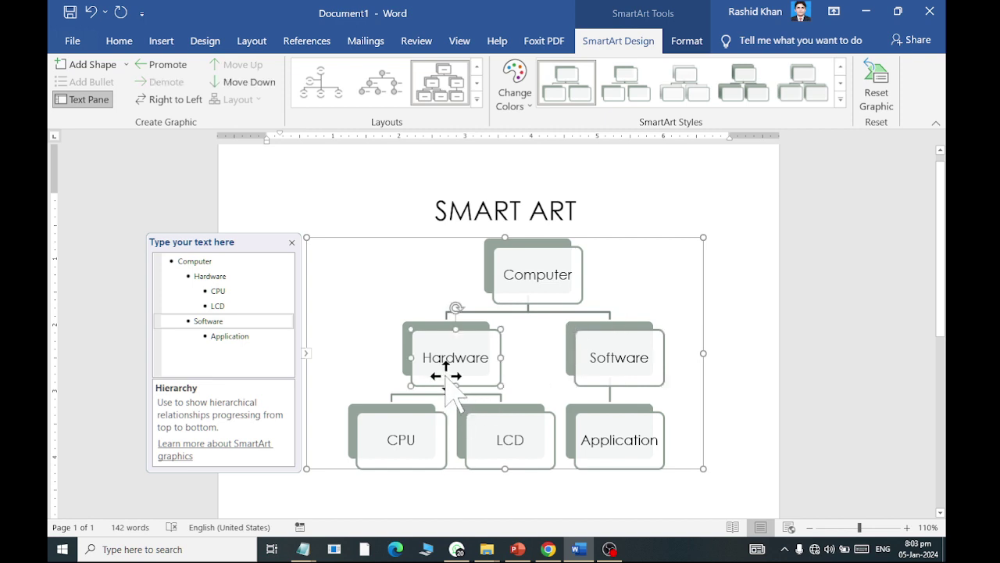
Add a new box below Hardware and label it Keyboard.
left_click(130, 65)
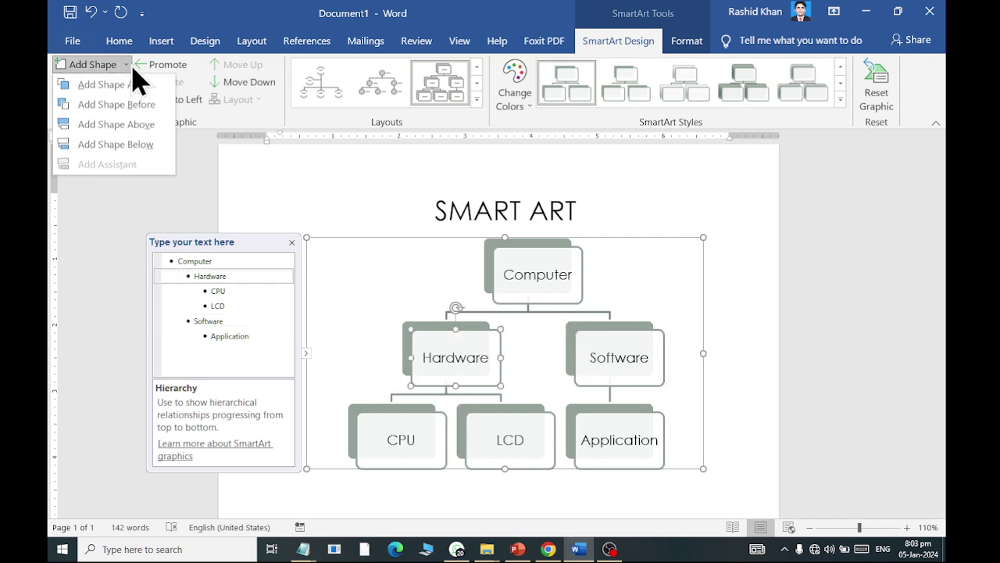
left_click(134, 145)
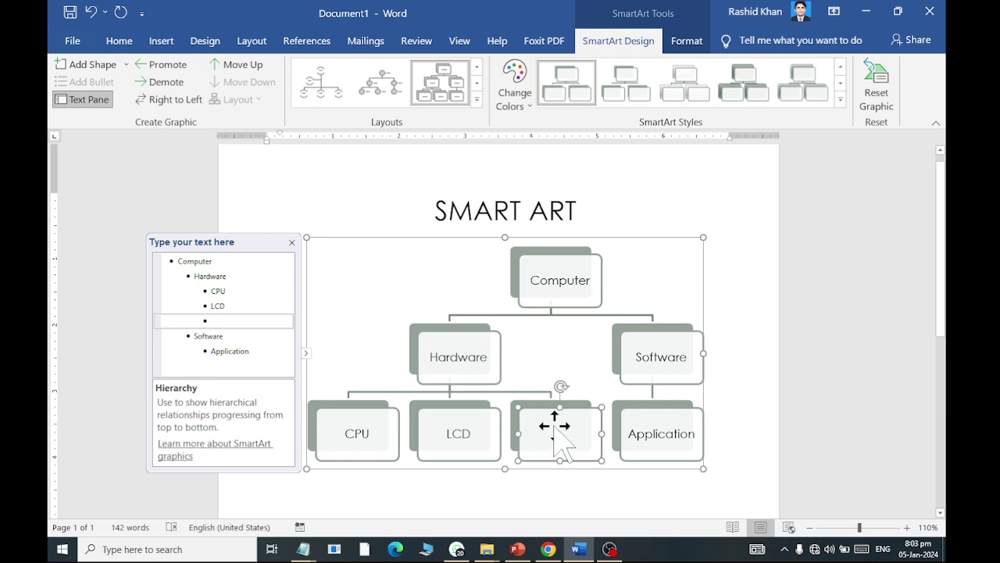
right_click(555, 429)
left_click(600, 228)
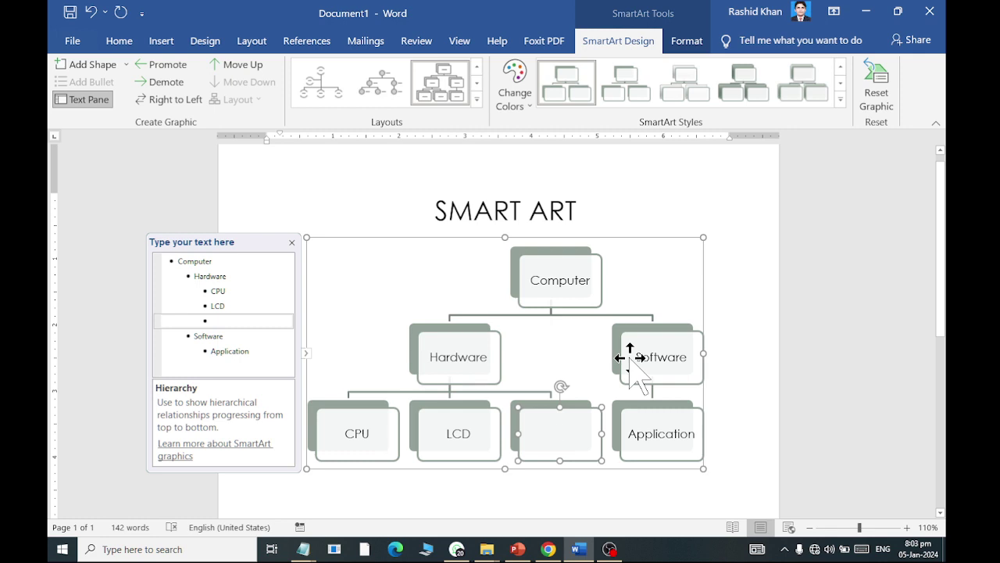
type("Keyboard")
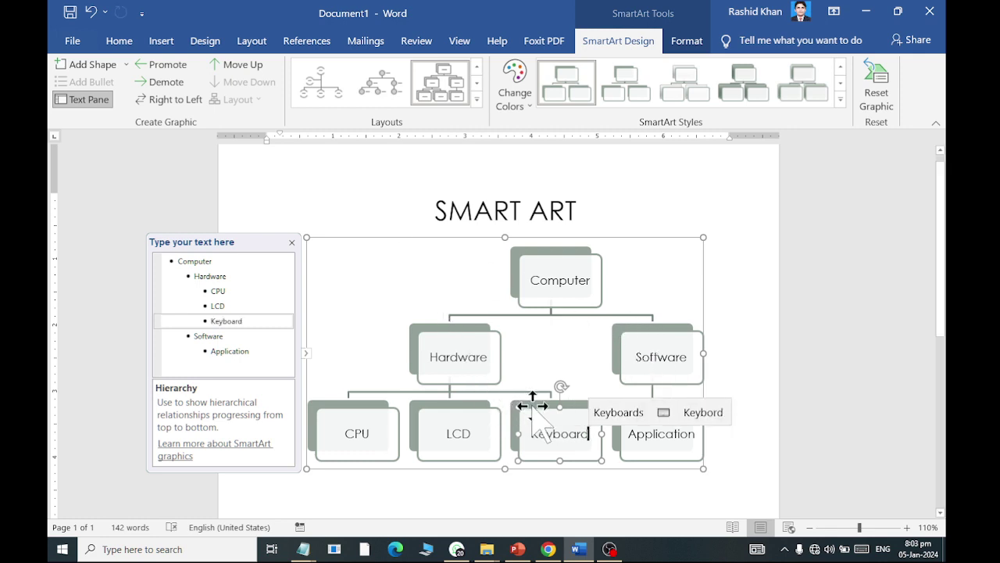
Add a box after Keyboard and label it Mouse.
left_click(491, 368)
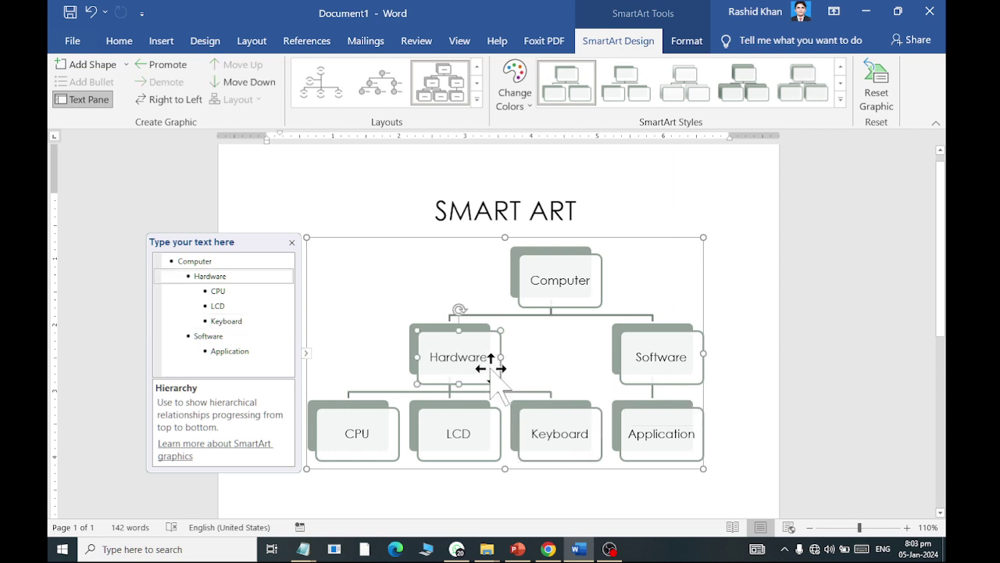
left_click(125, 65)
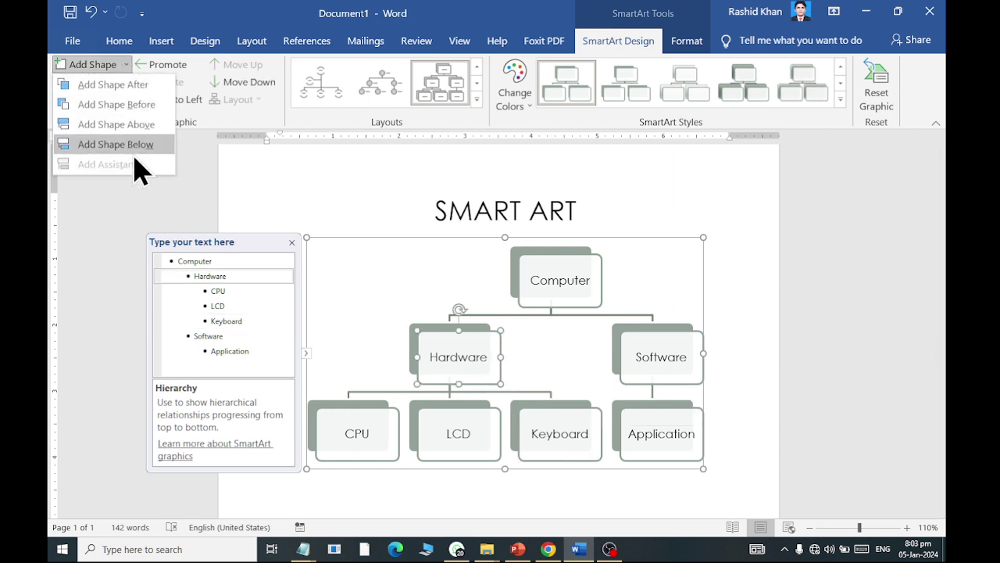
left_click(547, 418)
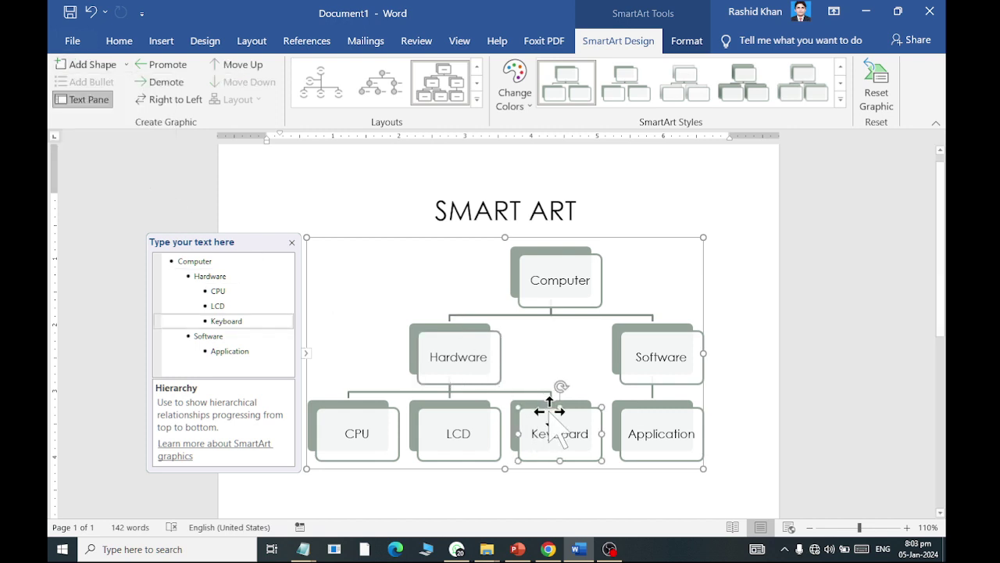
left_click(126, 65)
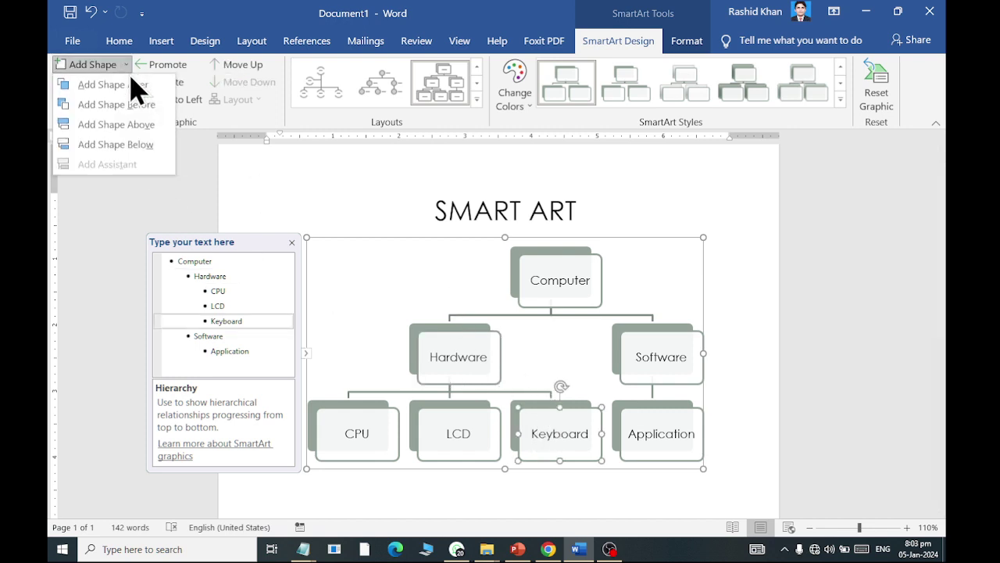
left_click(133, 86)
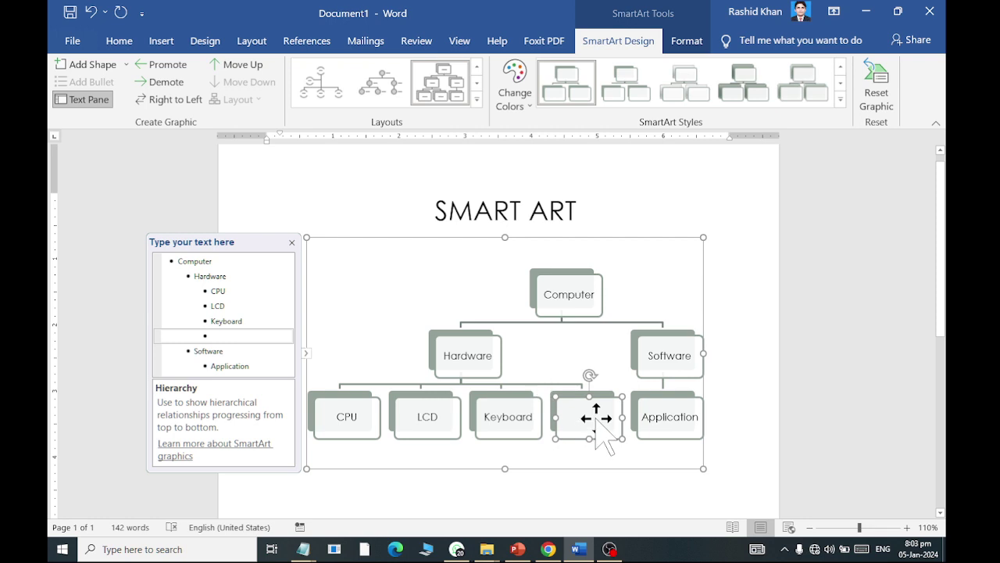
right_click(597, 418)
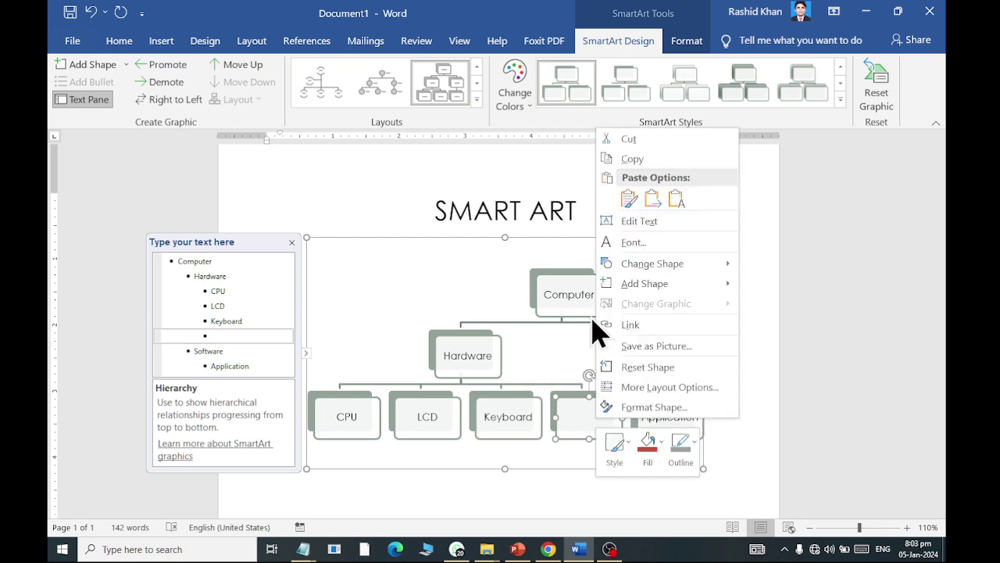
left_click(632, 220)
type("Mou")
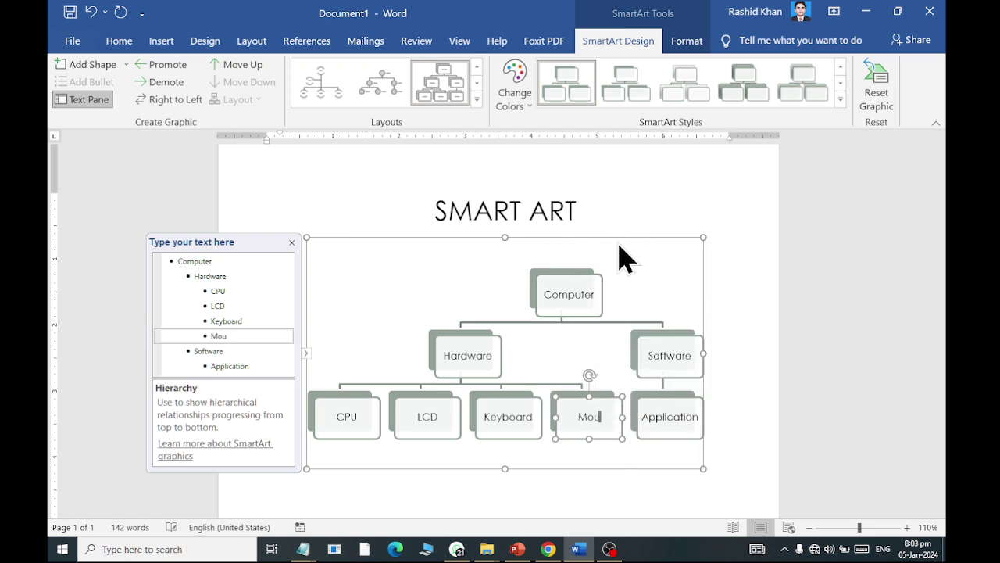
type("se")
left_click(691, 455)
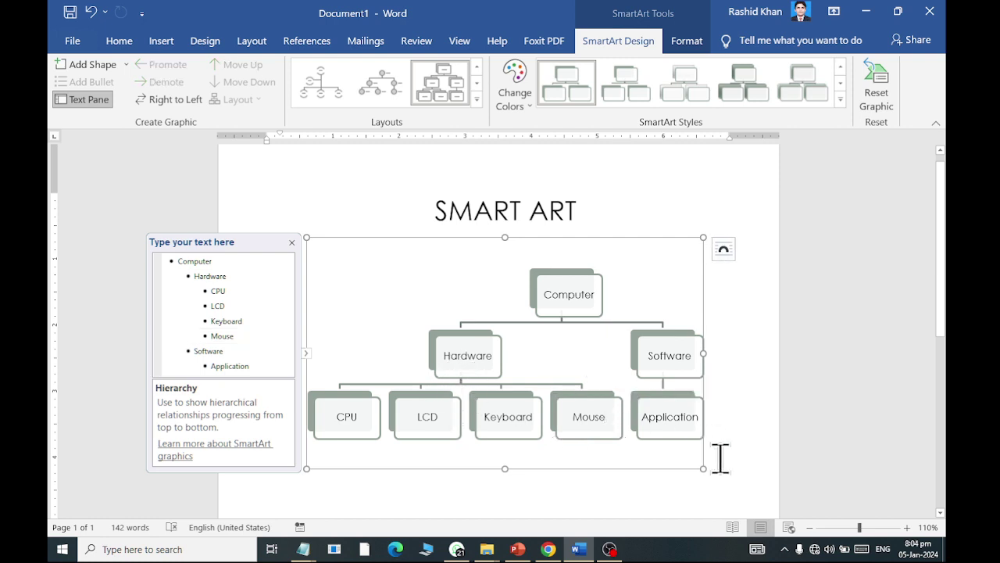
left_click(591, 275)
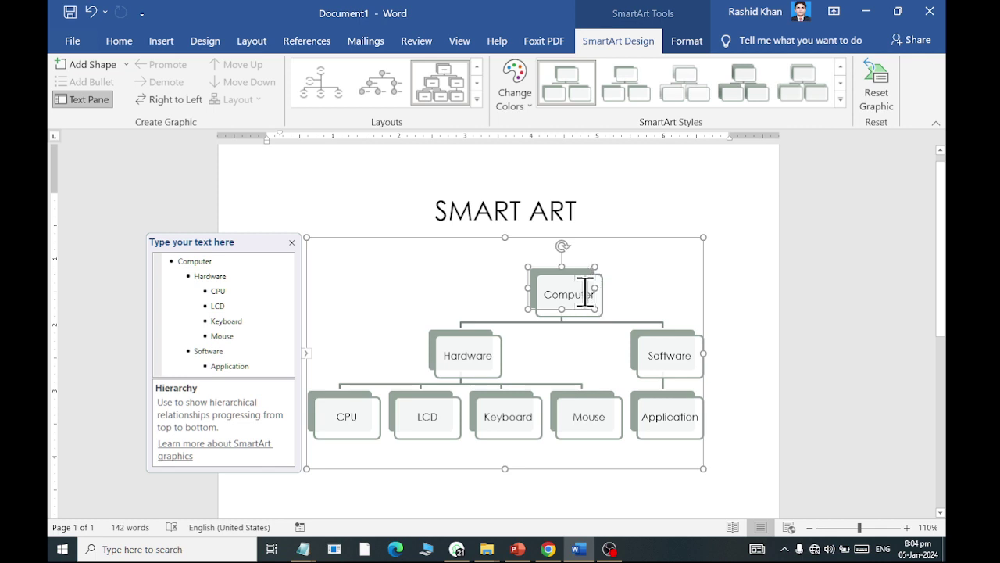
left_click(125, 65)
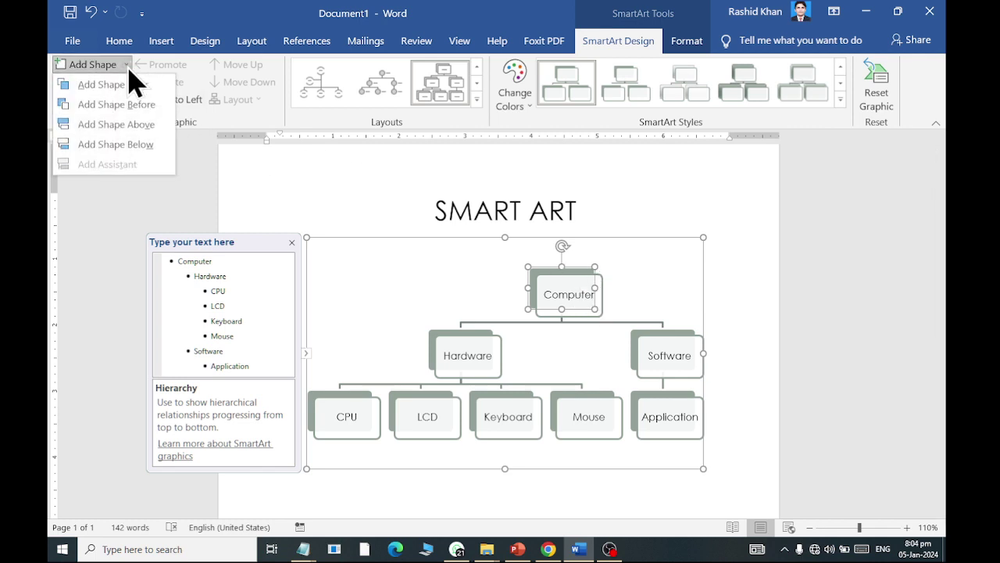
left_click(128, 129)
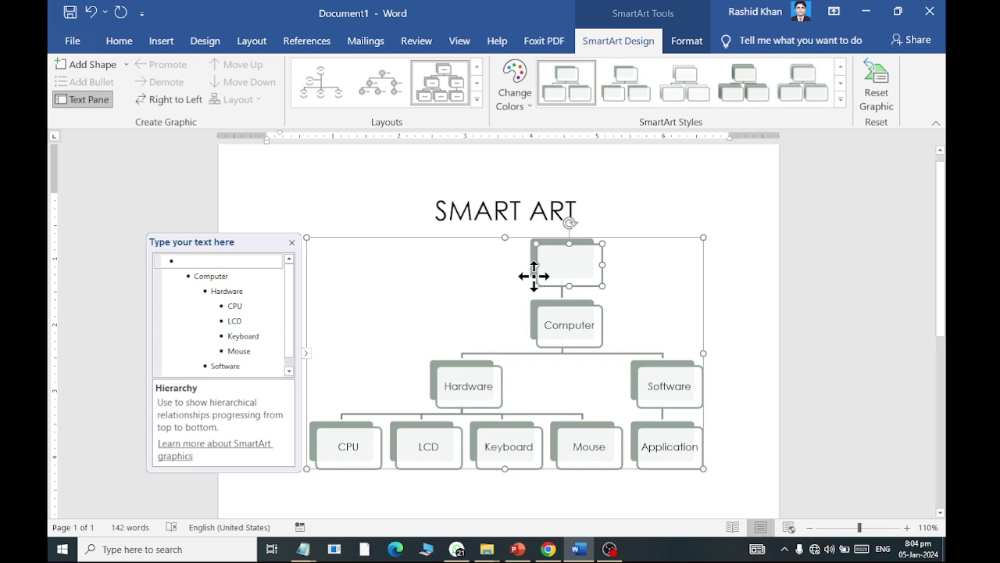
key("Delete")
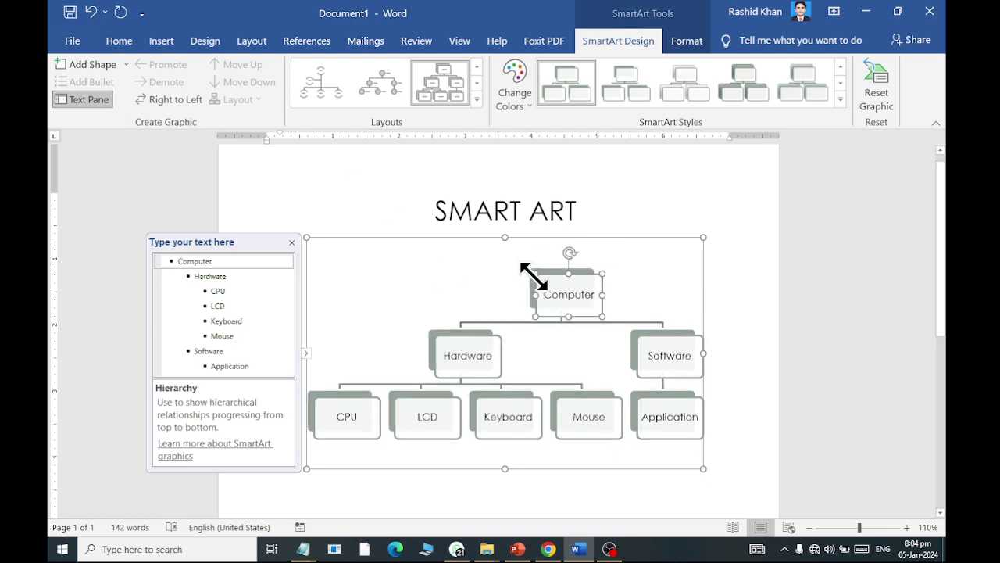
left_click(126, 64)
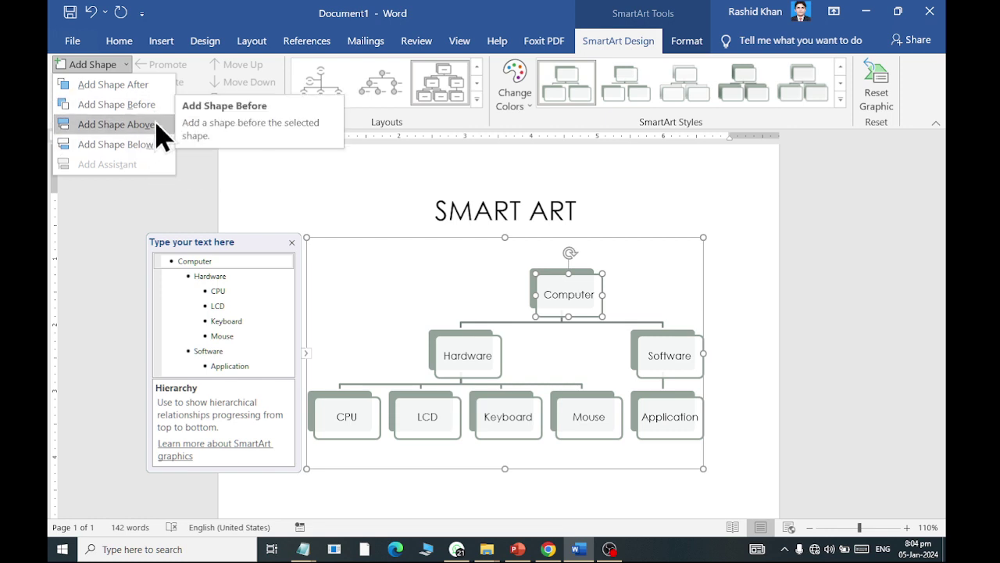
left_click(480, 344)
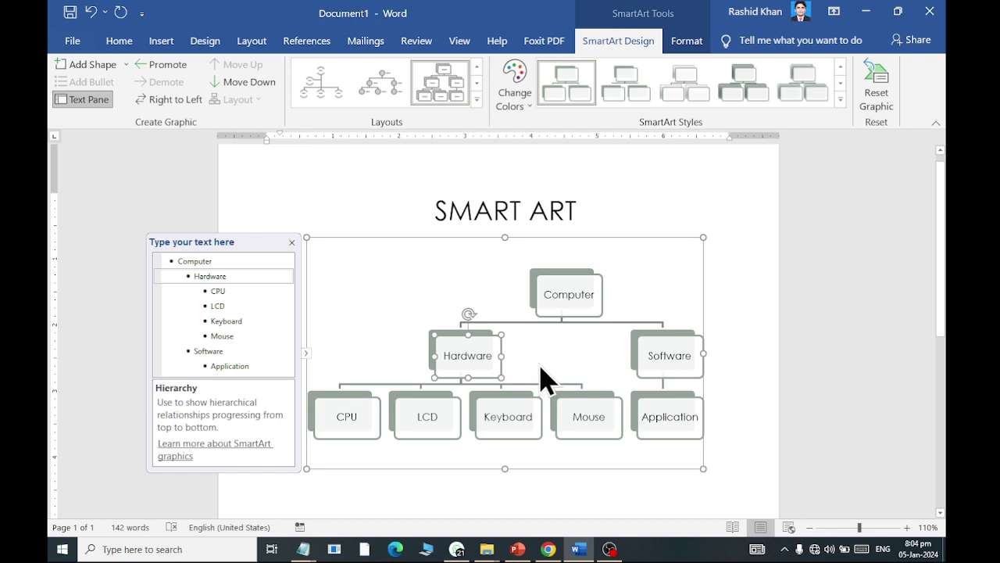
left_click(126, 65)
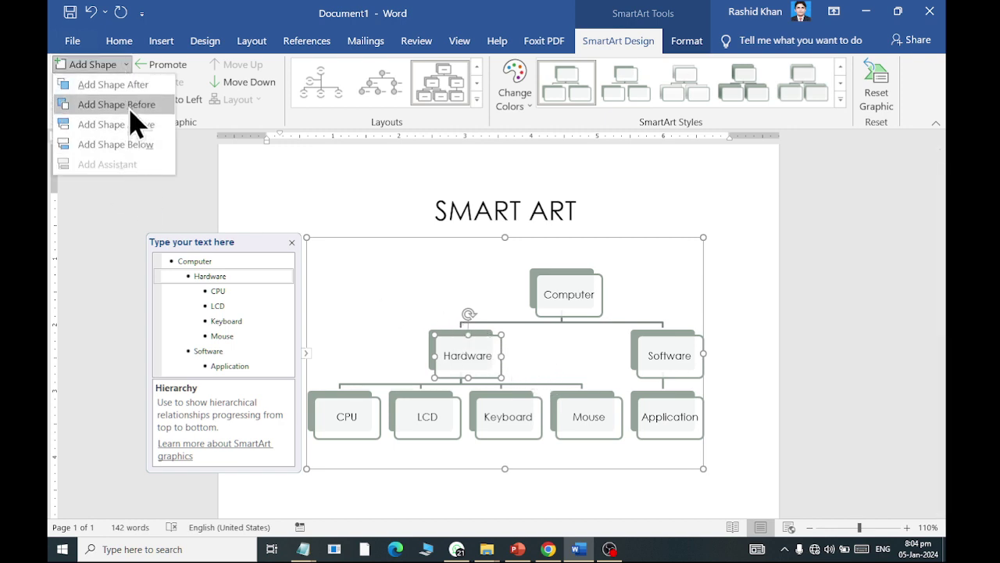
left_click(118, 105)
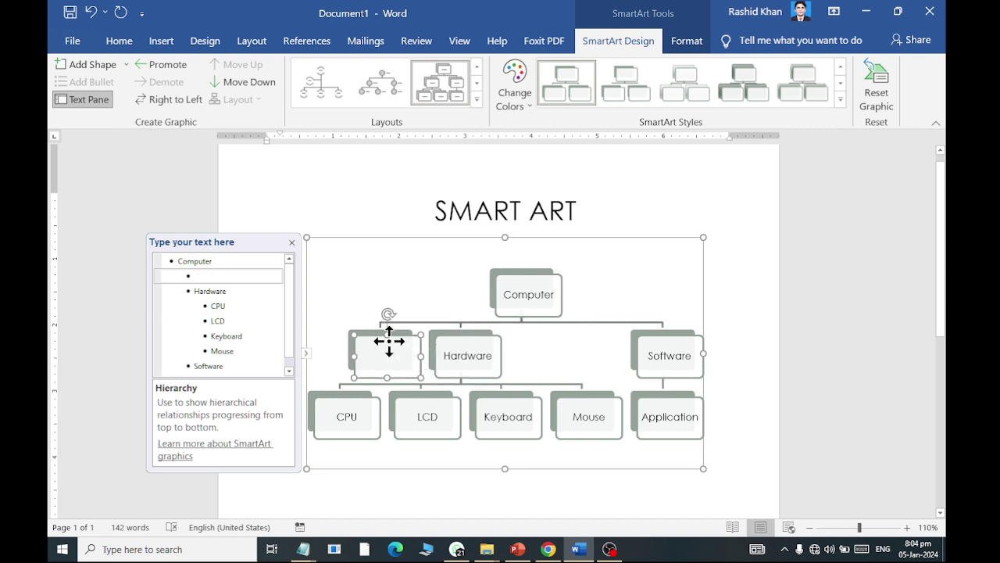
key("Delete")
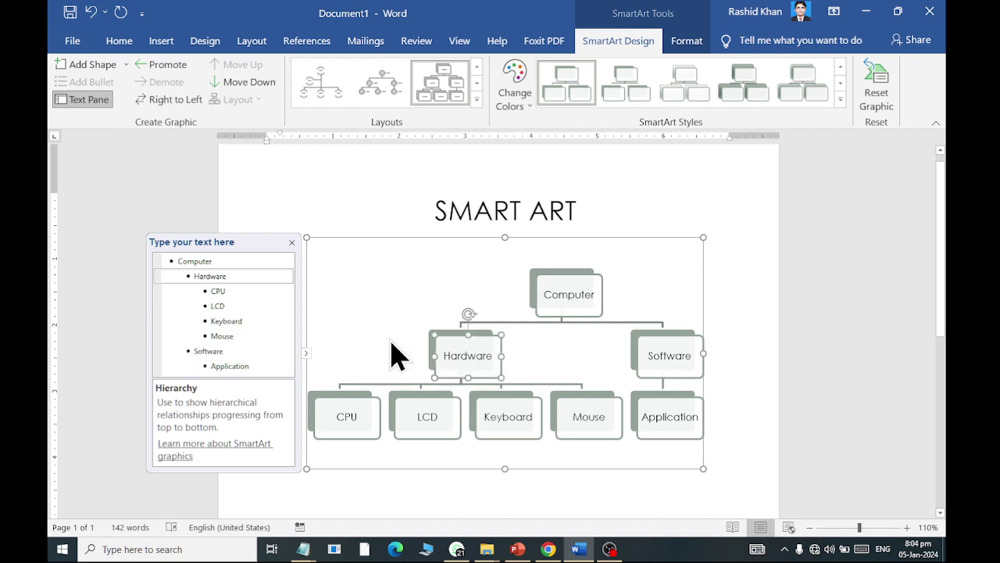
left_click(126, 66)
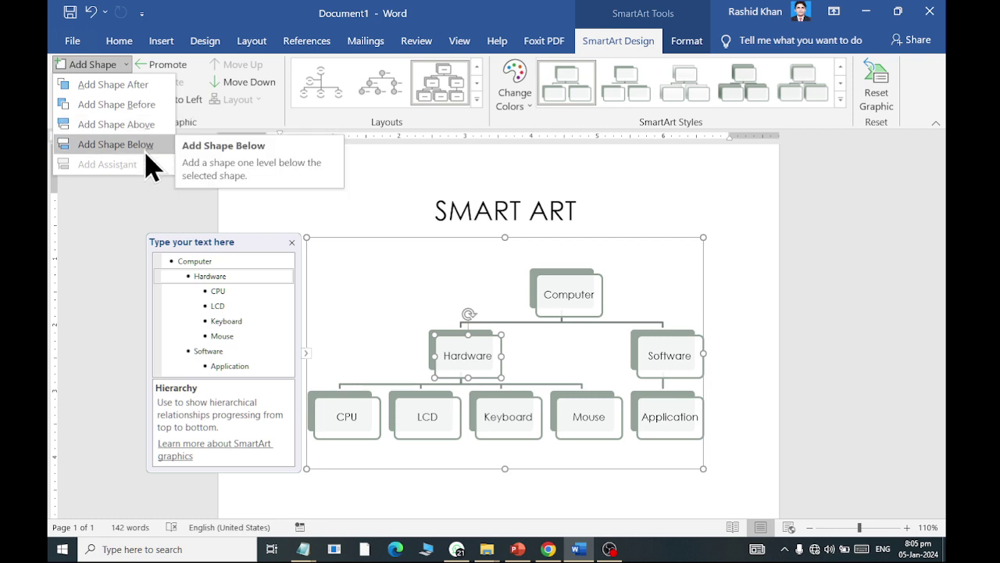
left_click(215, 75)
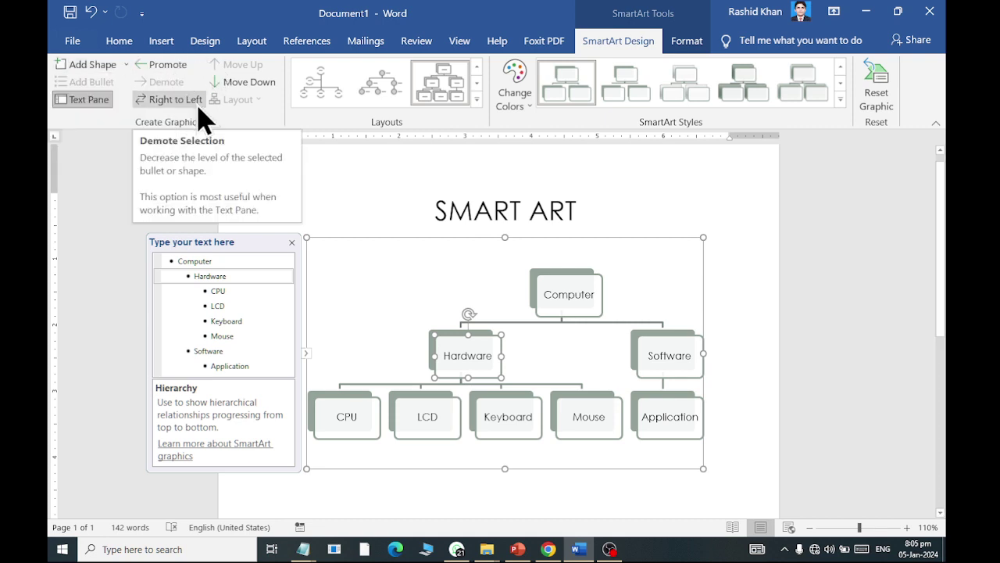
left_click(569, 428)
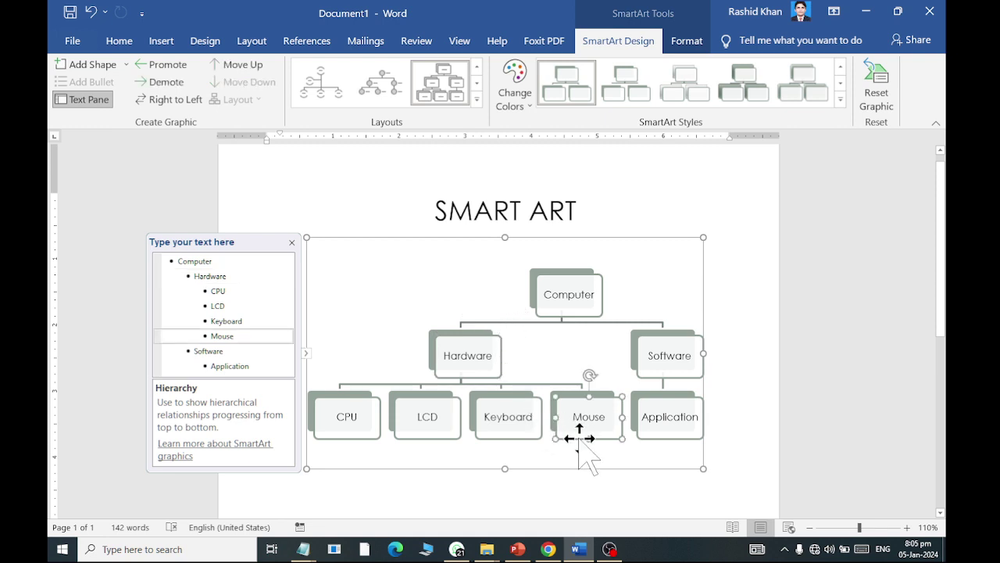
left_click(166, 83)
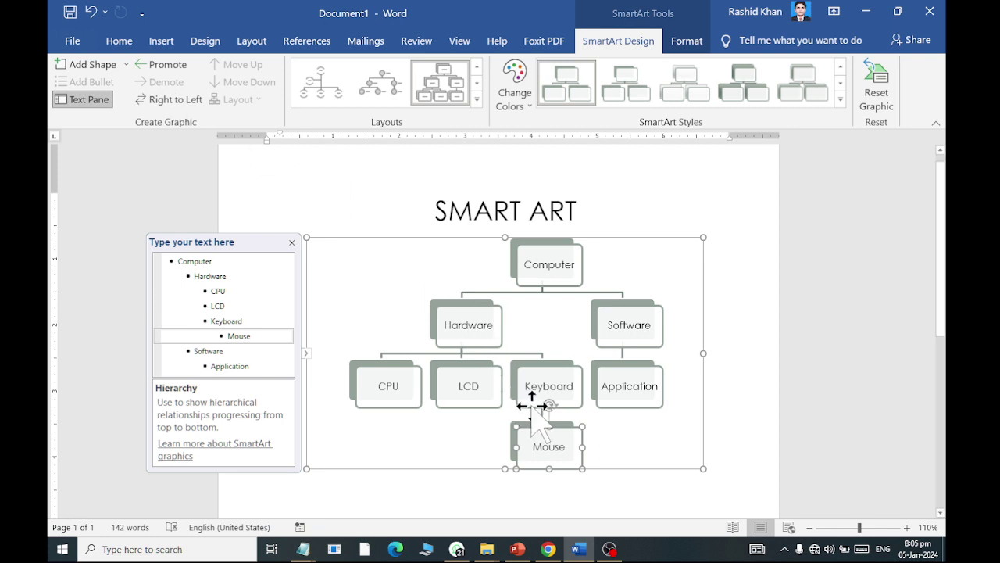
left_click(534, 397)
left_click(180, 84)
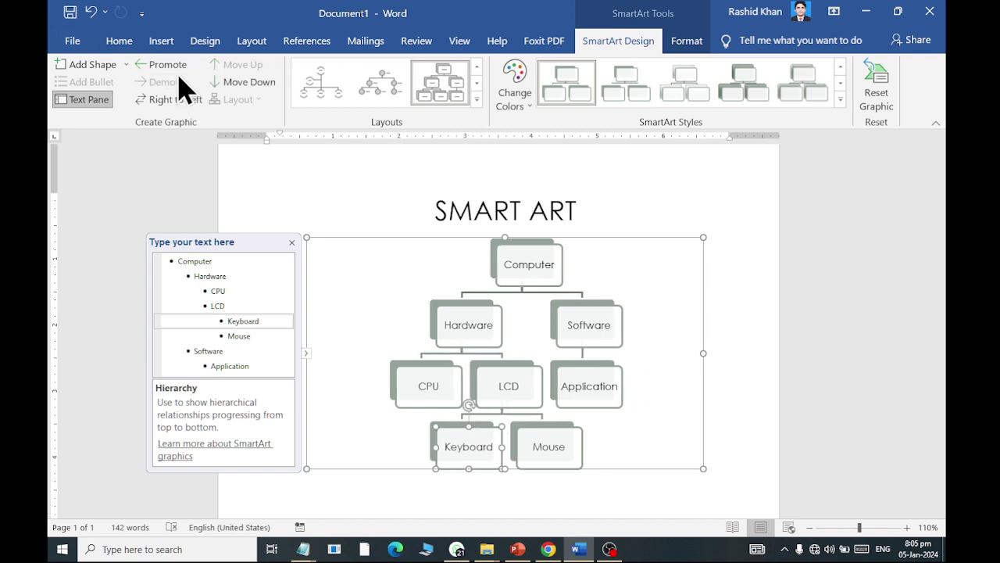
left_click(173, 67)
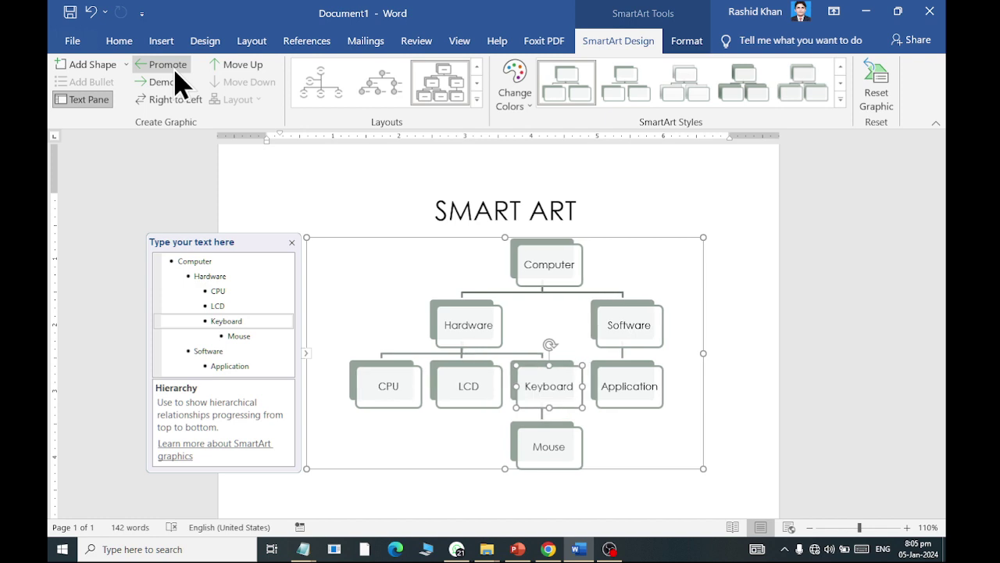
left_click(525, 426)
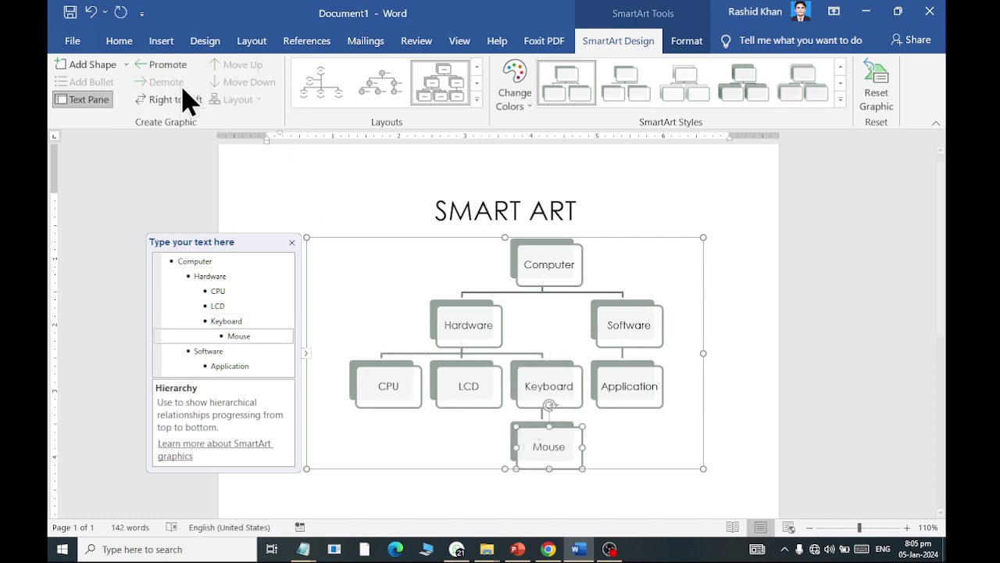
left_click(174, 68)
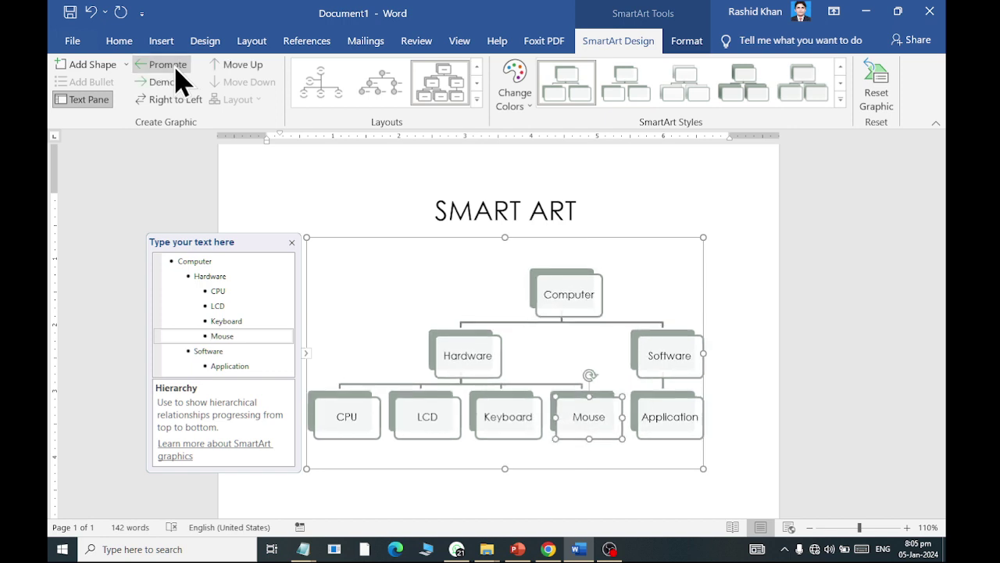
left_click(477, 336)
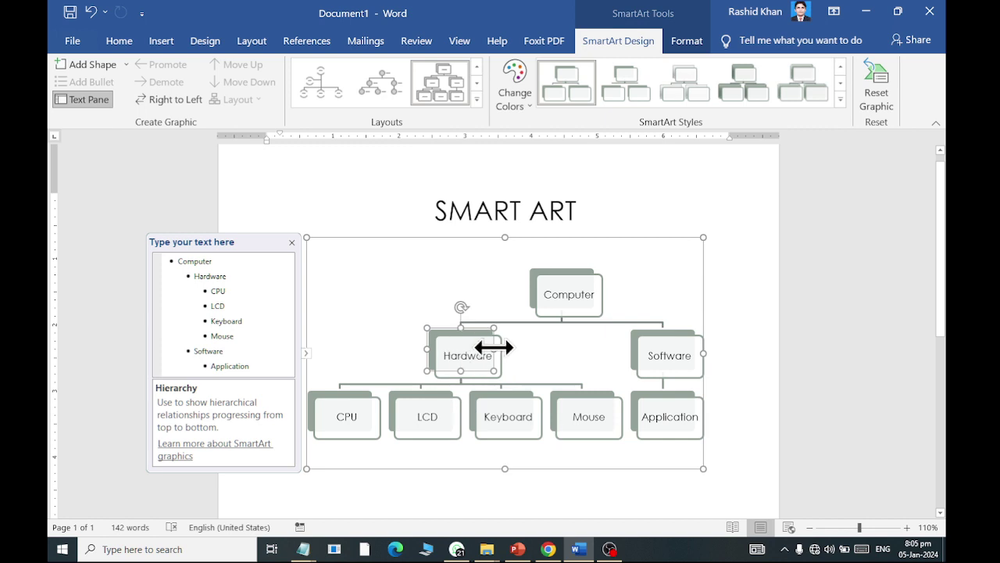
left_click(497, 349)
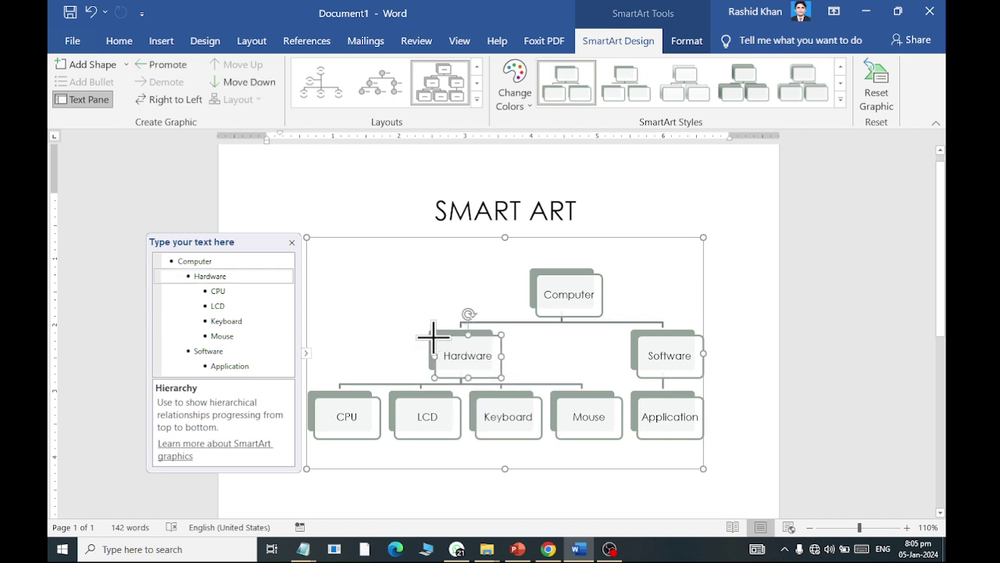
left_click(180, 70)
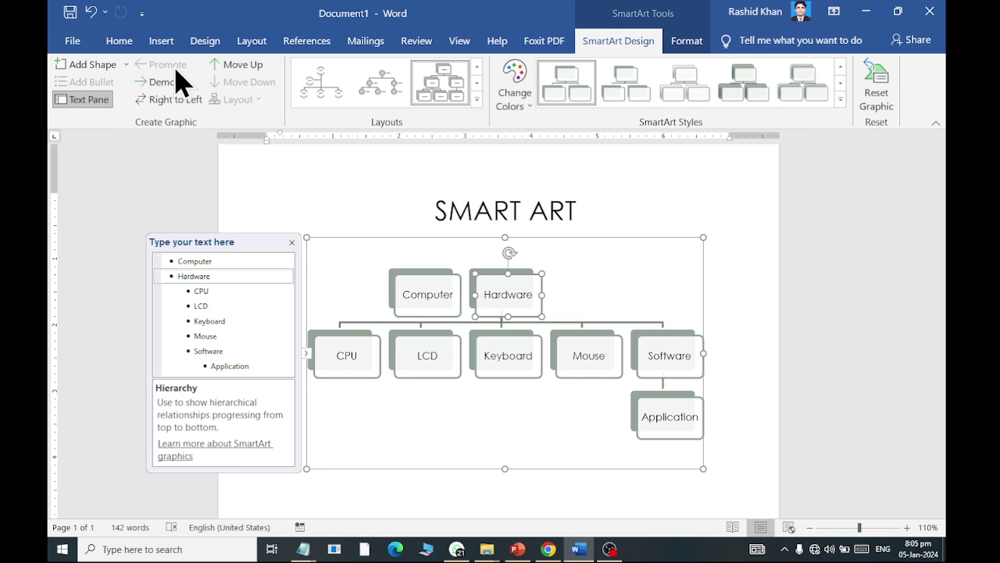
left_click(171, 88)
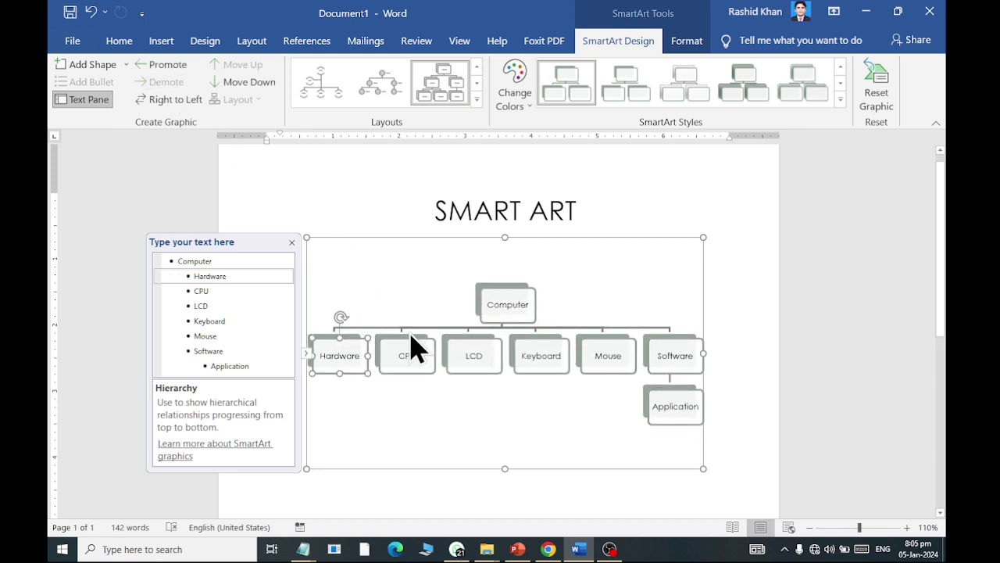
left_click(416, 345)
left_click(166, 81)
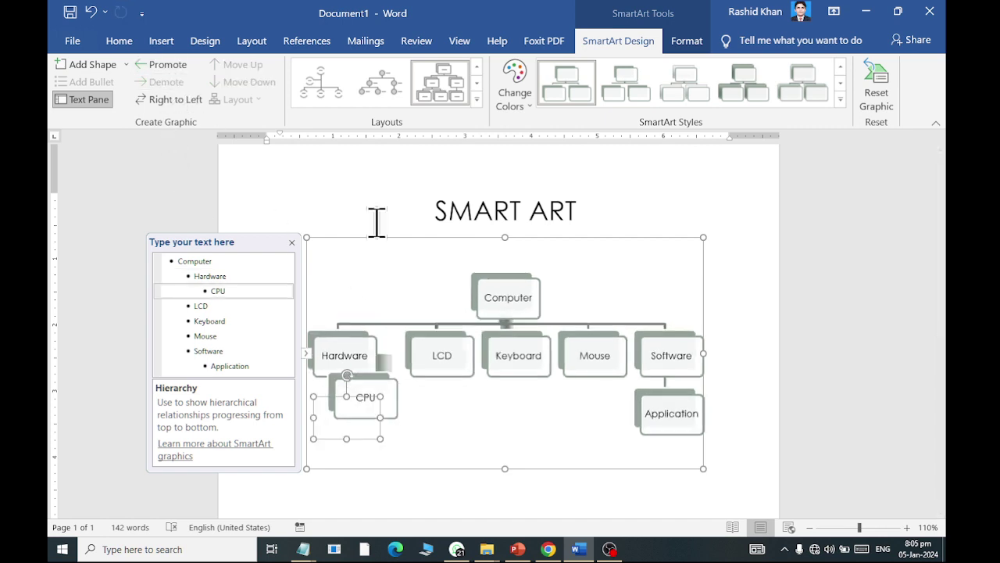
left_click(449, 352)
left_click(166, 81)
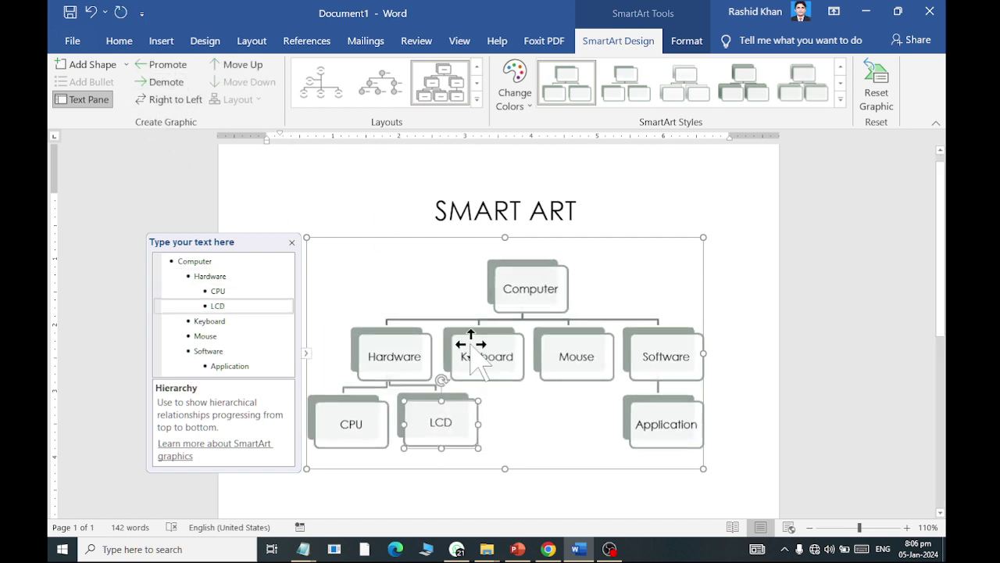
left_click(476, 348)
left_click(180, 83)
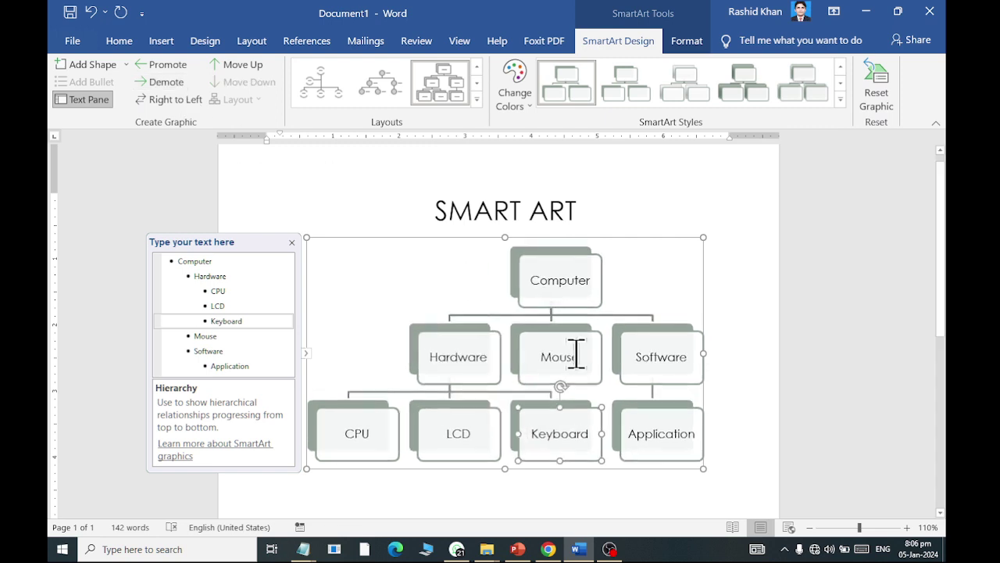
left_click(576, 339)
left_click(166, 81)
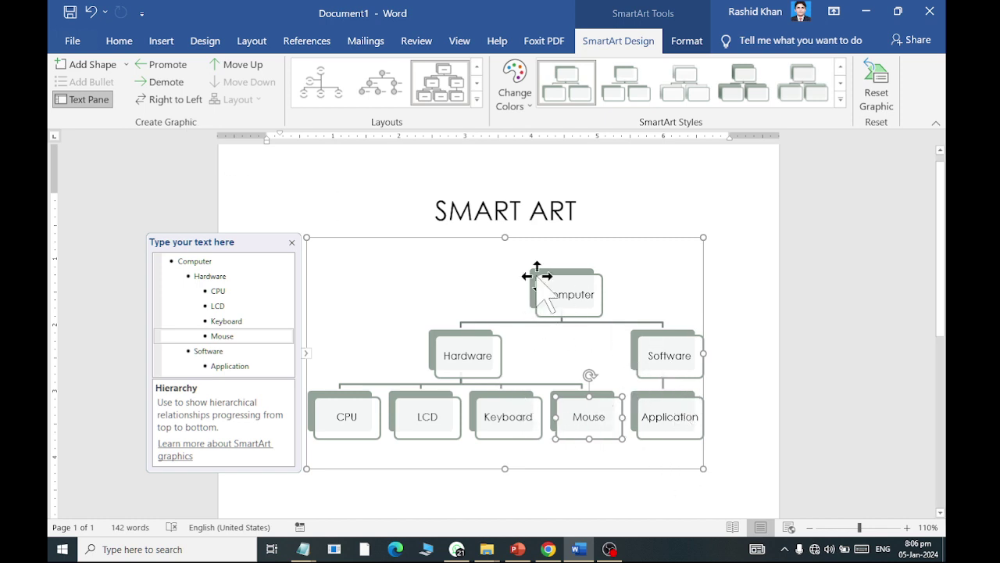
left_click(181, 104)
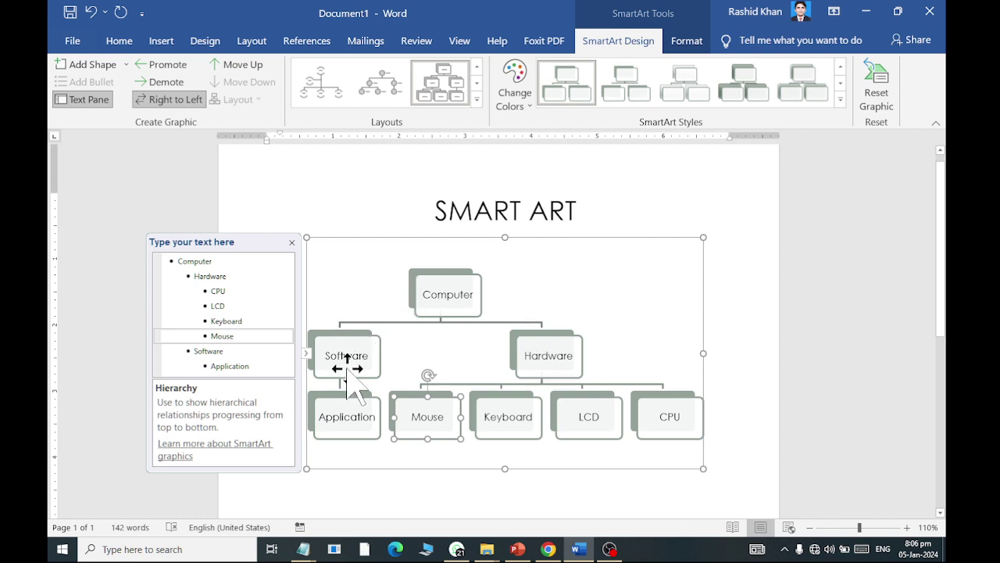
left_click(175, 105)
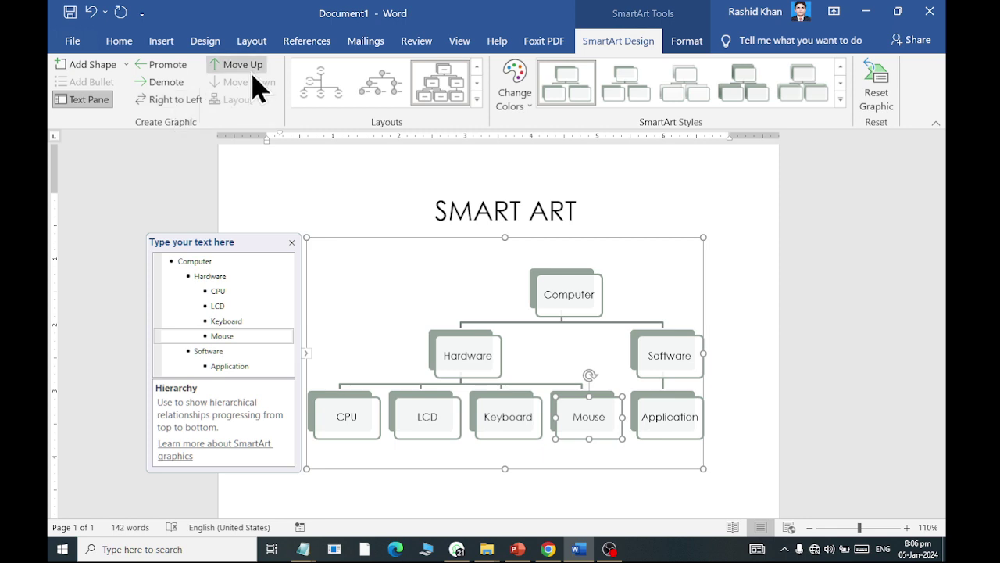
Keep Hardware ahead of Software and move Keyboard and Mouse forward among its children.
left_click(480, 339)
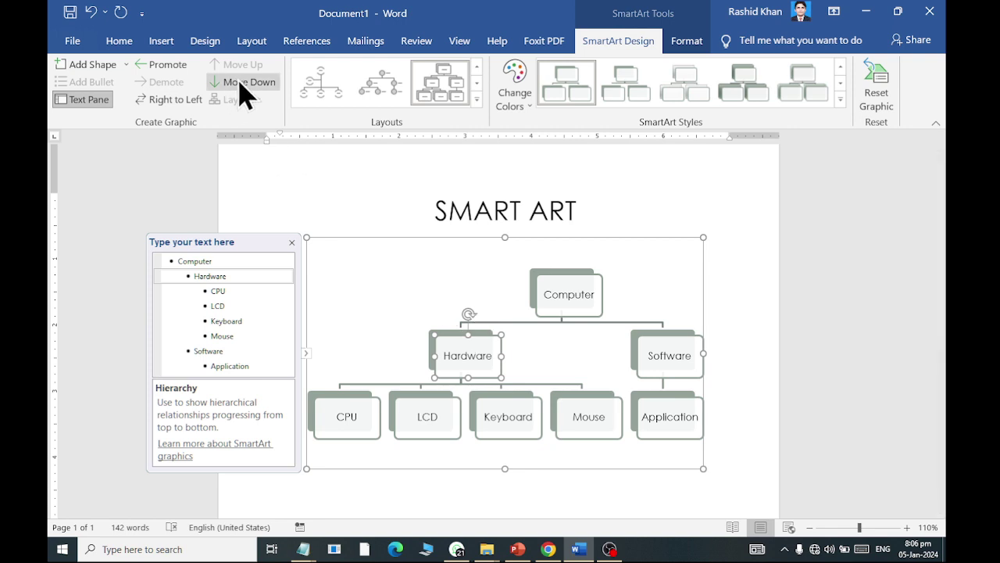
left_click(250, 96)
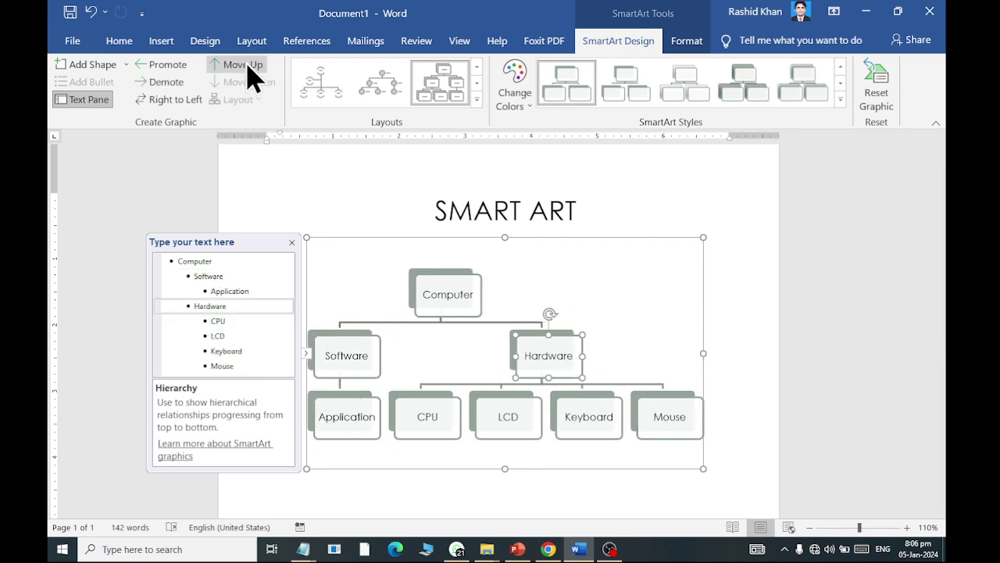
left_click(251, 74)
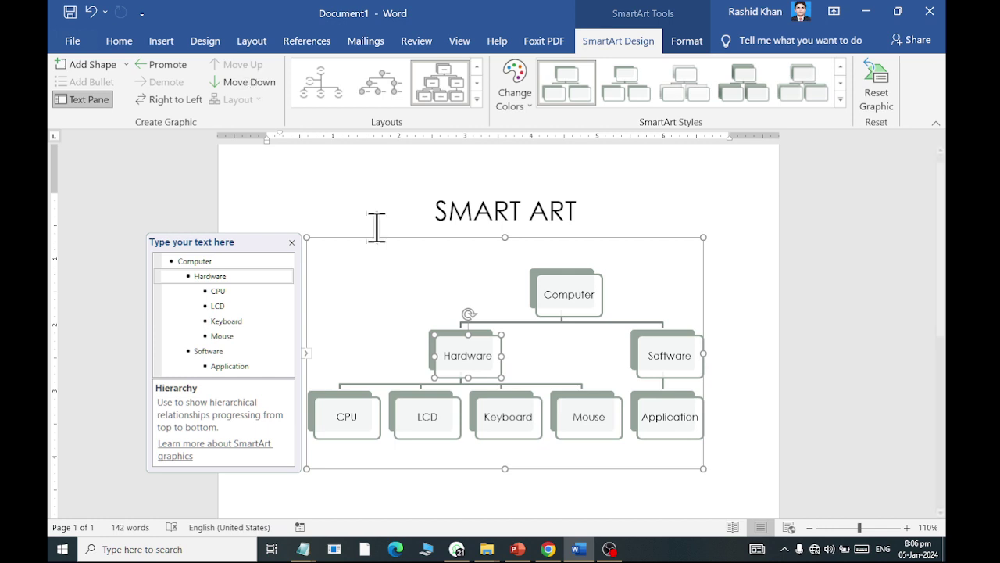
left_click(511, 434)
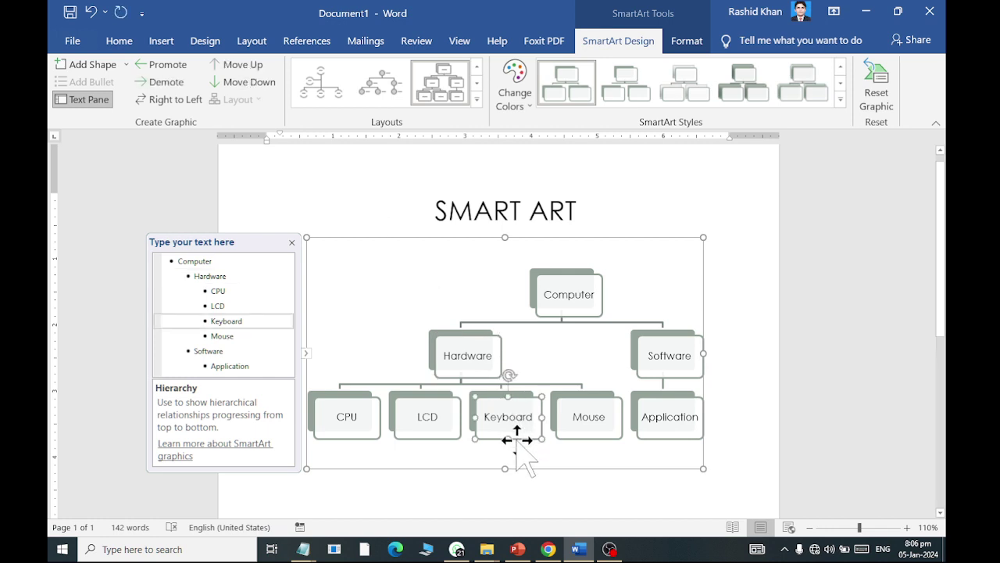
left_click(233, 67)
left_click(233, 68)
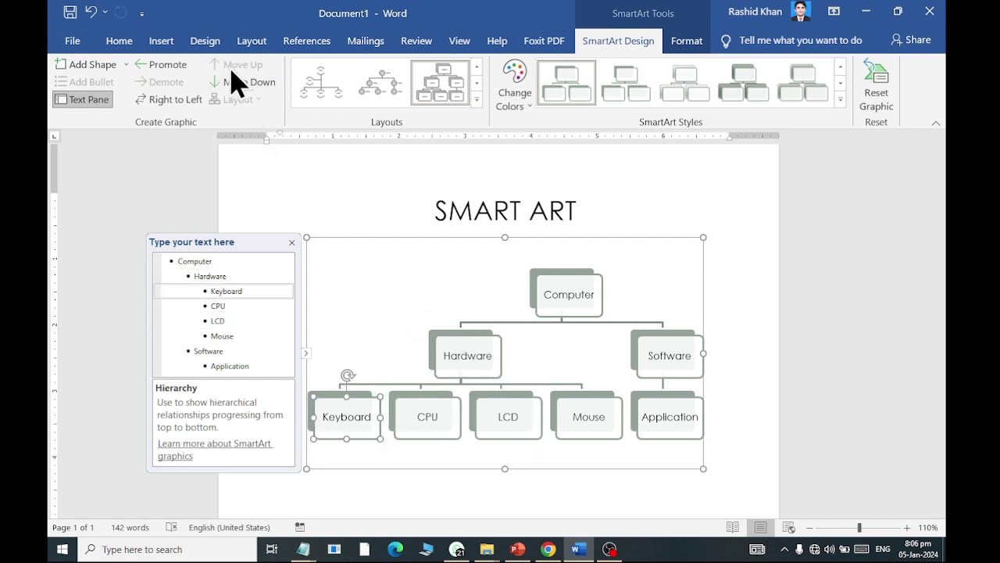
left_click(574, 428)
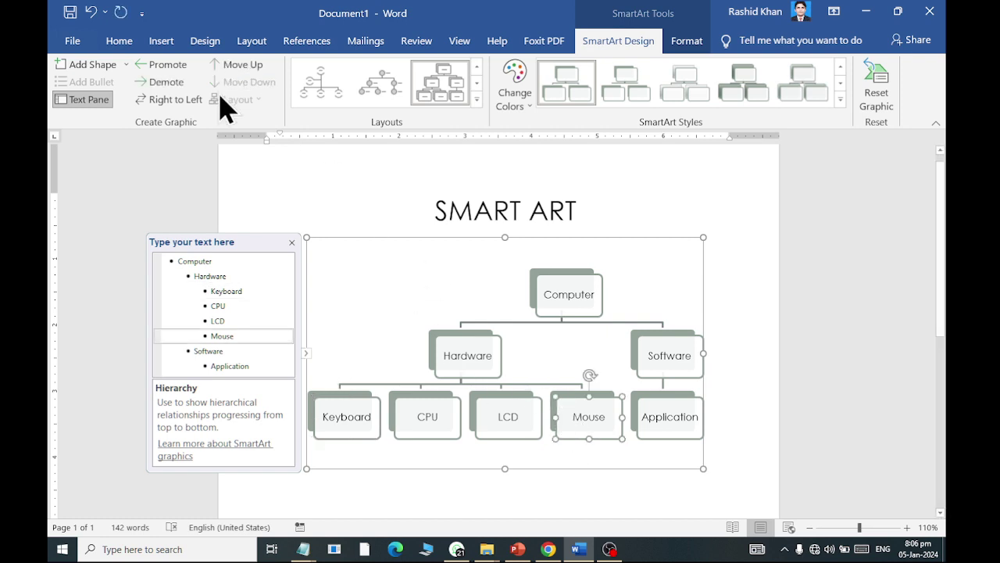
left_click(229, 71)
left_click(229, 70)
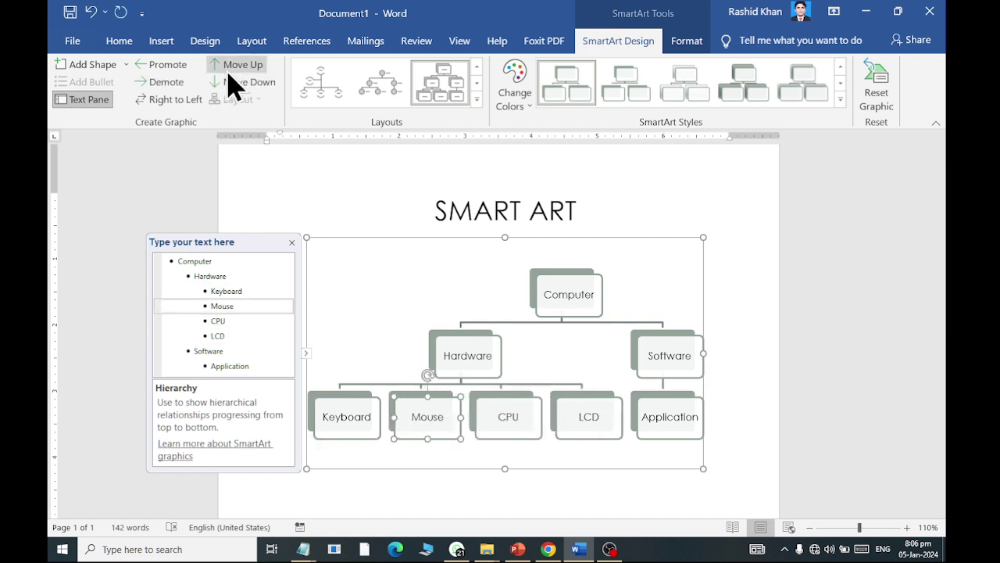
Order Hardware's children CPU, LCD, Keyboard, Mouse and enlarge the diagram frame.
left_click(503, 415)
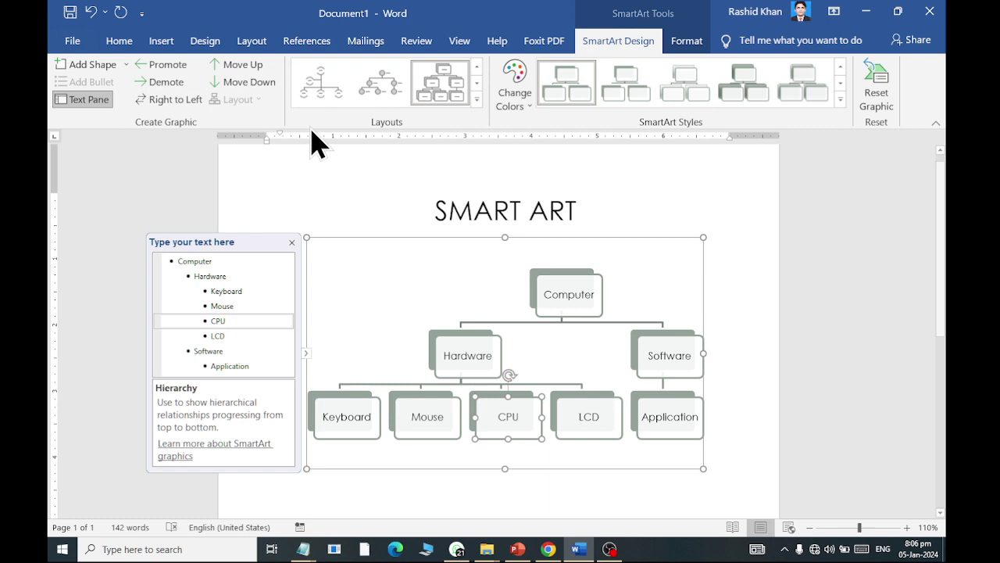
left_click(244, 73)
left_click(244, 72)
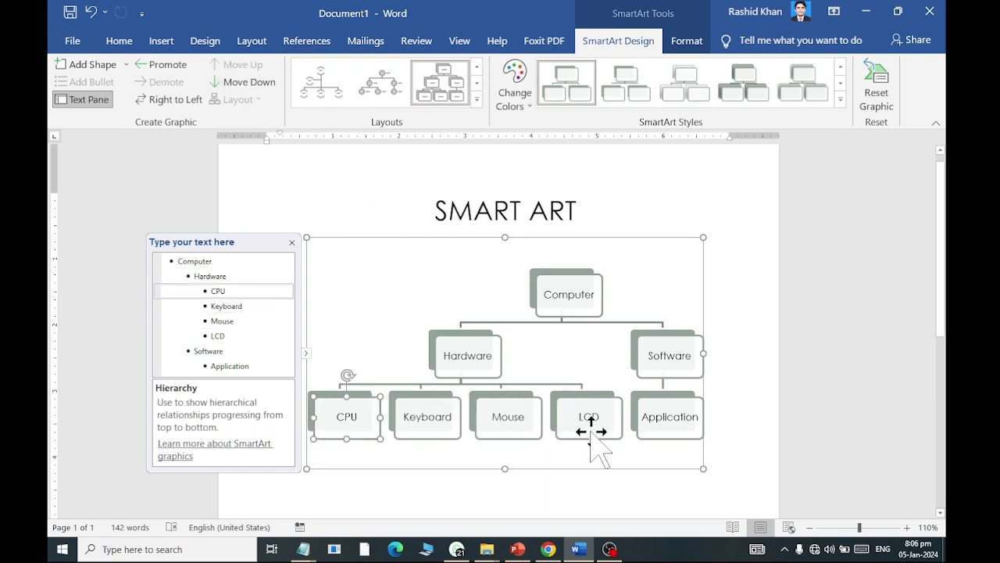
left_click(592, 426)
left_click(245, 75)
left_click(245, 74)
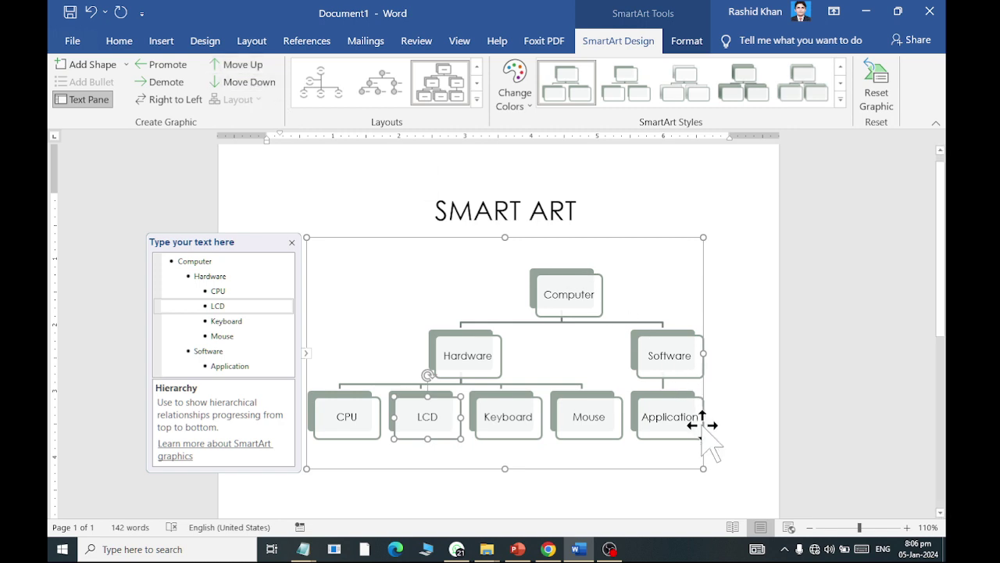
left_click_drag(703, 468, 731, 477)
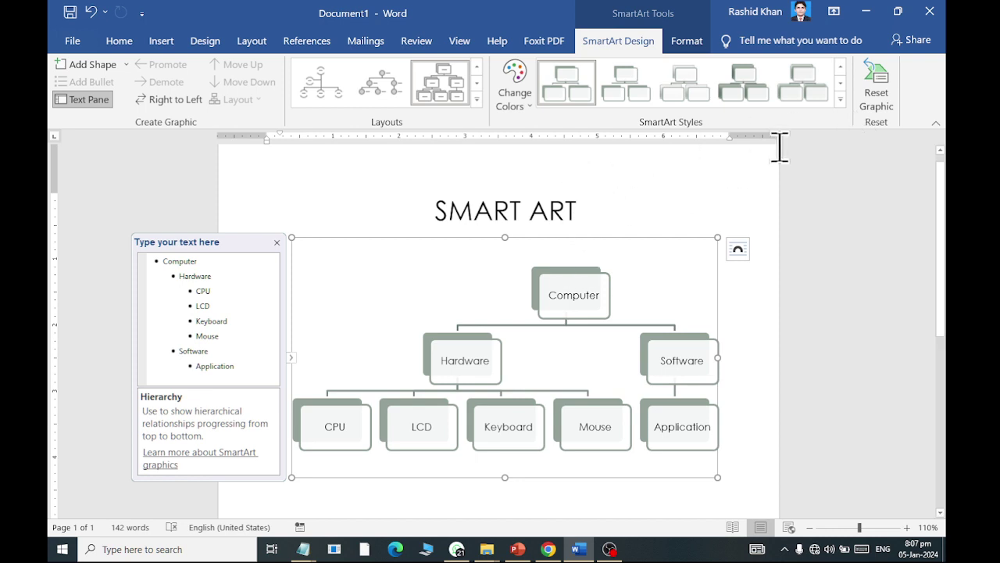
Apply a raised-box SmartArt style and the Colorful red, olive and gold colour scheme.
left_click(841, 100)
left_click(735, 211)
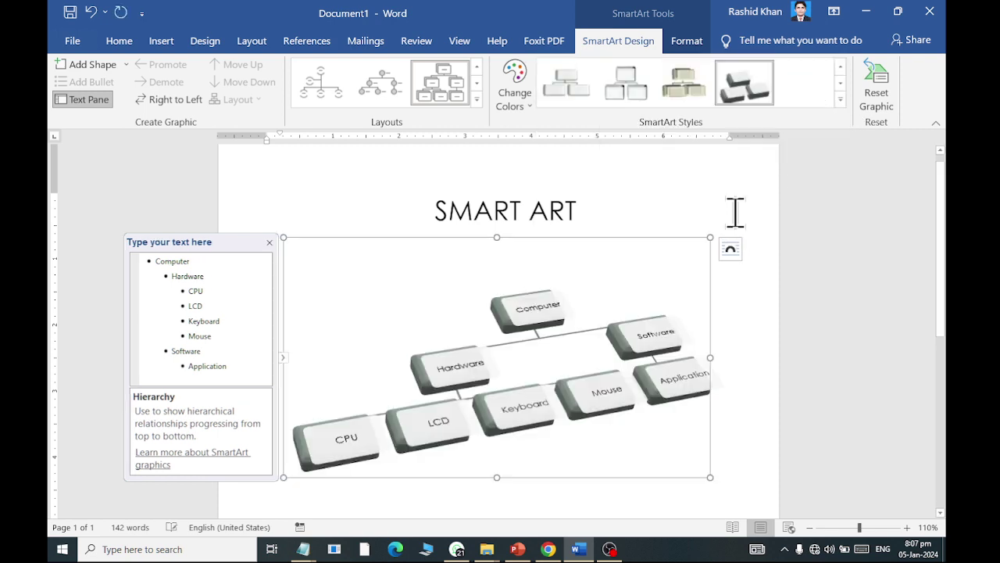
left_click(634, 92)
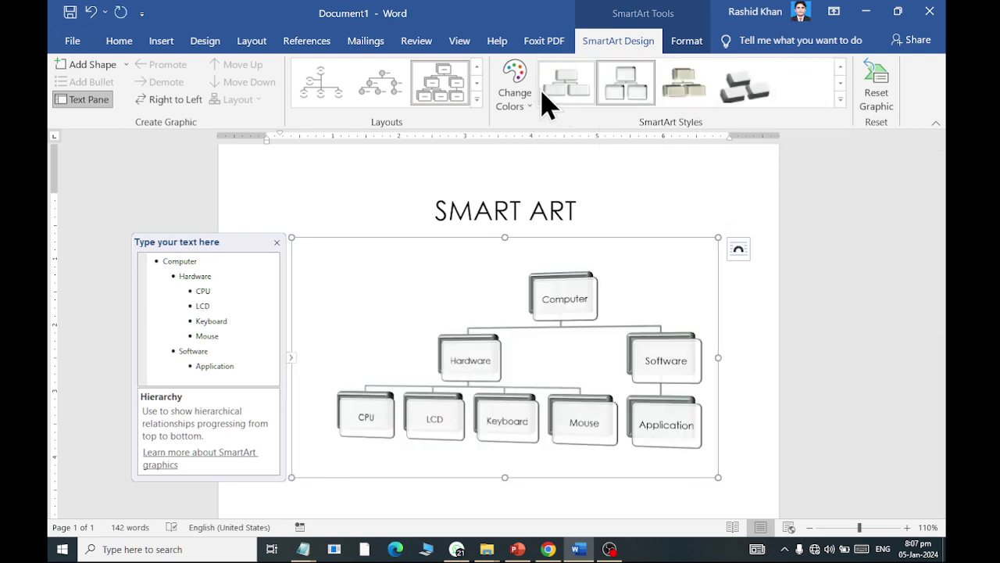
left_click(515, 87)
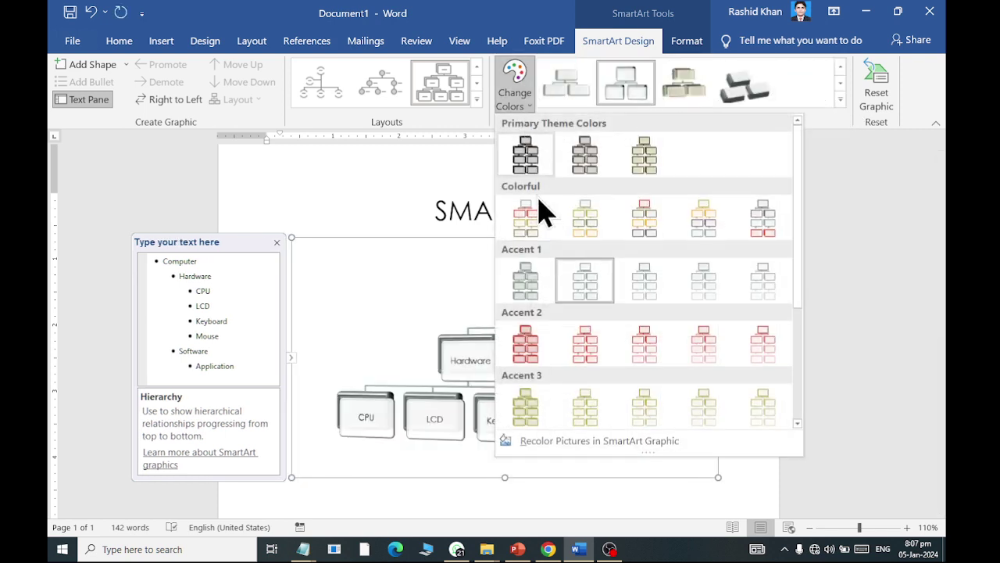
left_click(638, 224)
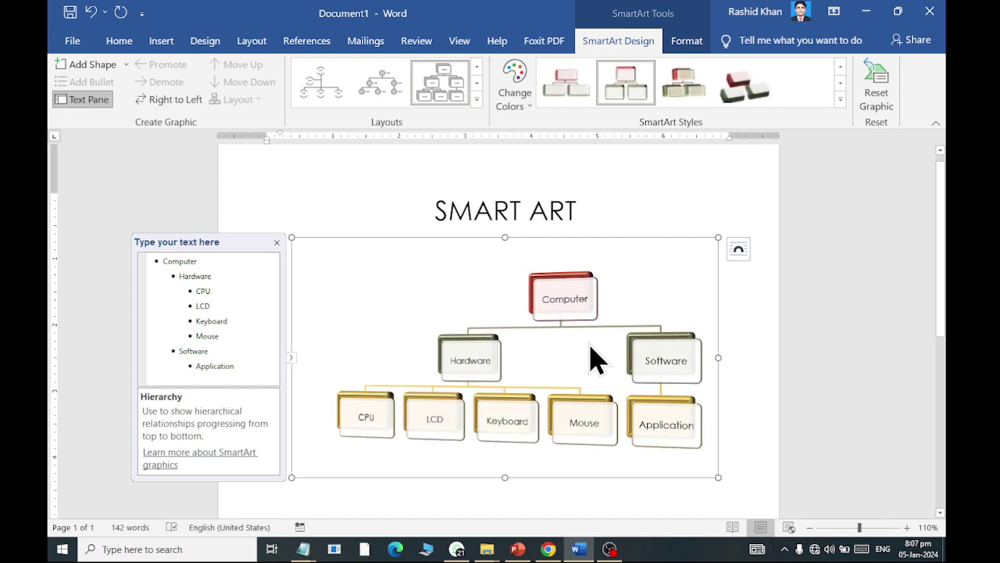
left_click(478, 348)
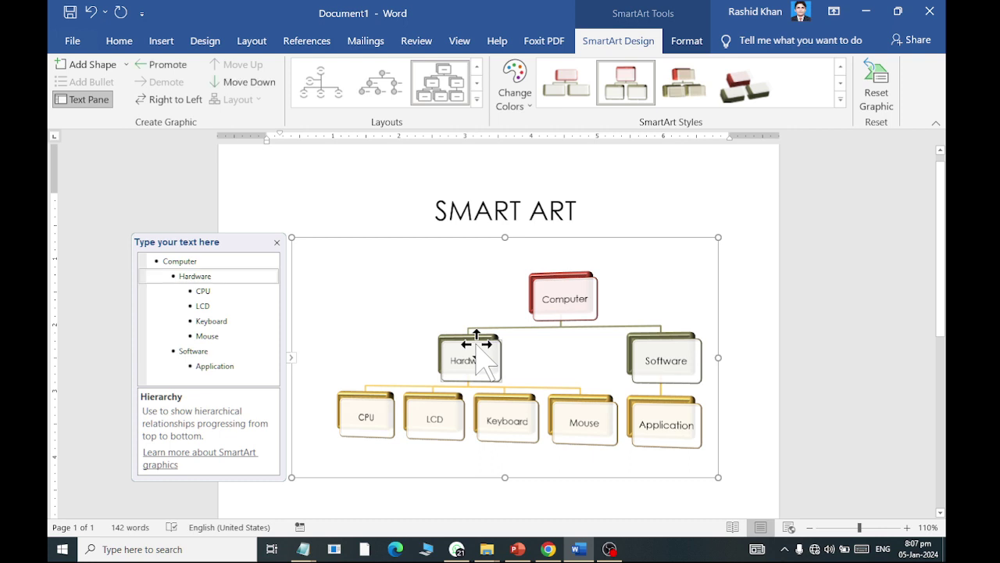
left_click(688, 43)
Fill the Hardware box with yellow and give it a theme-colour outline.
left_click(392, 64)
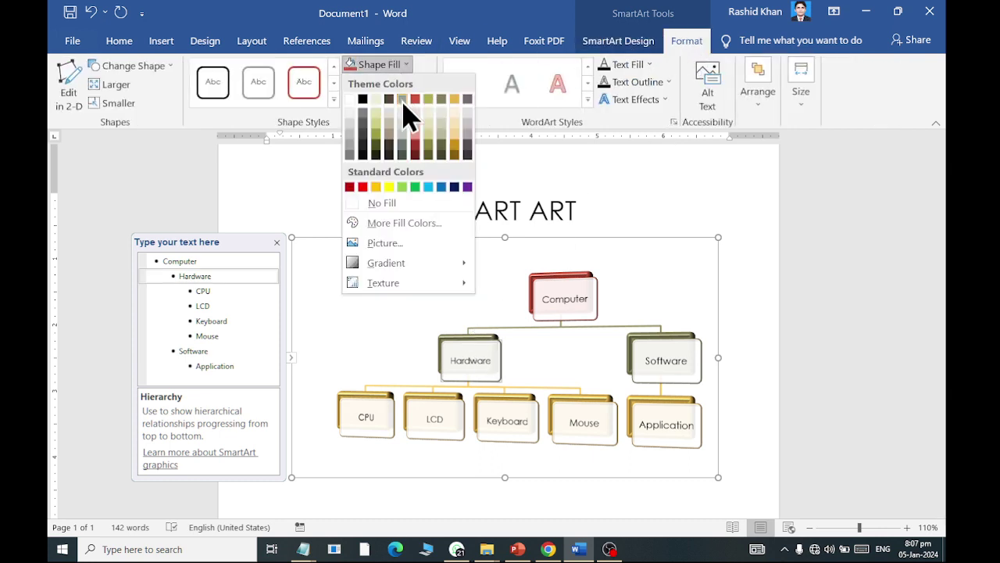
left_click(389, 187)
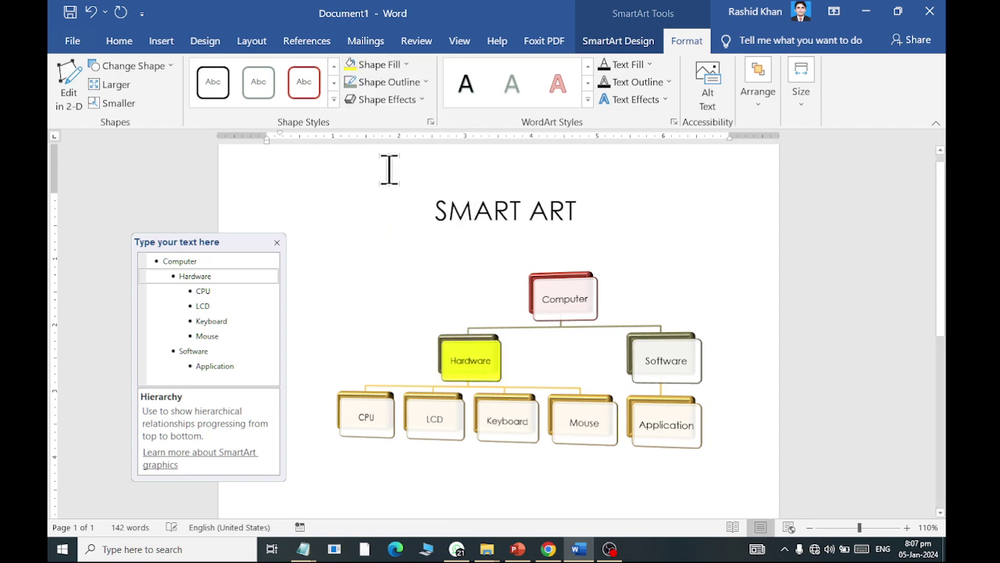
left_click(389, 83)
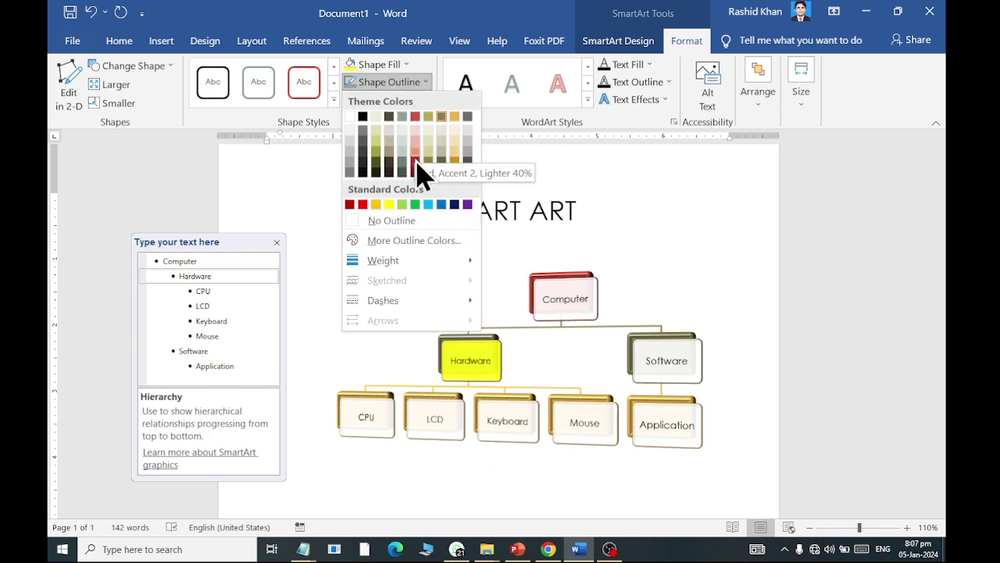
left_click(468, 156)
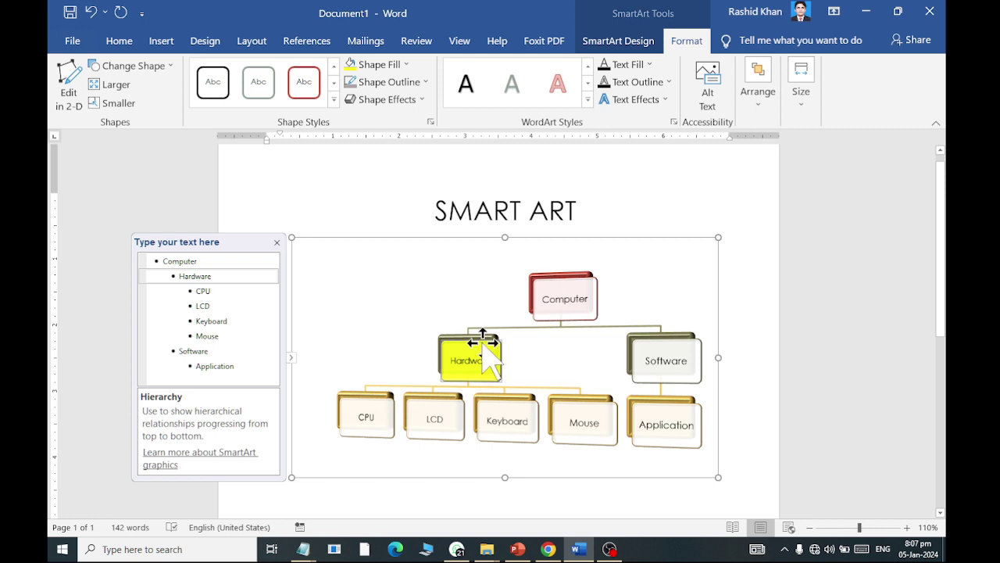
left_click(380, 64)
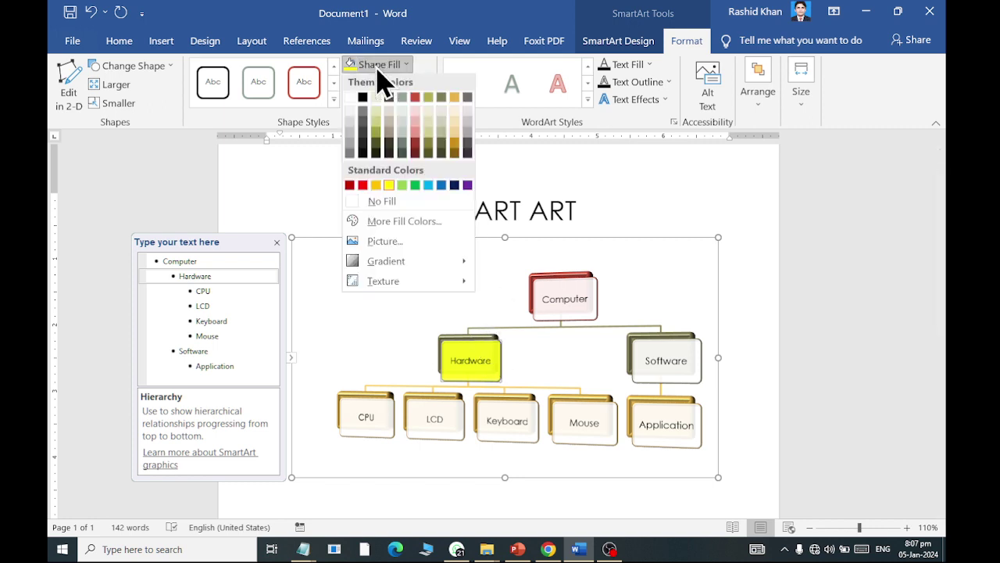
Fill the Hardware box with the laptop photo from the Documents > latest folder.
left_click(398, 242)
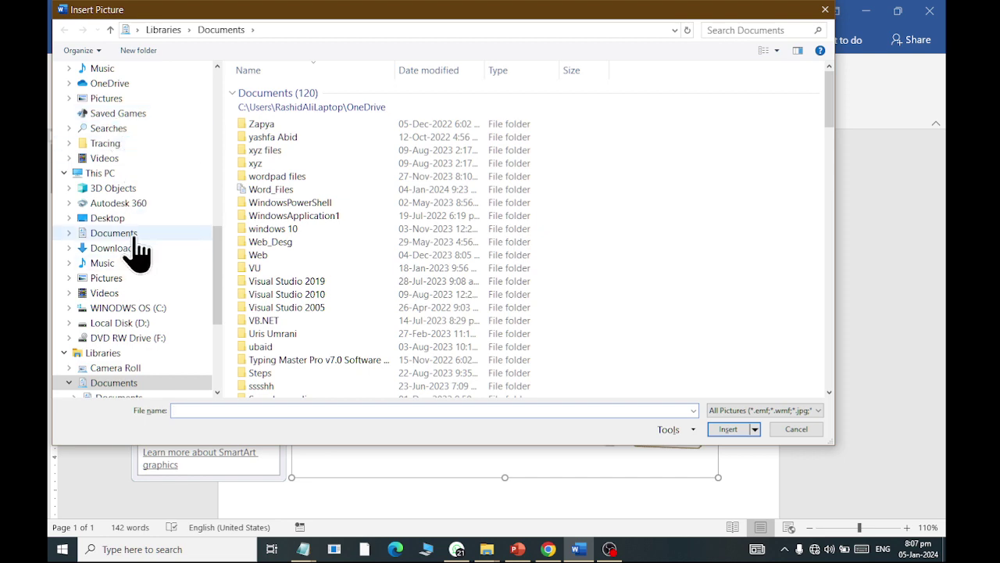
left_click(125, 234)
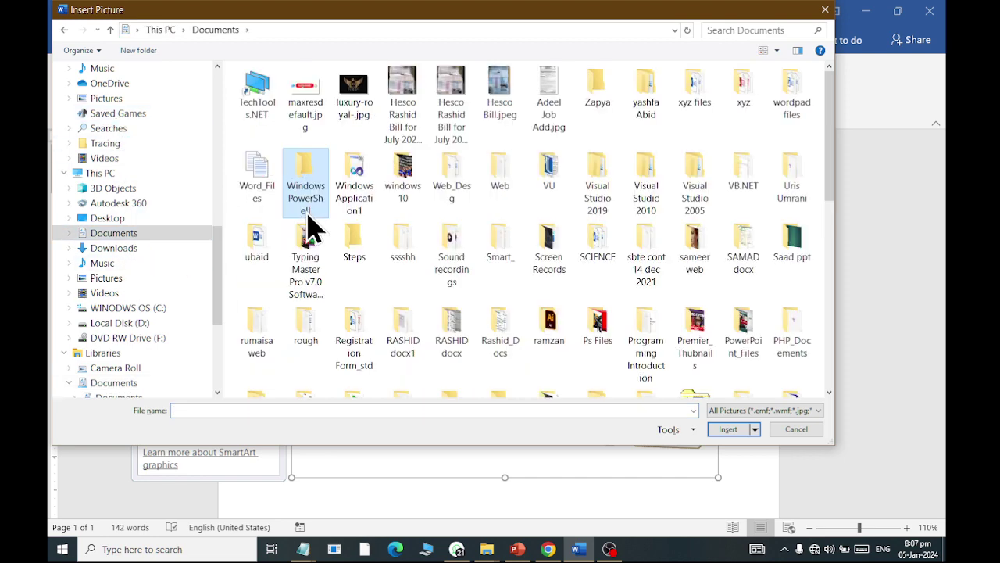
scroll(313, 226, "down", 5)
double_click(744, 83)
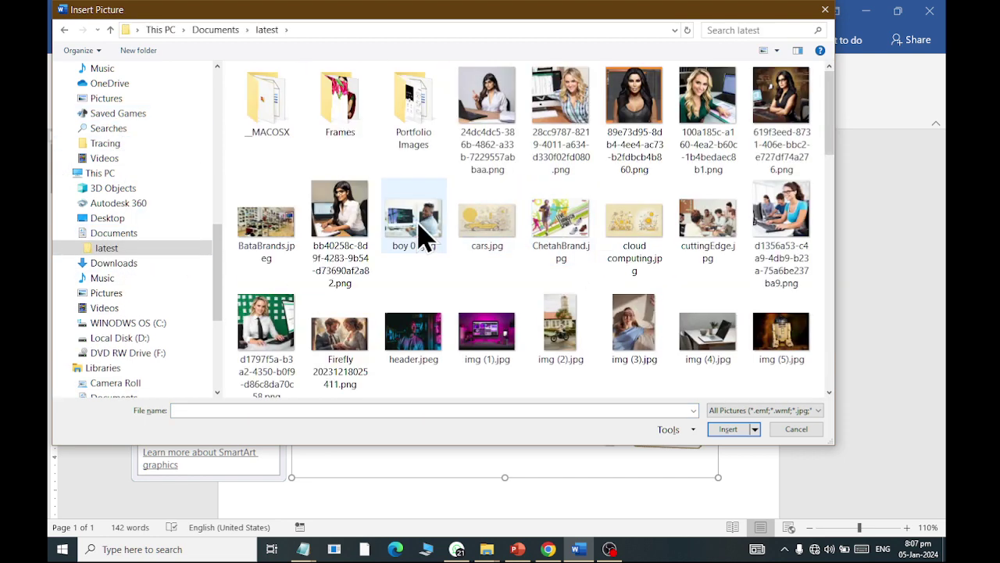
left_click(357, 209)
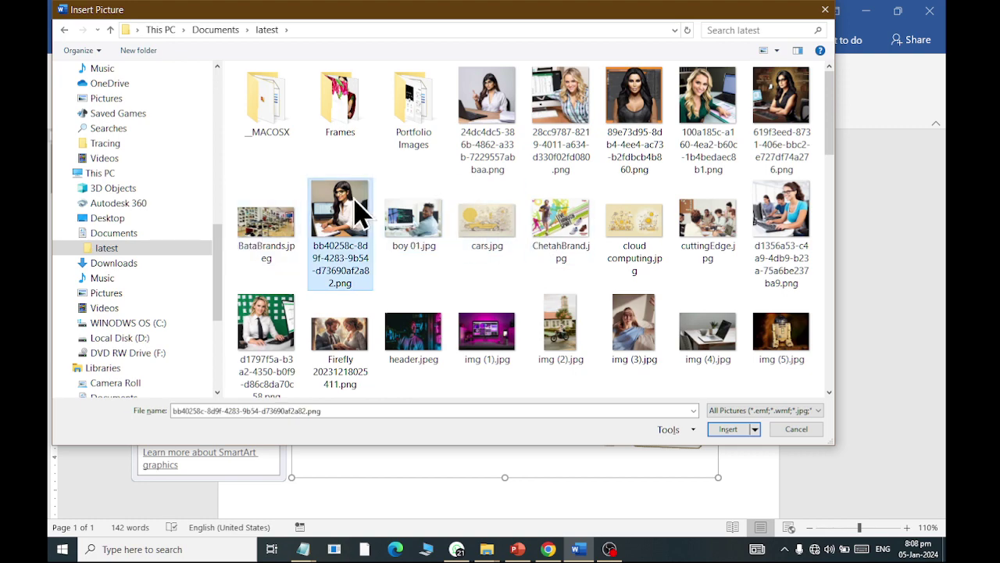
double_click(357, 209)
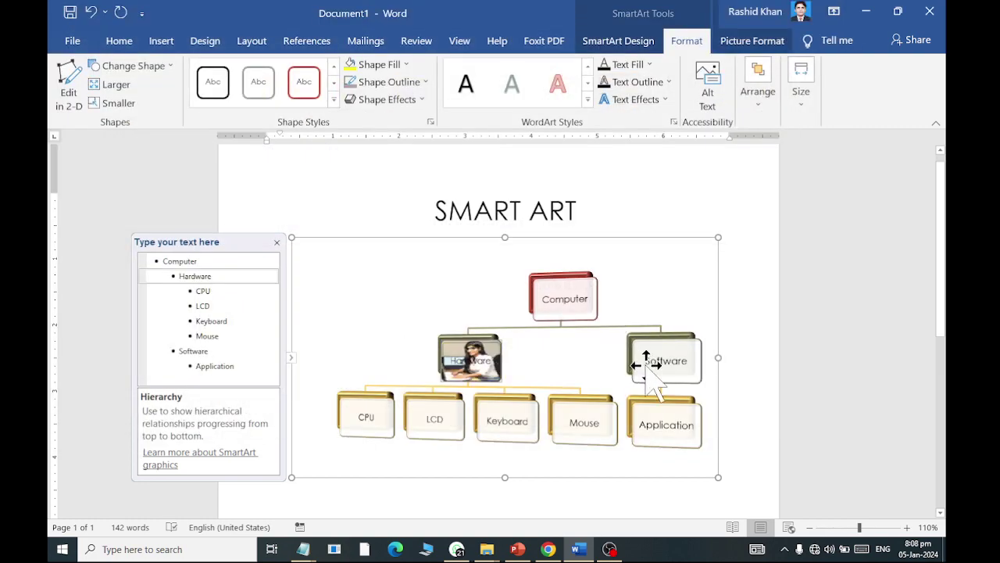
left_click(381, 66)
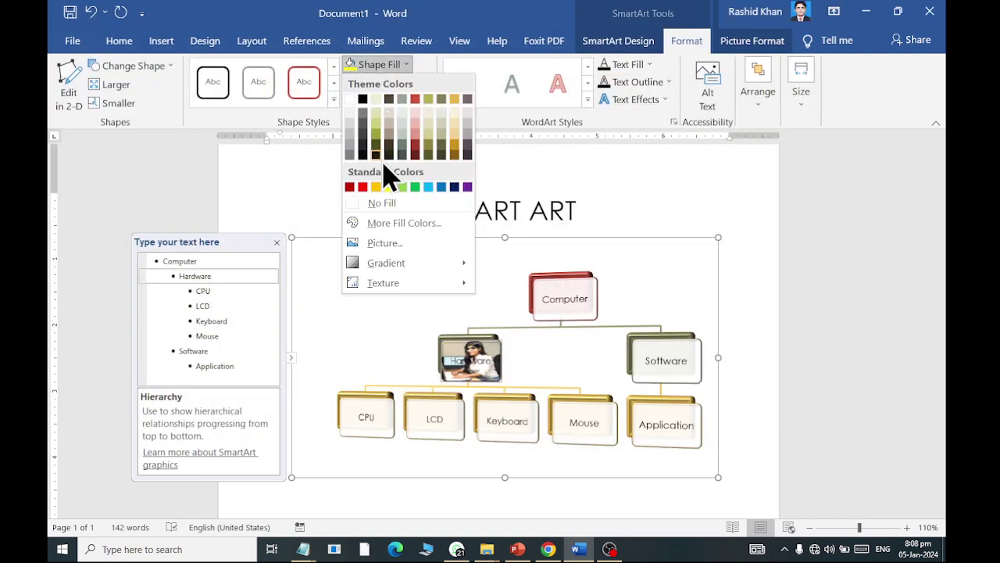
left_click(391, 205)
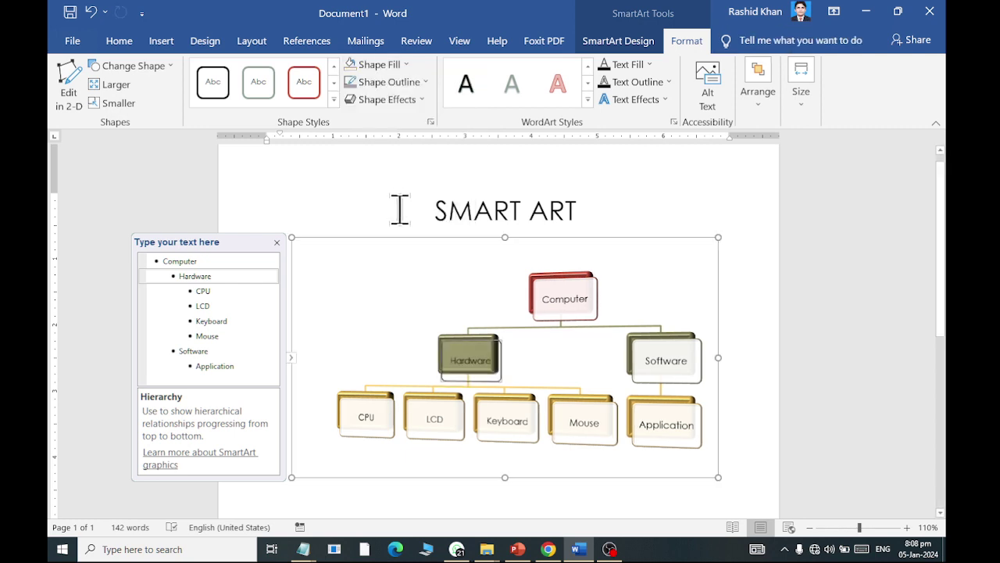
left_click(665, 348)
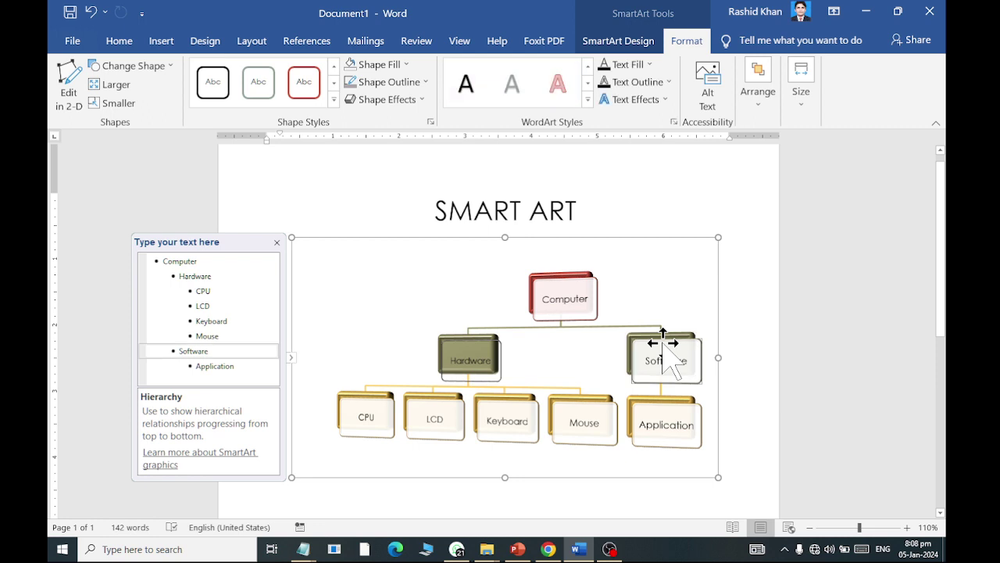
left_click(380, 66)
left_click(684, 61)
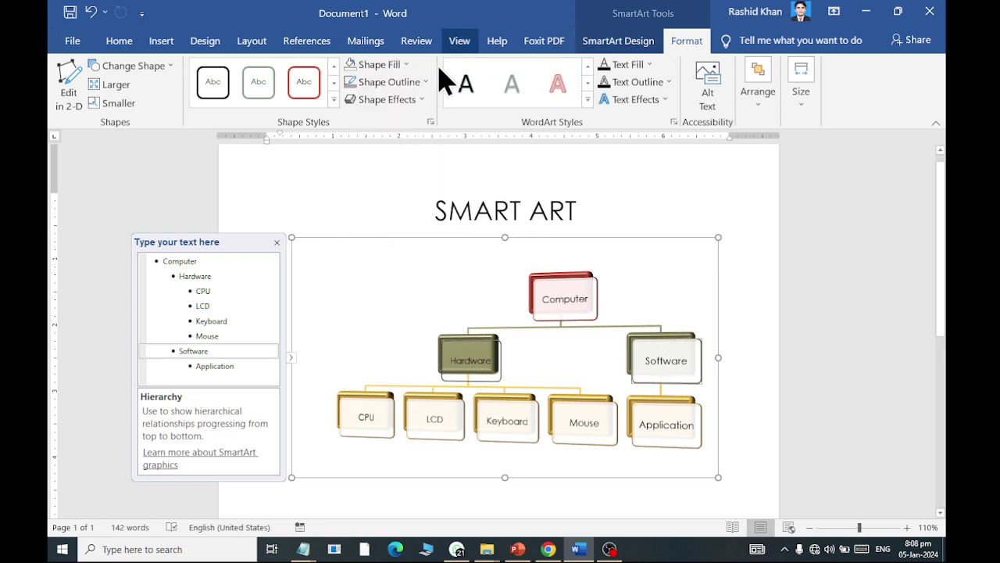
left_click(400, 65)
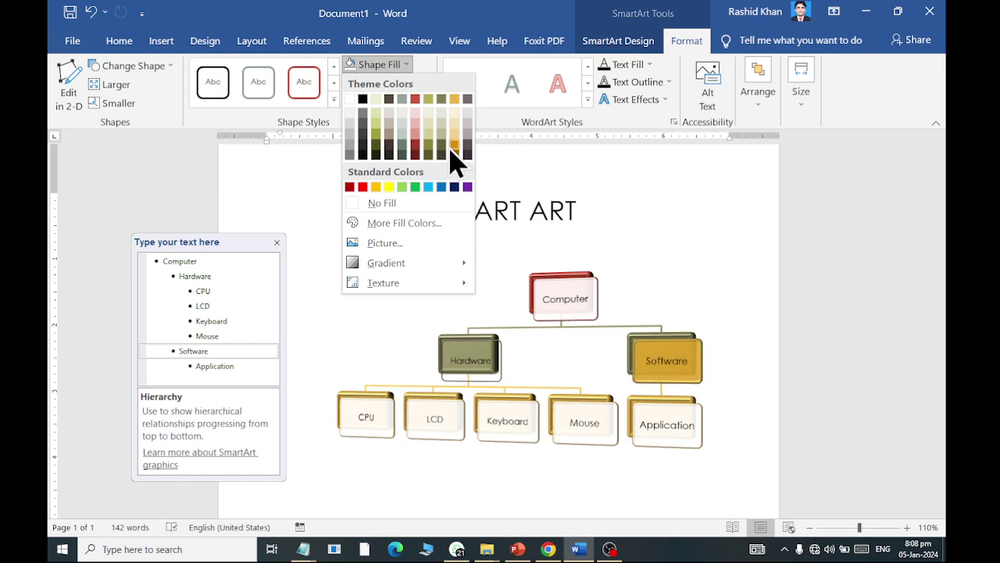
left_click(436, 243)
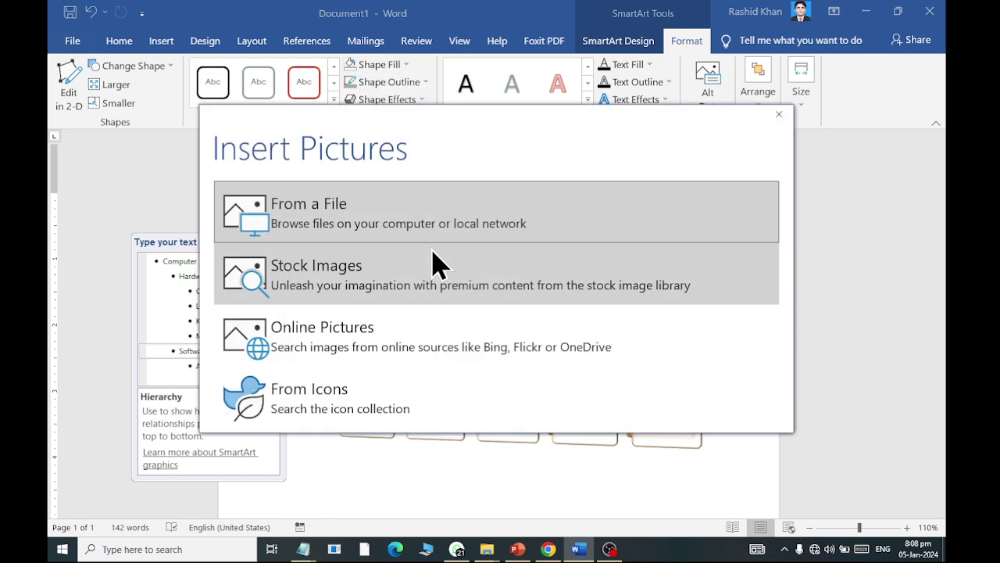
key("Escape")
left_click(759, 302)
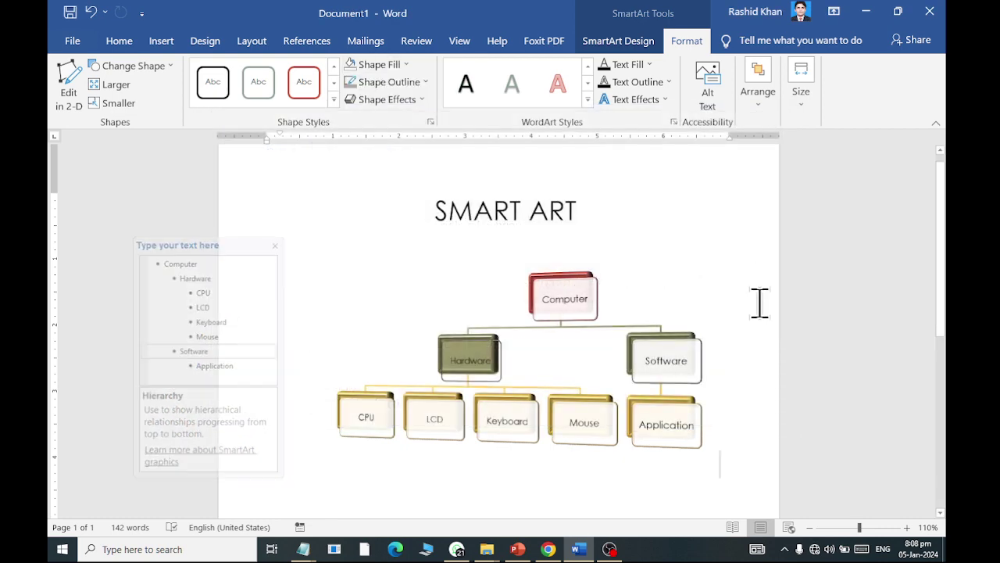
left_click(591, 335)
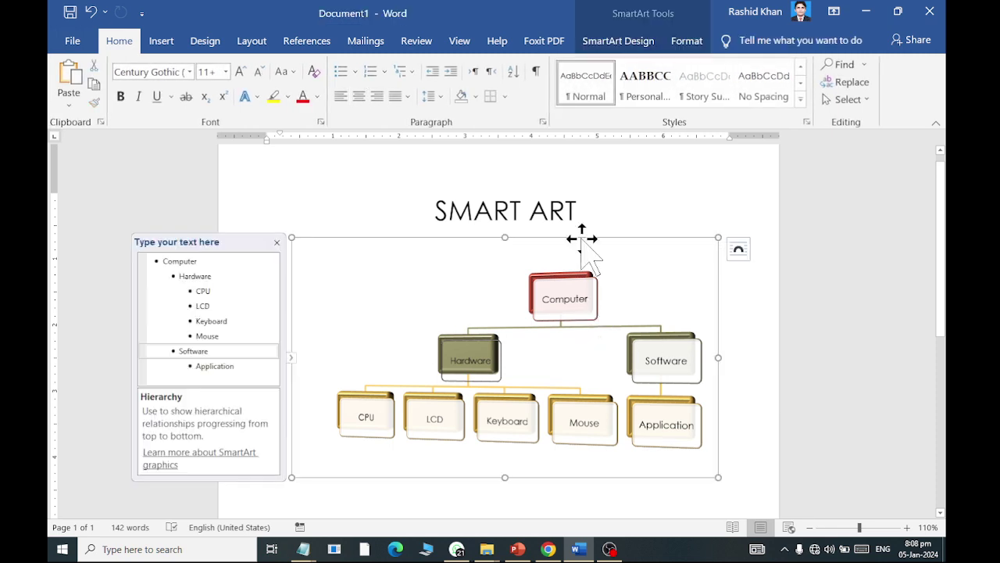
In the diagram's text pane, backspace the Application entry down to 'Appl'.
left_click(644, 41)
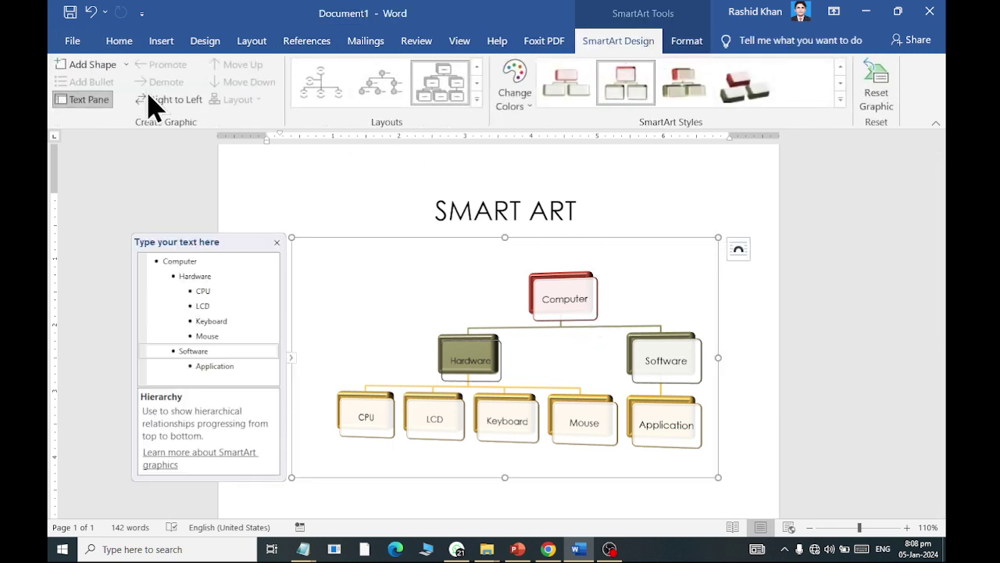
left_click(107, 122)
left_click(100, 105)
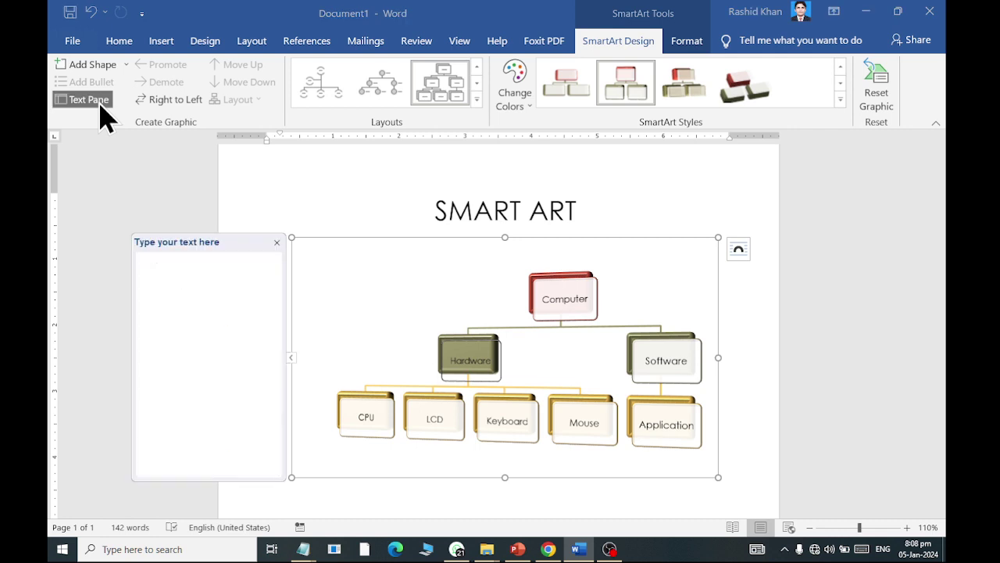
left_click(248, 367)
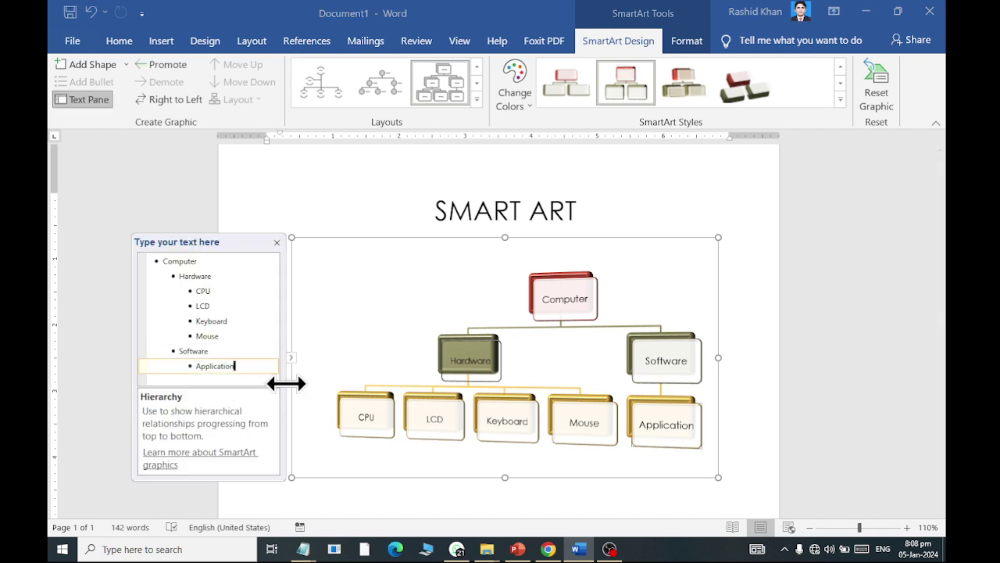
key("BackSpace")
key("BackSpace")
Delete all diagram text from Application back through Computer, leaving one empty entry.
key("BackSpace")
key("BackSpace")
key("BackSpace")
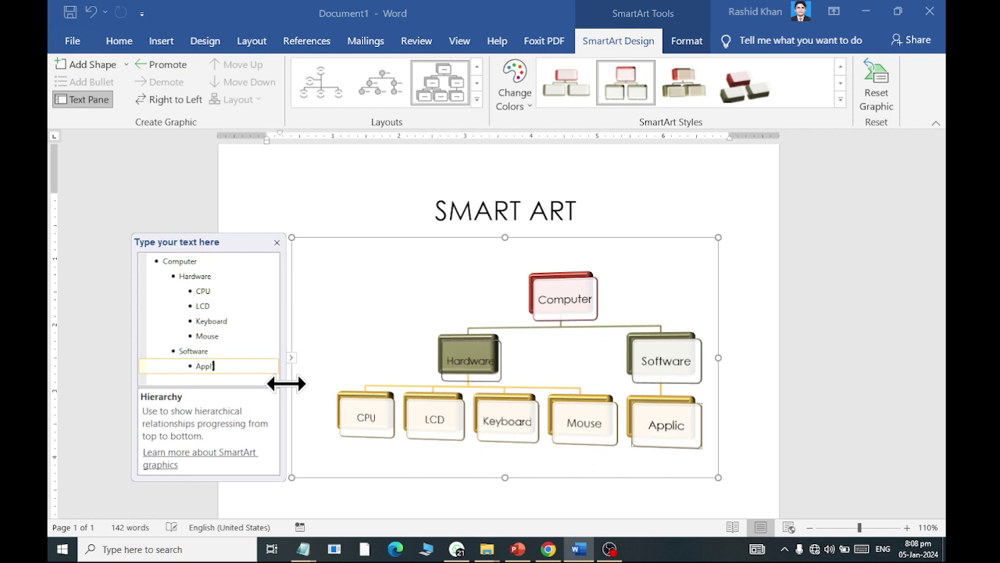
key("BackSpace")
key("BackSpace")
key("BackSpace")
key("BackSpace")
key("BackSpace")
key("BackSpace")
key("BackSpace")
key("BackSpace")
key("BackSpace")
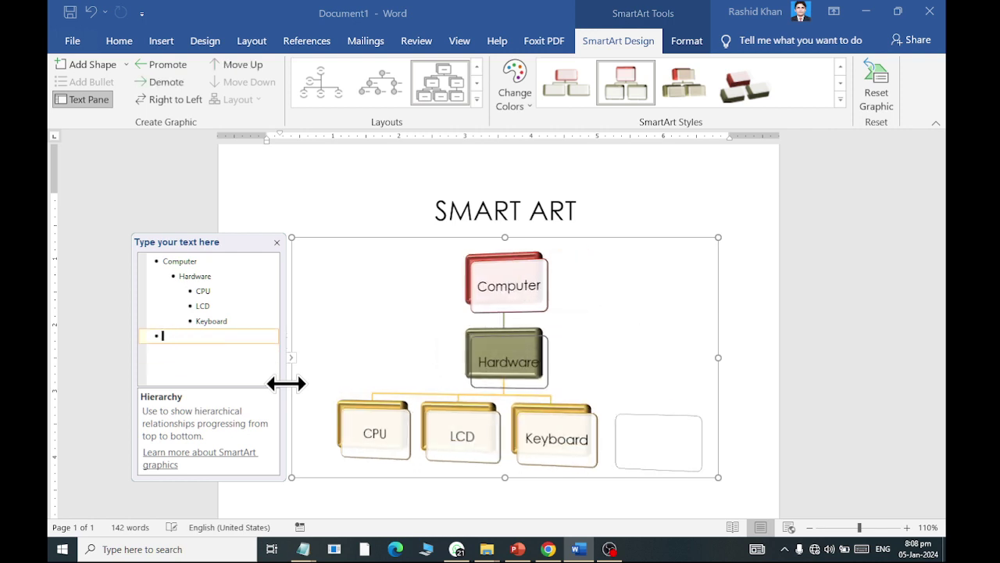
key("BackSpace")
key("BackSpace")
key("BackSpace")
key("BackSpace")
key("BackSpace")
key("BackSpace")
key("BackSpace")
key("BackSpace")
key("BackSpace")
key("BackSpace")
key("BackSpace")
key("BackSpace")
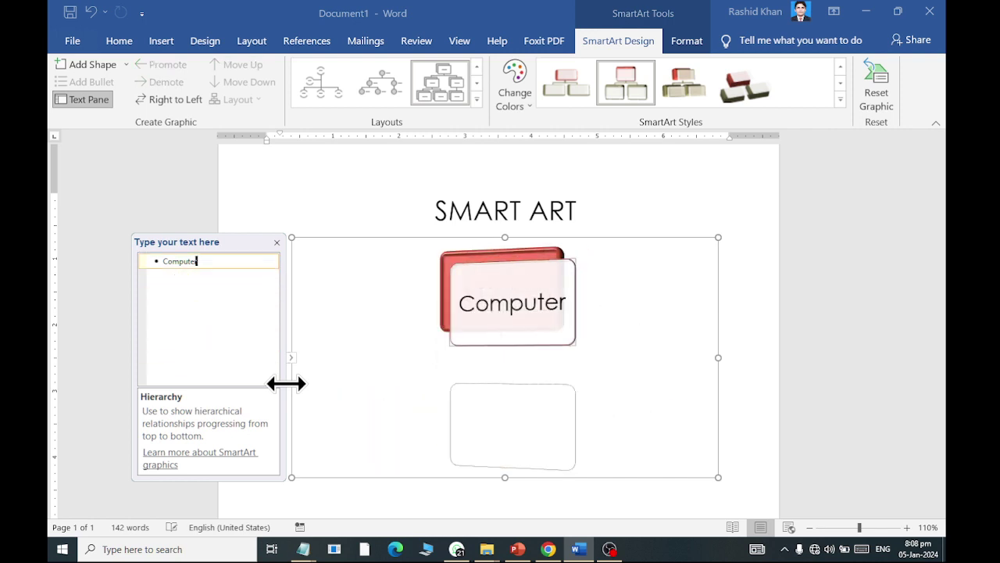
key("BackSpace")
key("BackSpace")
key("BackSpace")
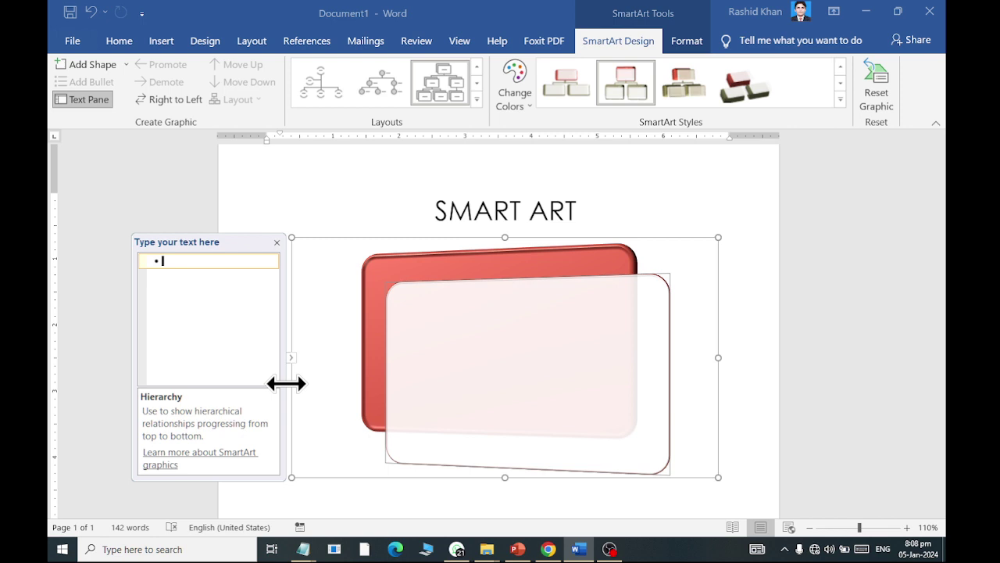
Type Computer as the top entry, with Hardware and Software indented beneath it.
type("Computer")
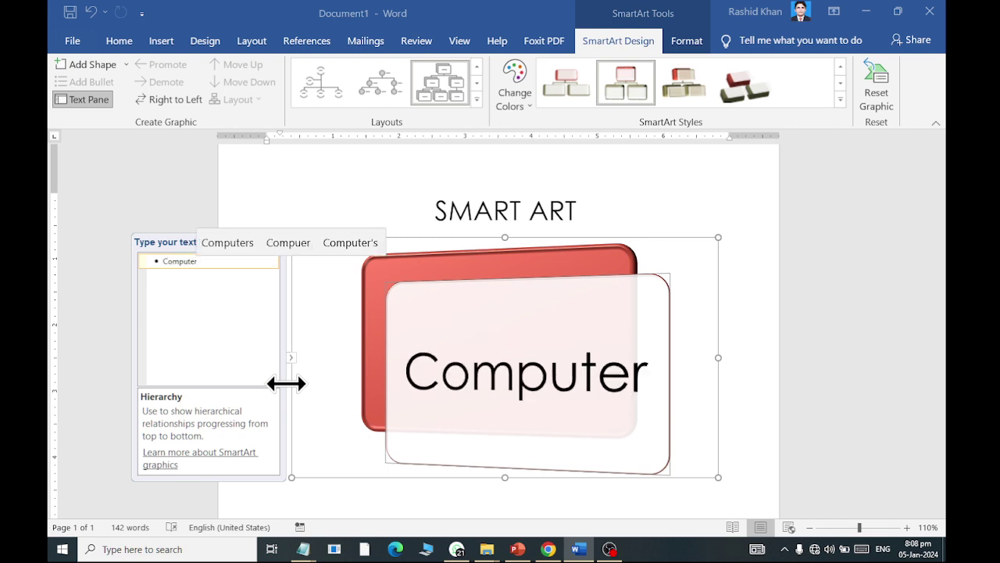
key("Return")
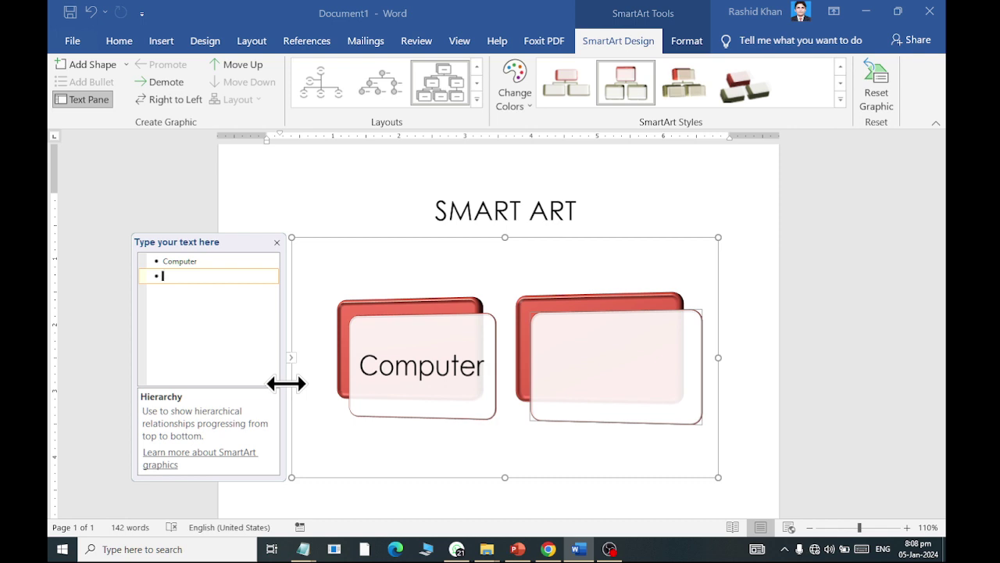
key("Tab")
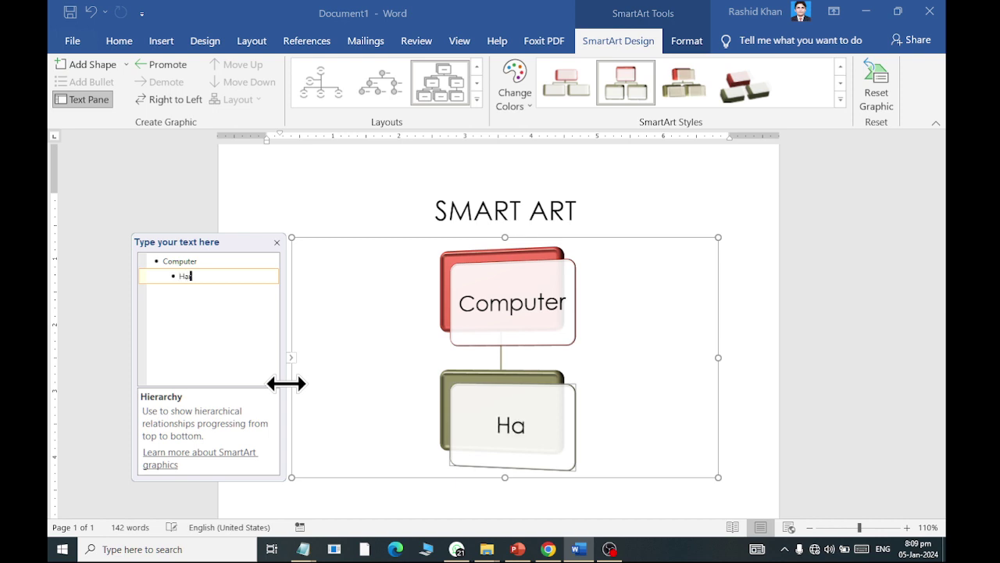
type("rdware")
key("Return")
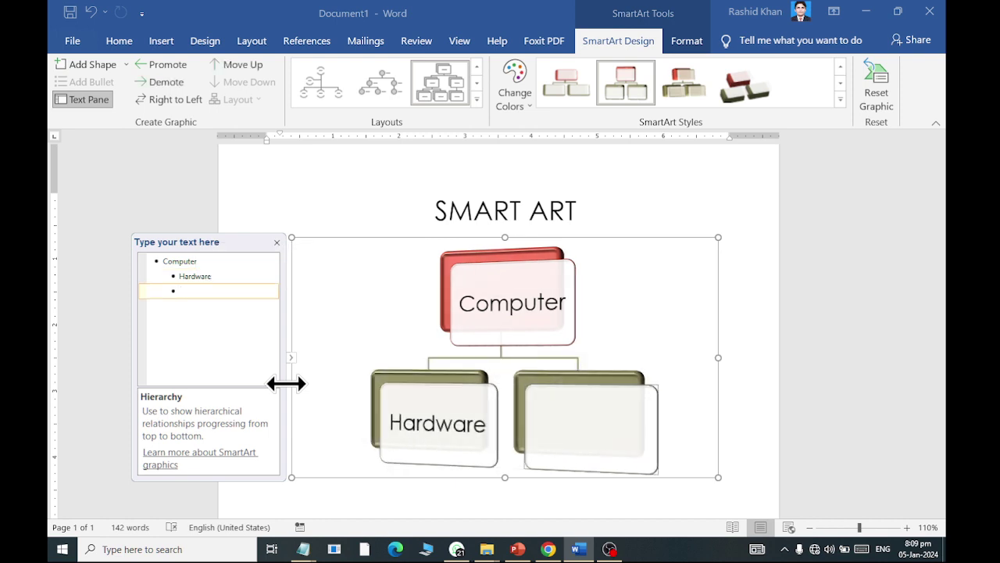
type("Software")
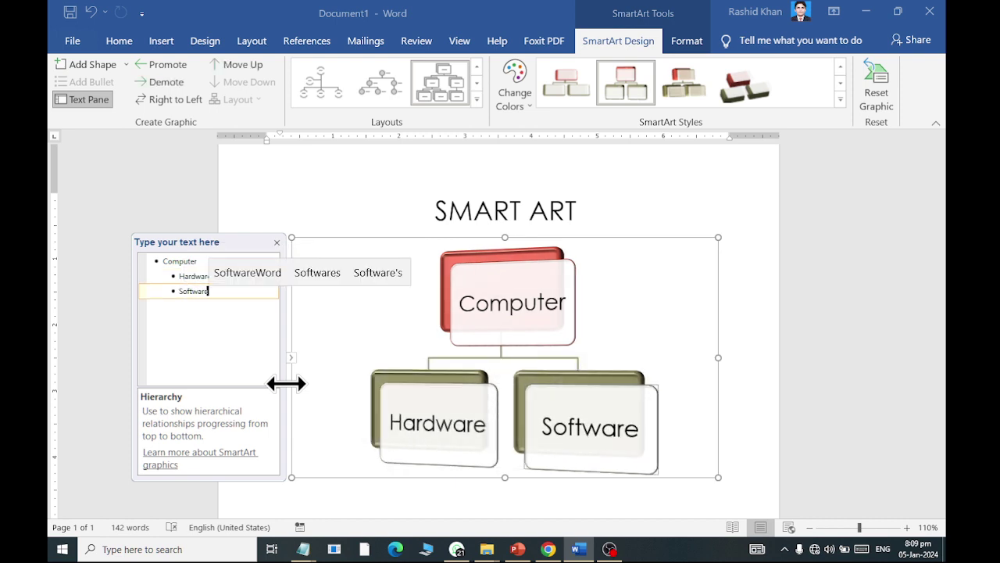
key("Up")
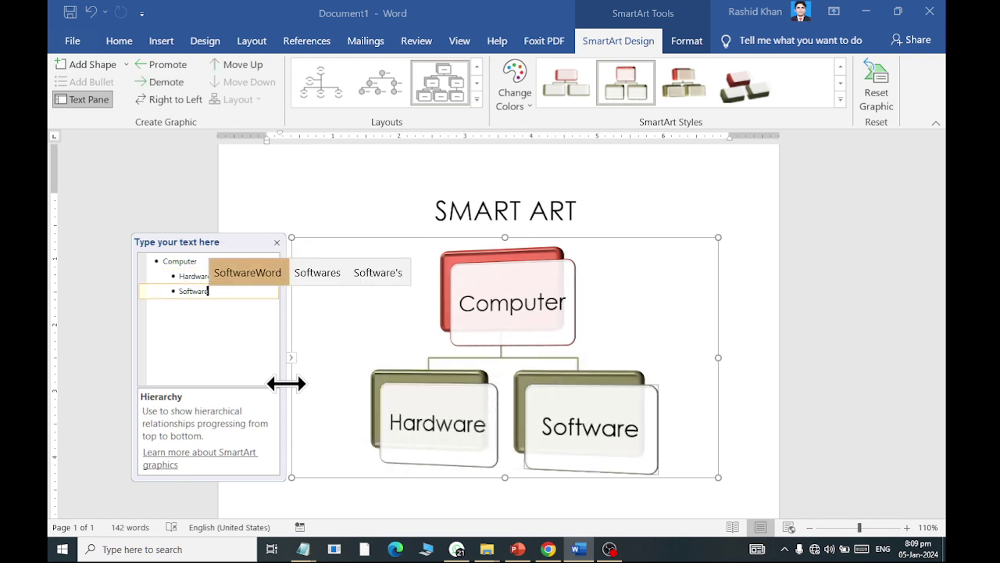
left_click(207, 275)
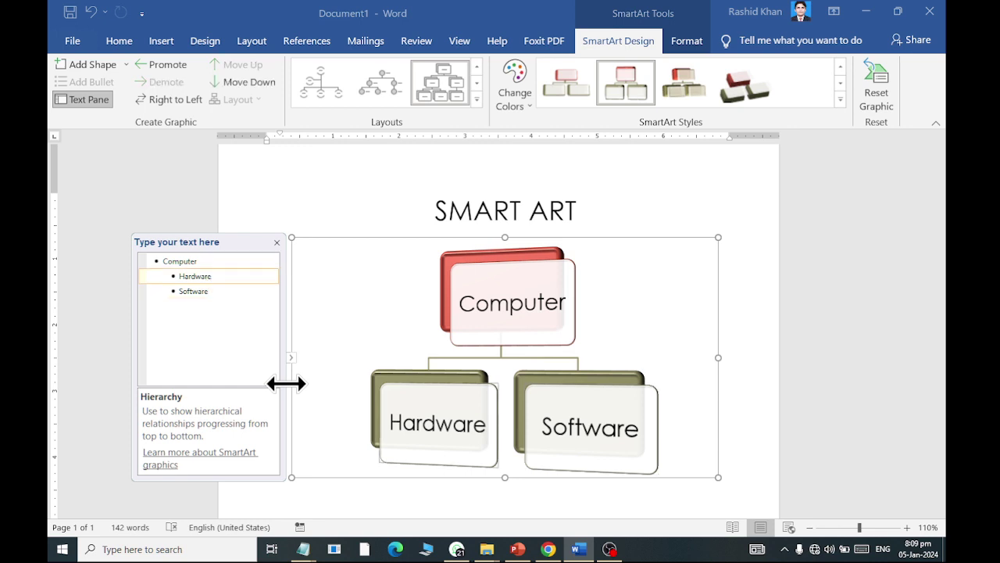
key("Down")
Add CPU, LCD, Keybaord and Mouse as children of Hardware.
key("Up")
key("Return")
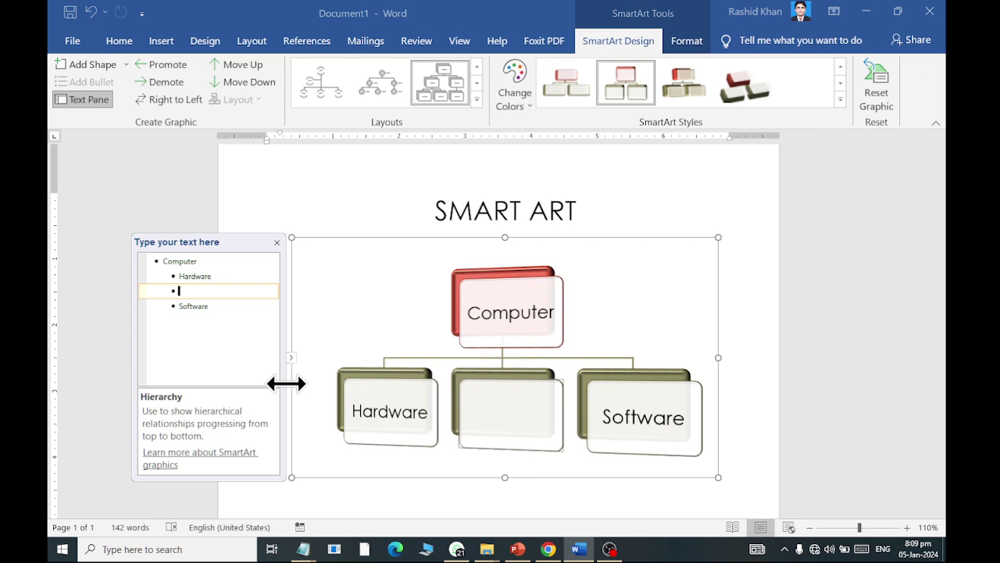
key("Tab")
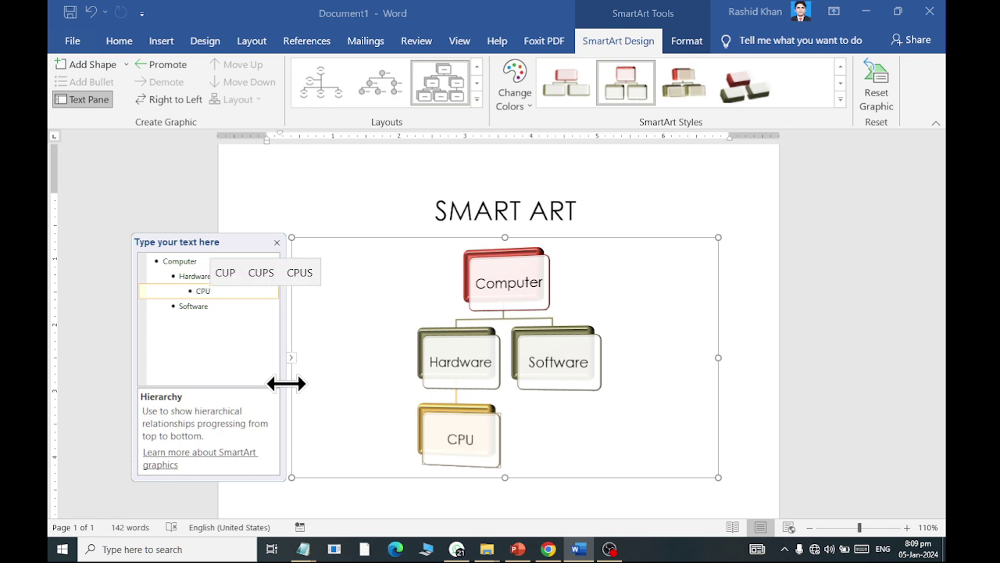
key("Return")
type("LCD")
key("Return")
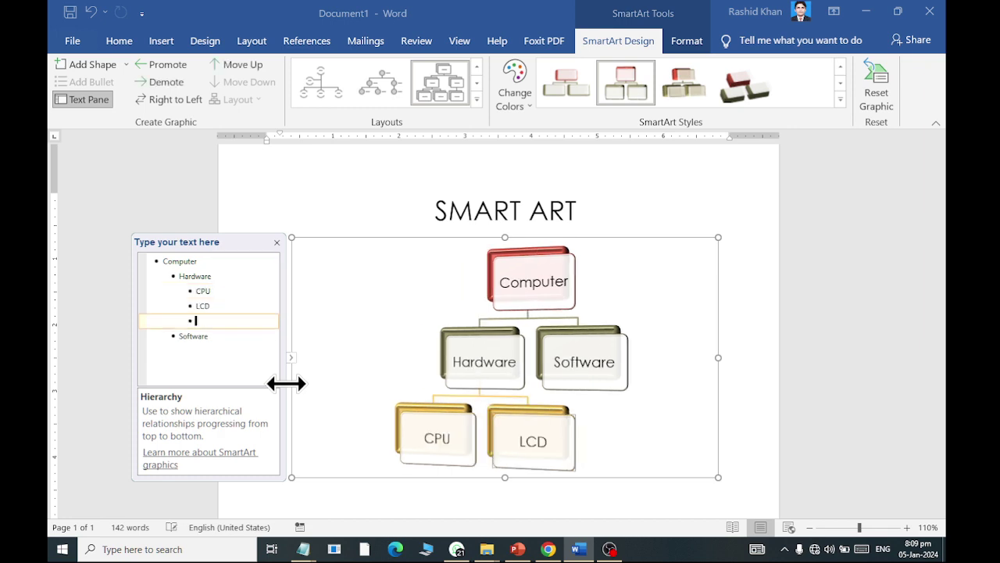
type("Keybaord")
key("Return")
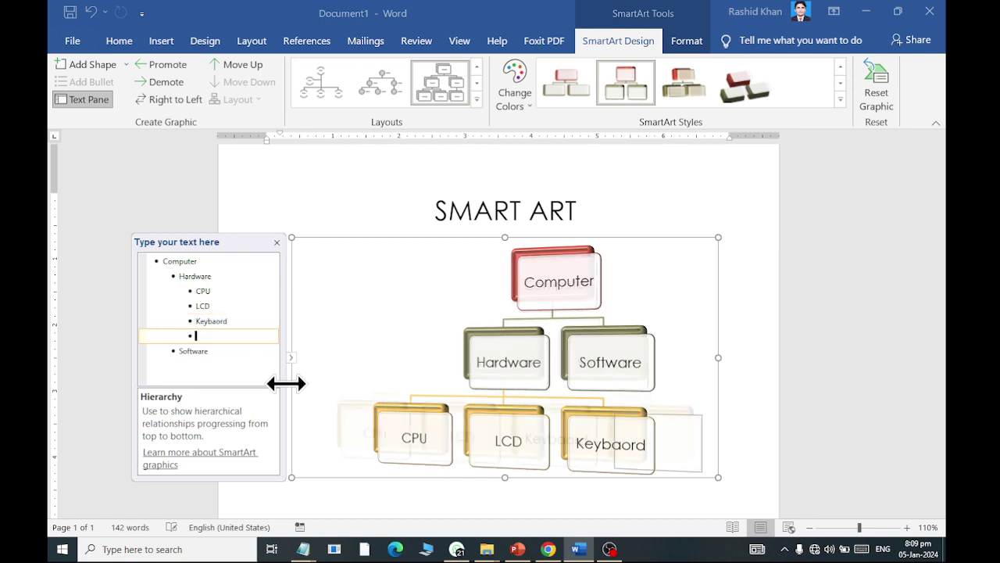
type("Mouse")
Add Application under Software and begin another Software child entry.
key("Down")
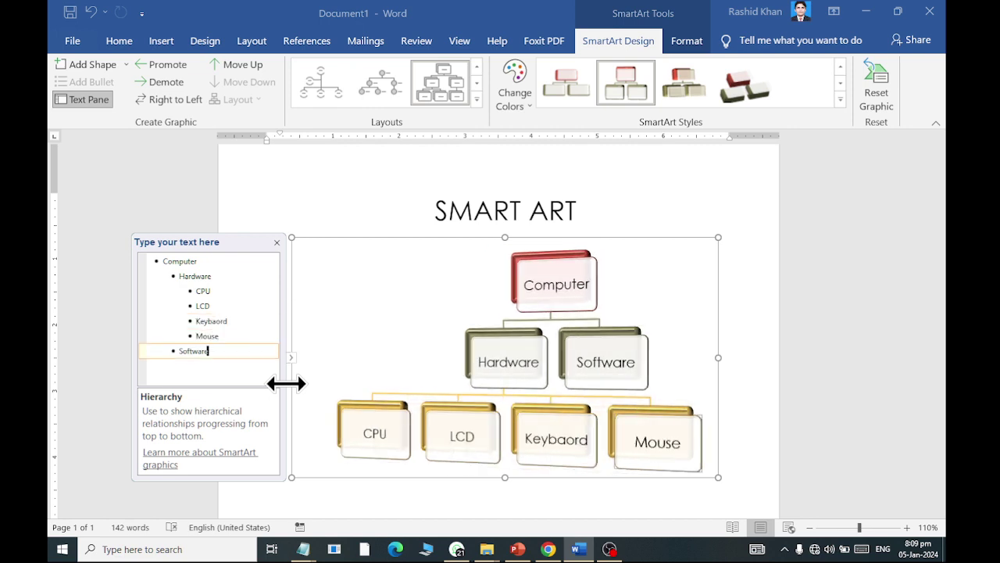
key("Return")
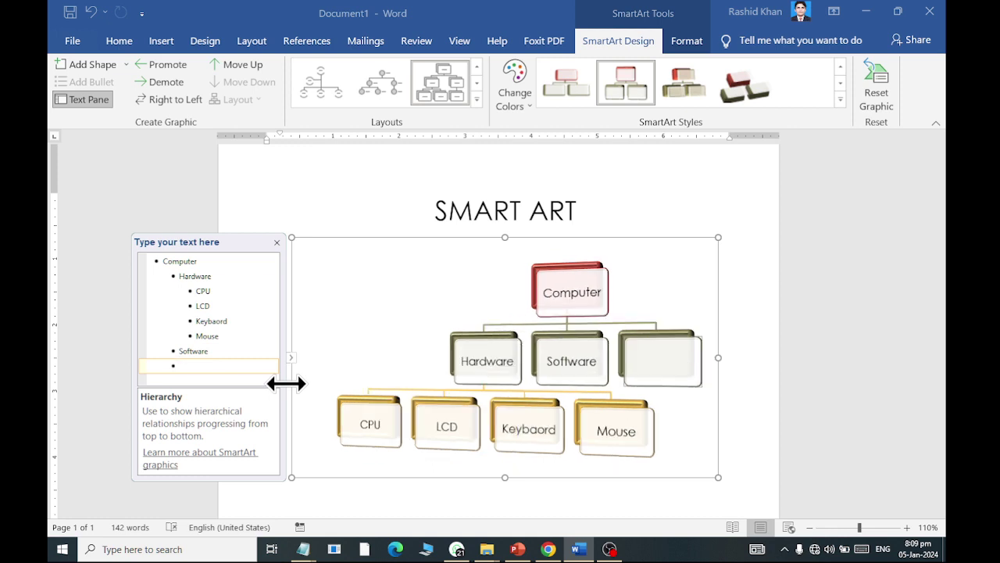
key("Tab")
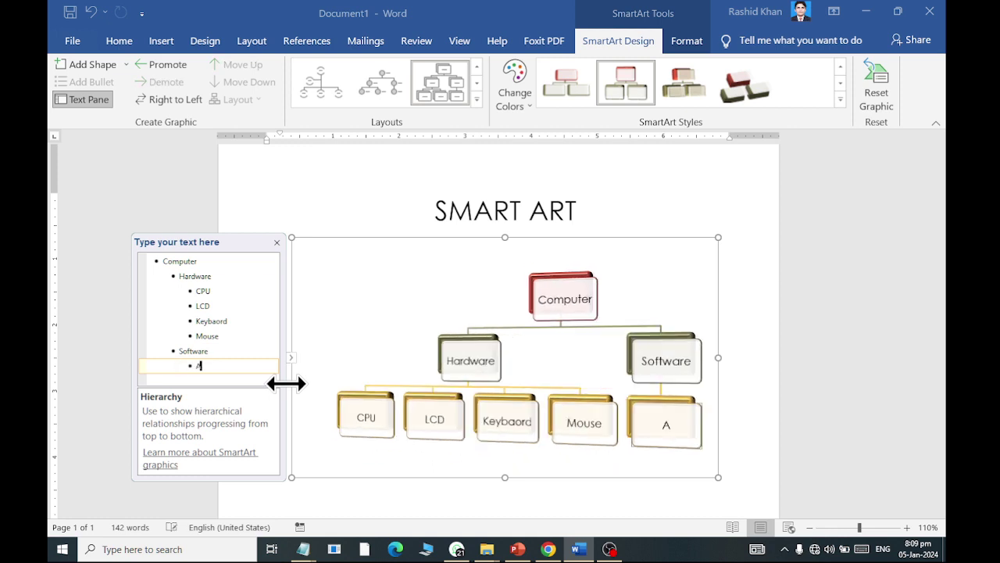
type("pplication")
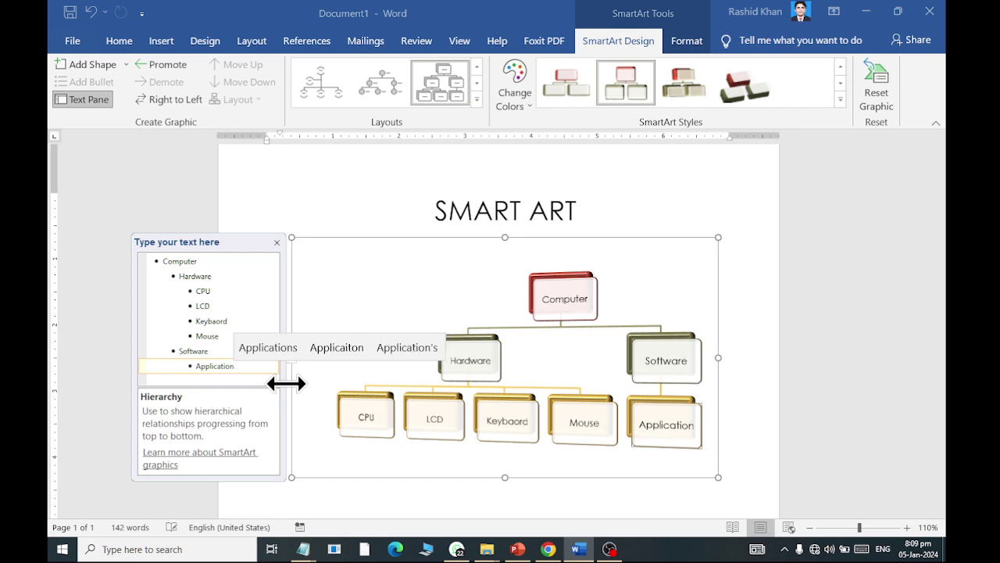
key("Return")
type("Softw")
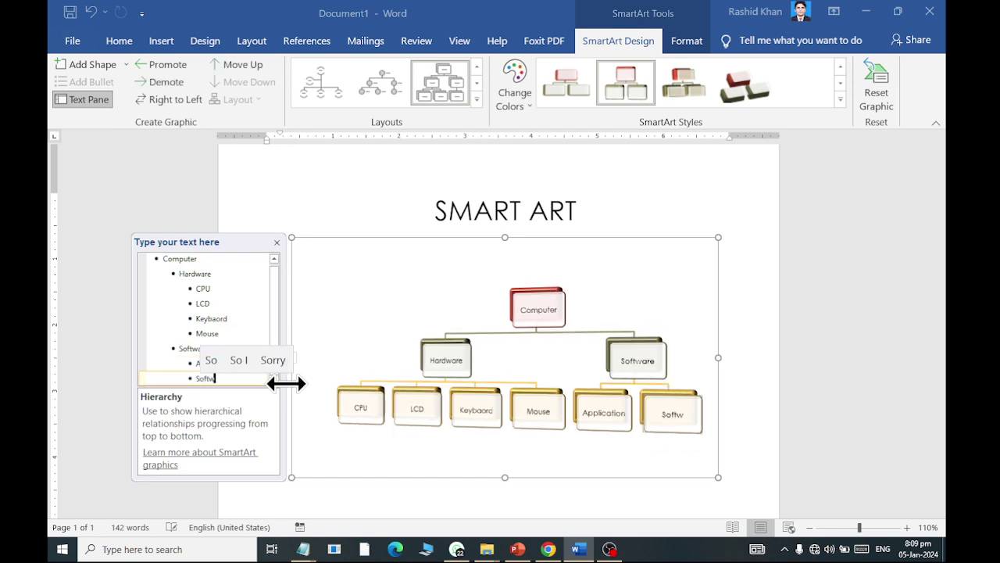
Label the last entry 'System software', dismissing the spelling suggestion.
type("ar")
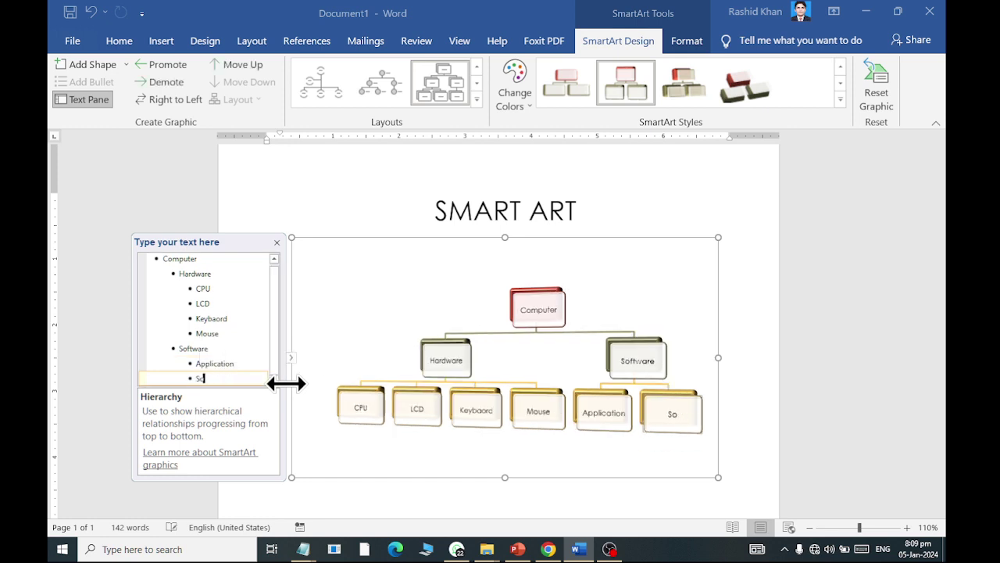
type("m")
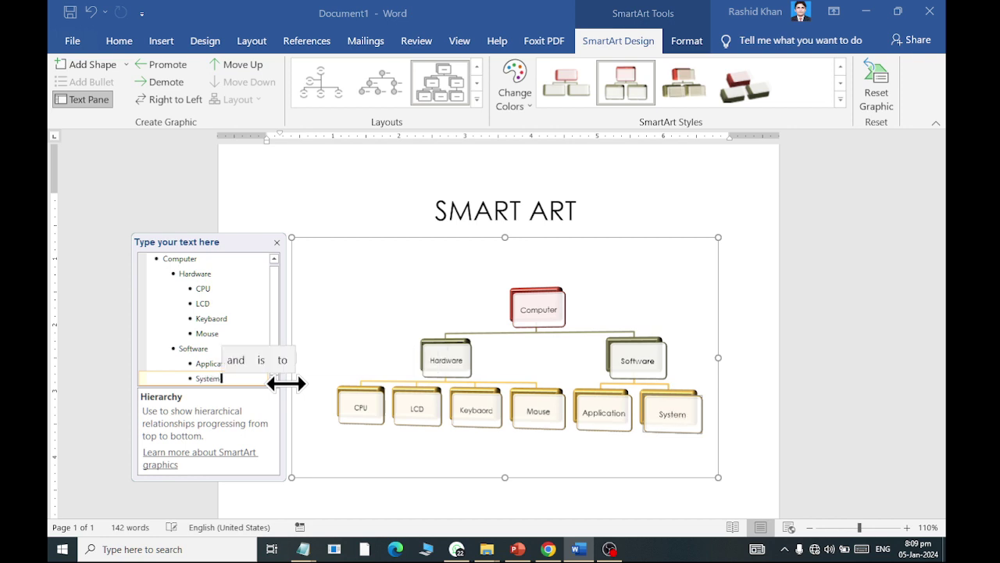
type(" software")
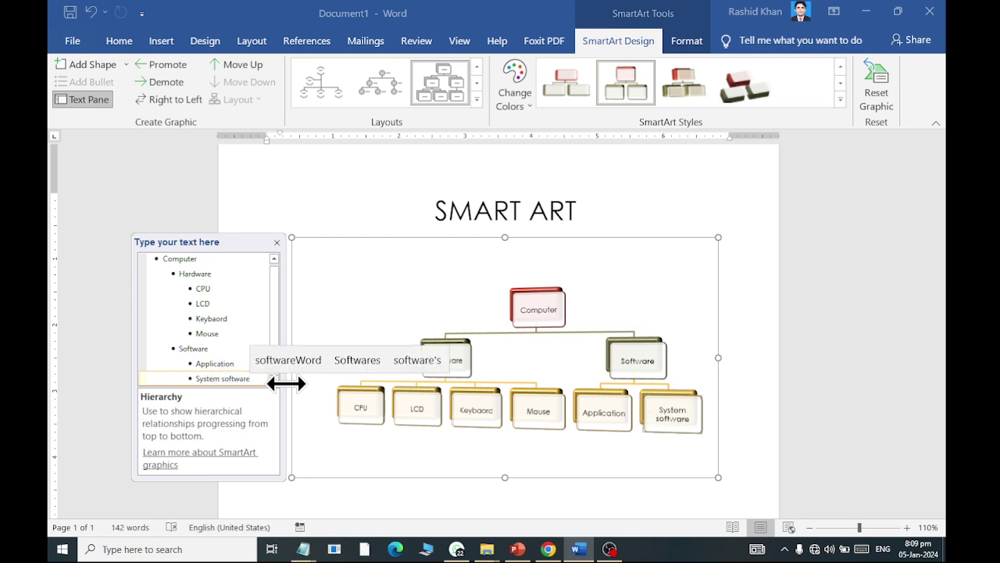
key("Up")
key("Escape")
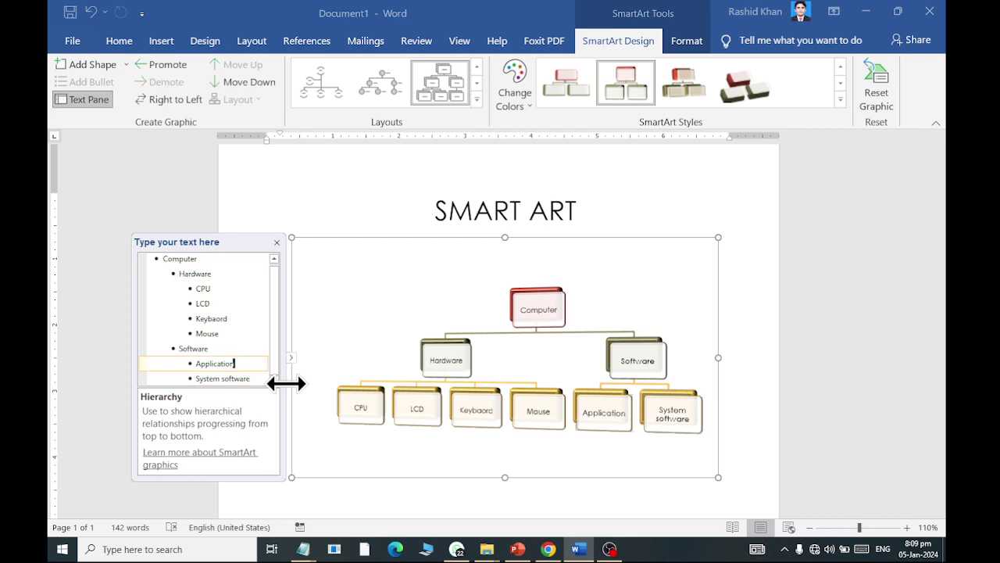
Add Word Processing and Spread sheet under Application, then start an entry after System software.
key("Return")
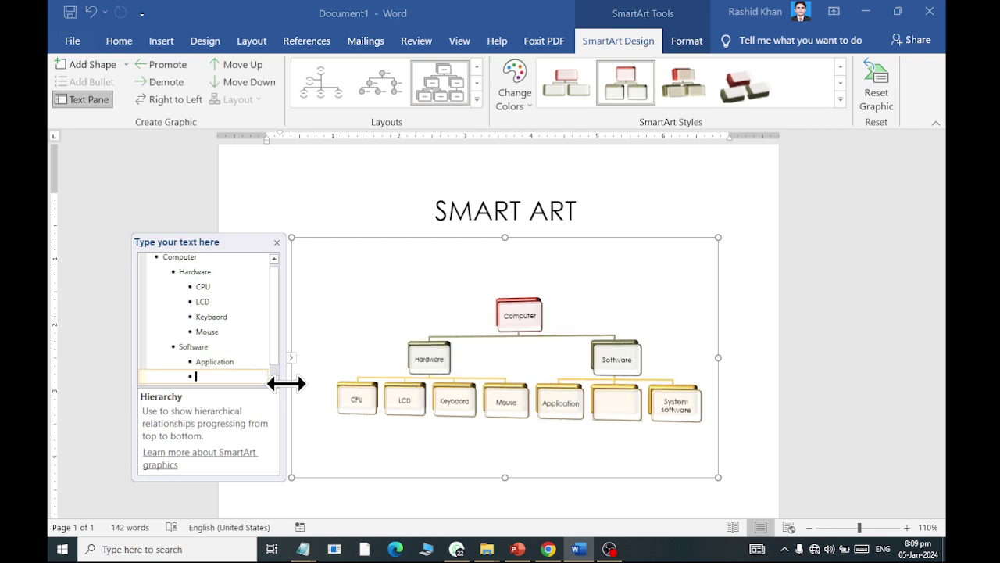
key("Tab")
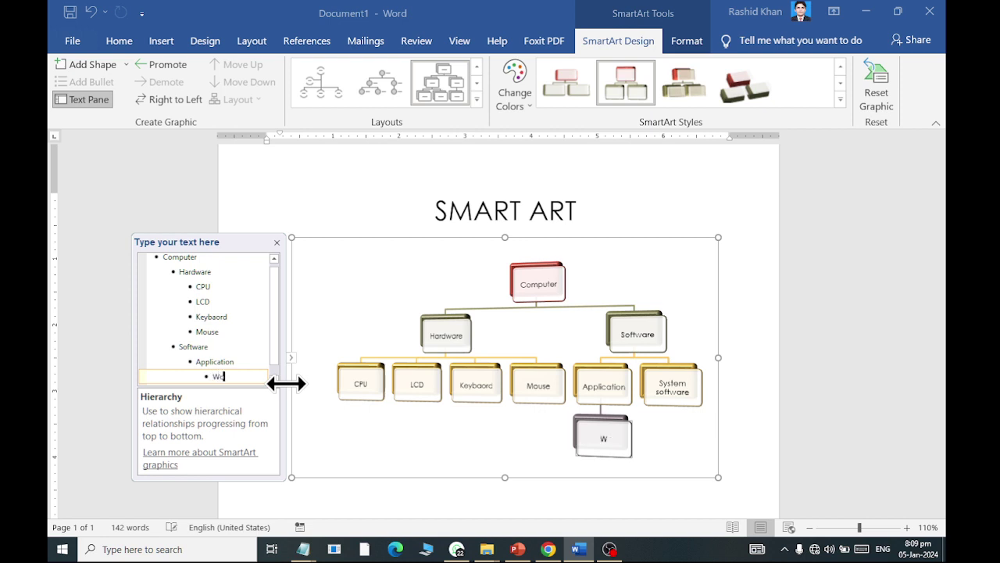
type("rdp")
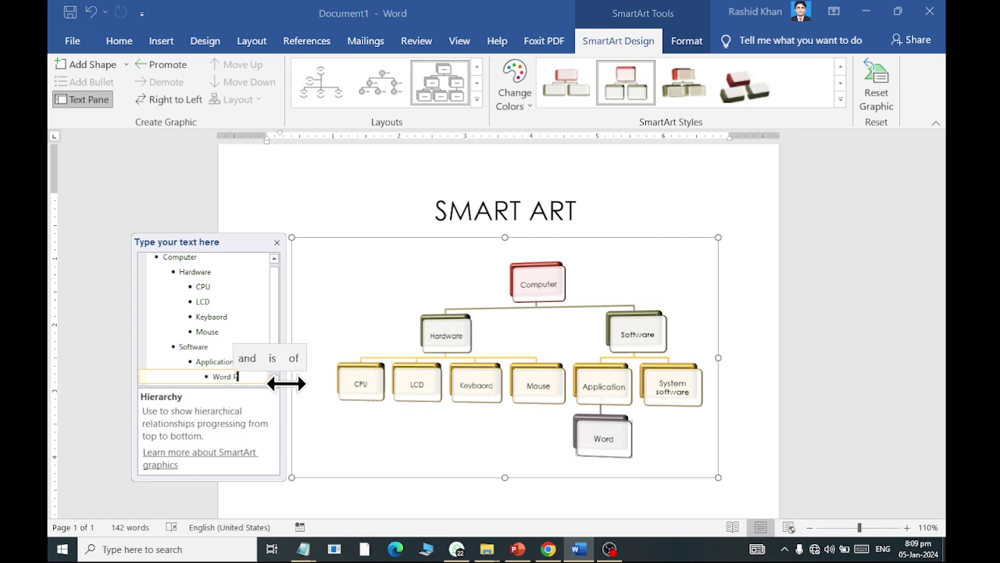
type(" Processing")
key("Return")
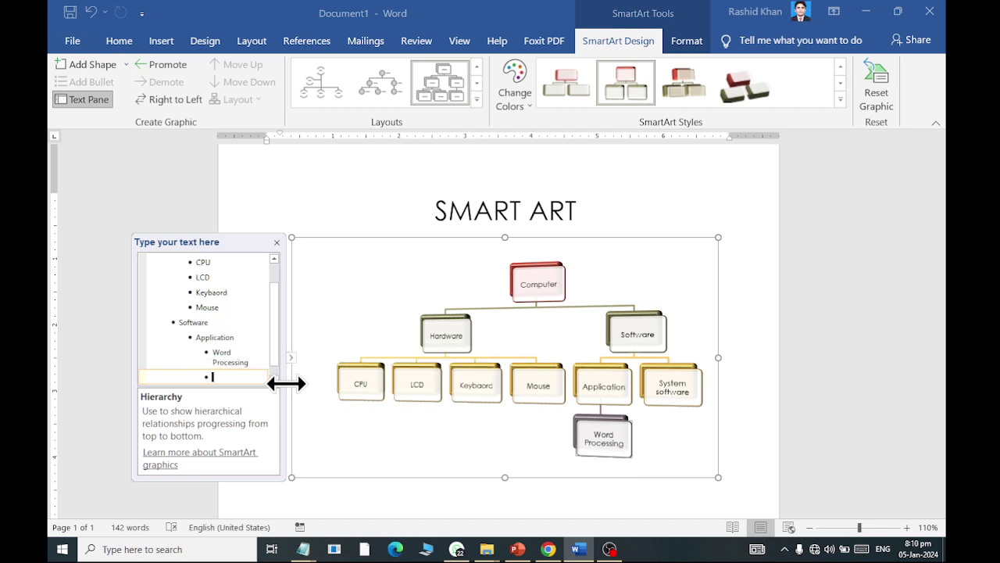
type("Spread")
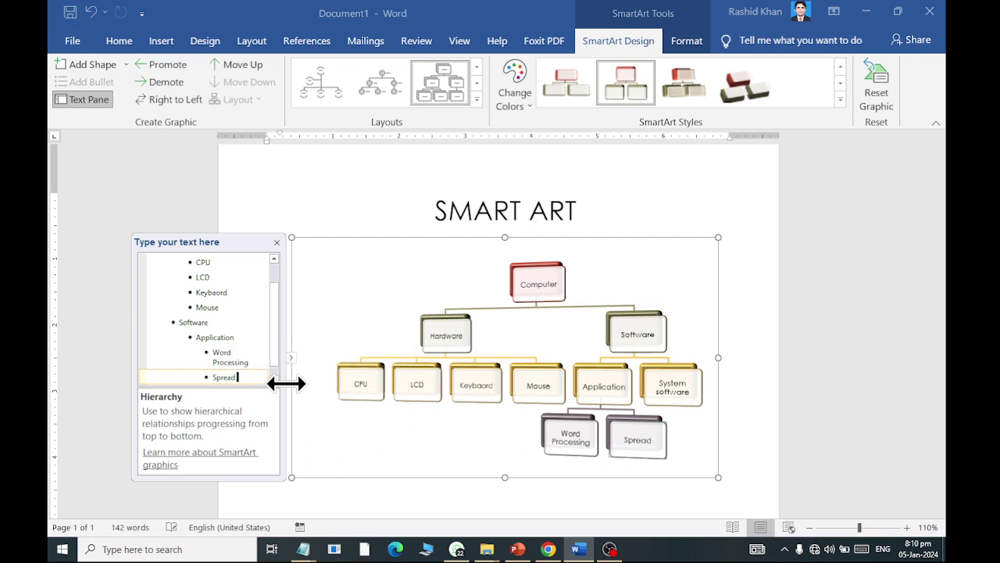
type(" sheet")
key("Down")
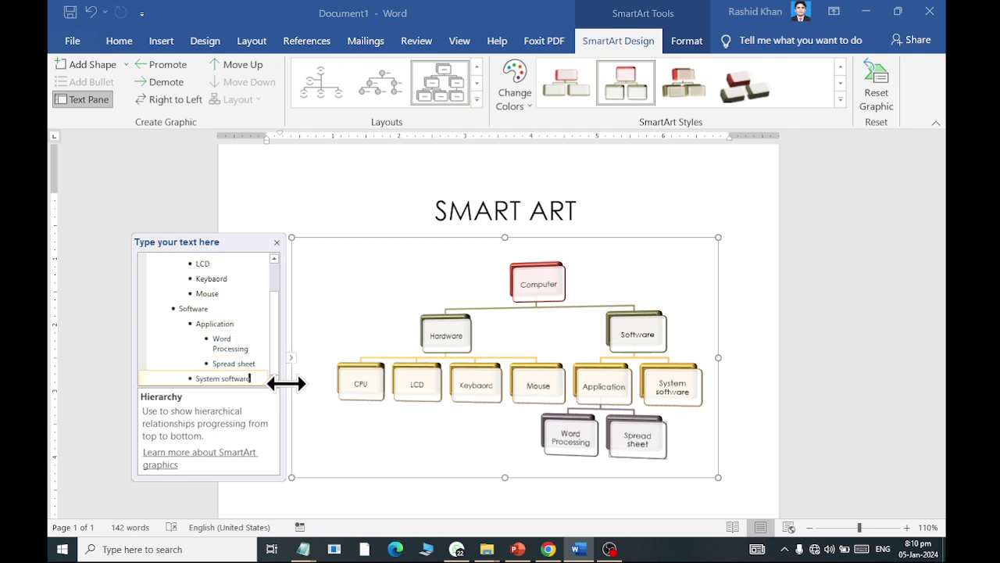
key("Return")
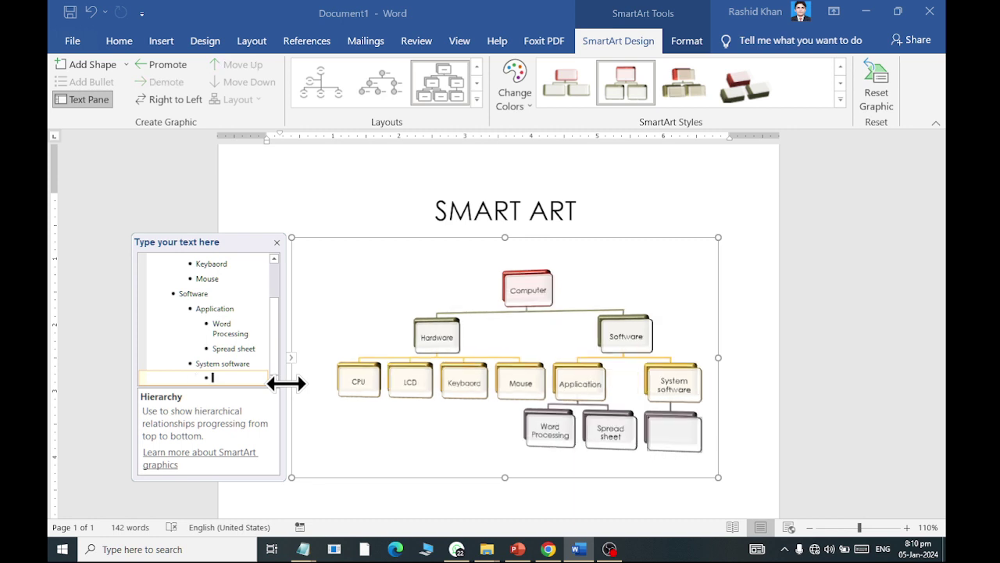
Add OperatingSystem, Virus and Antivirus as children of System software.
type("OperatingSystem")
key("Return")
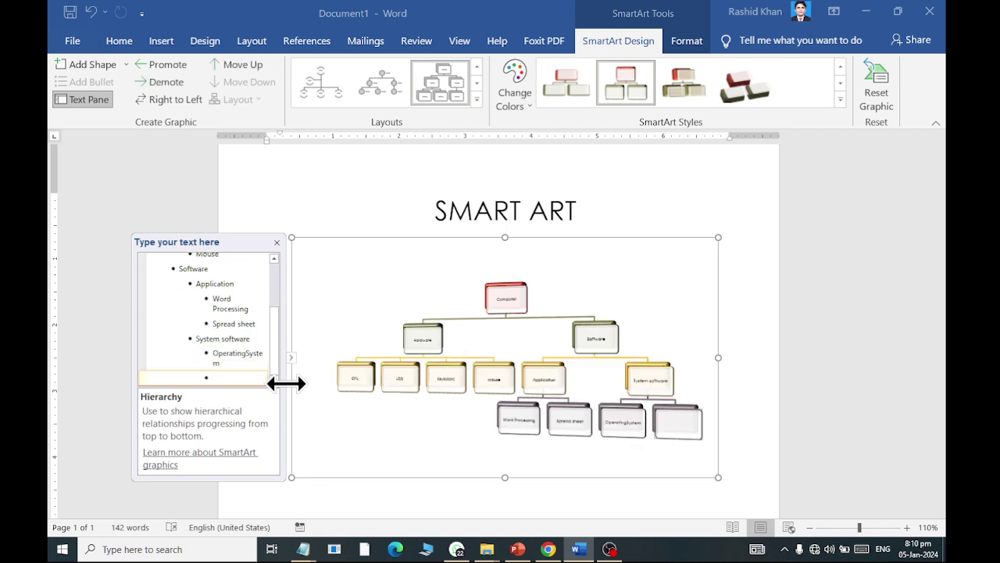
type("Virus")
key("Return")
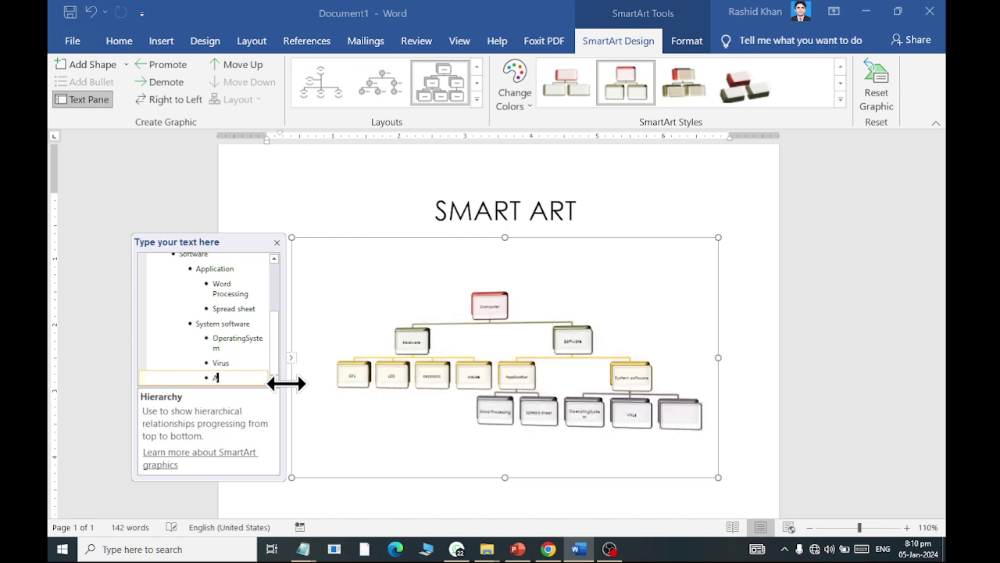
type("Antivirus")
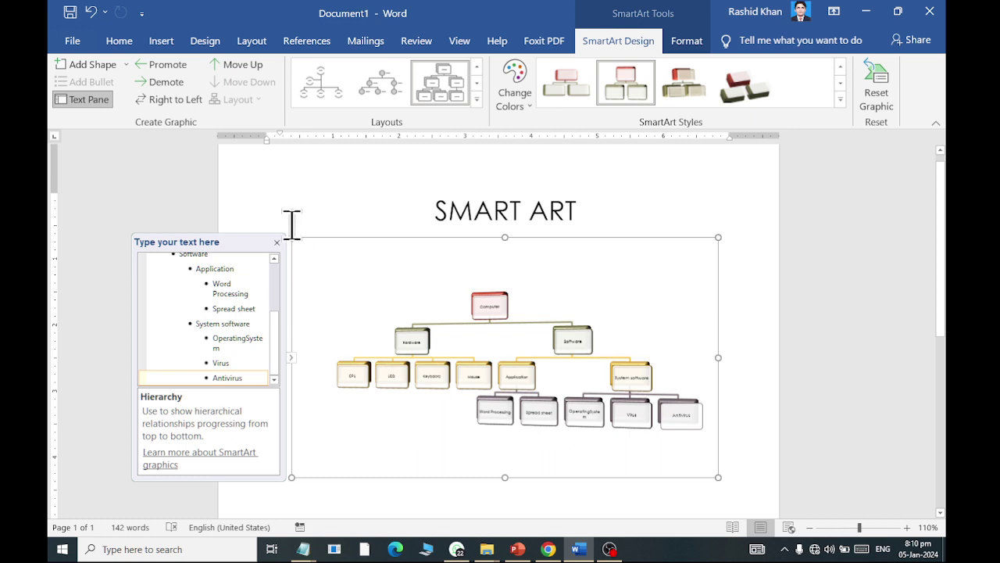
left_click(434, 211)
Widen the hierarchy diagram's frame across the page.
left_click(387, 288)
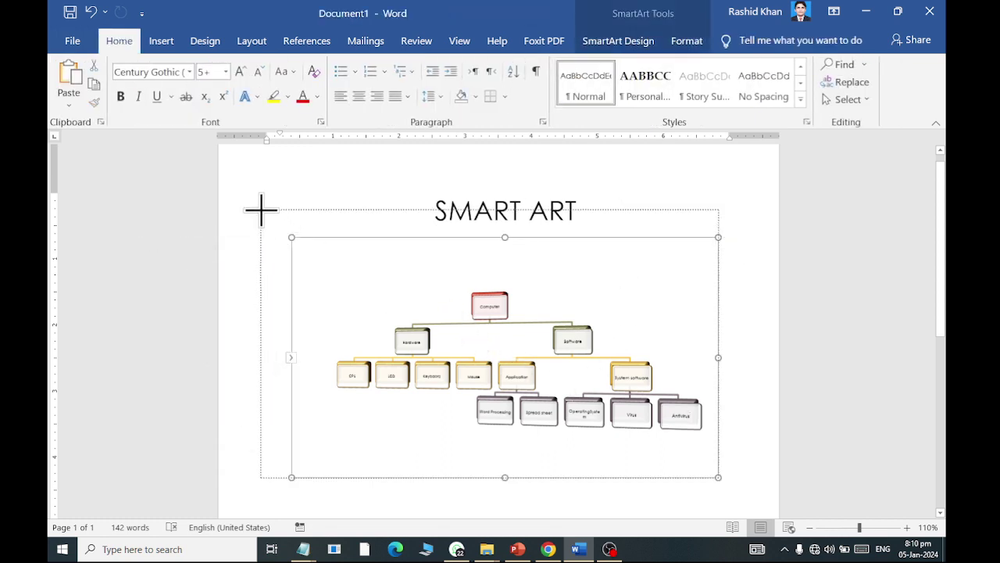
left_click_drag(289, 232, 315, 253)
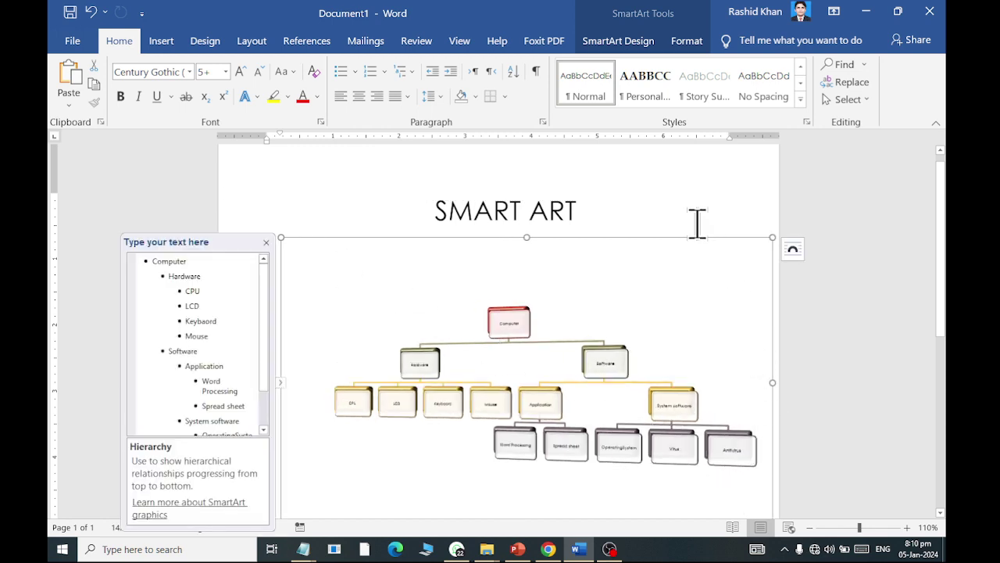
left_click(652, 232)
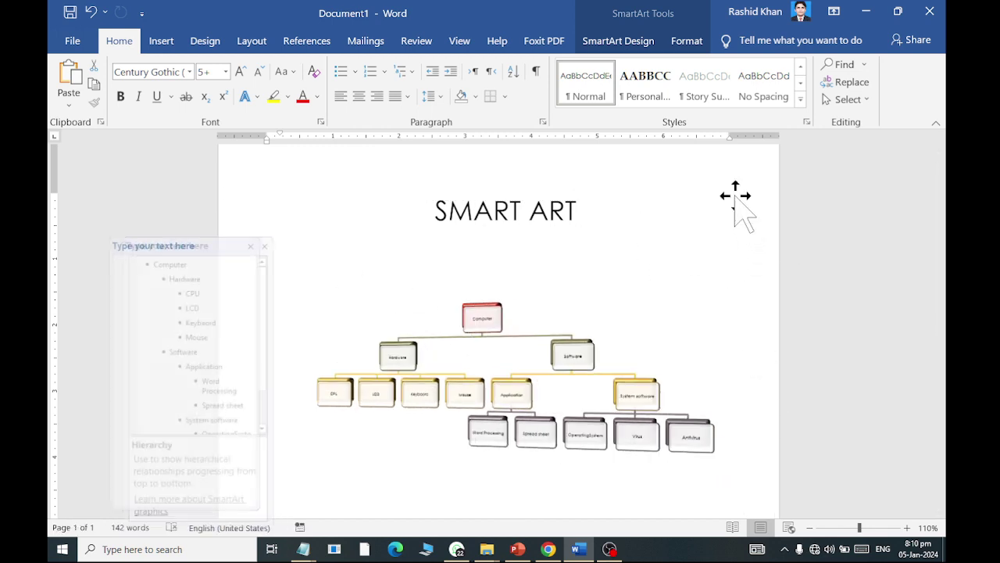
Set the page orientation to Landscape.
scroll(692, 331, "down", 3)
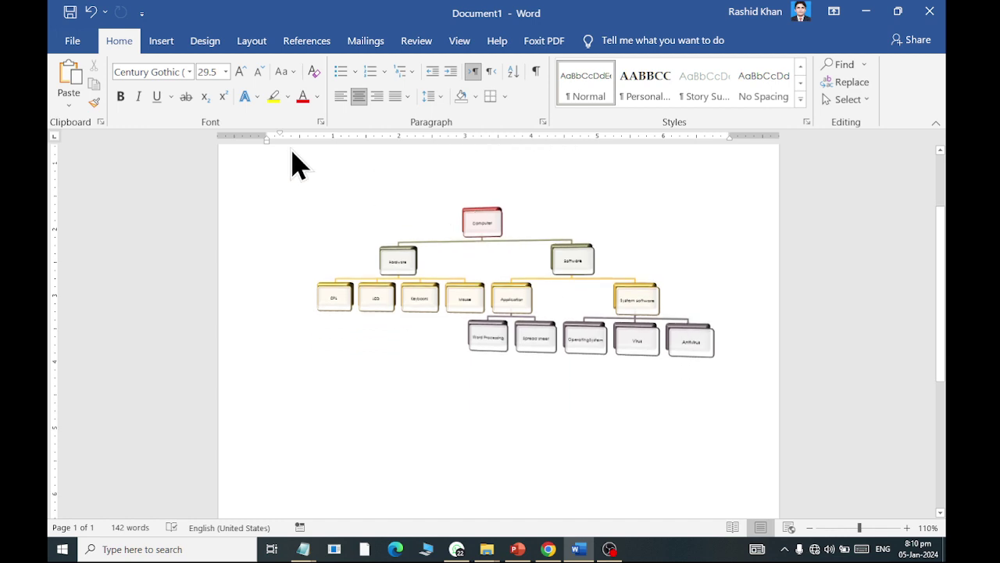
scroll(279, 235, "up", 1)
scroll(279, 234, "down", 5)
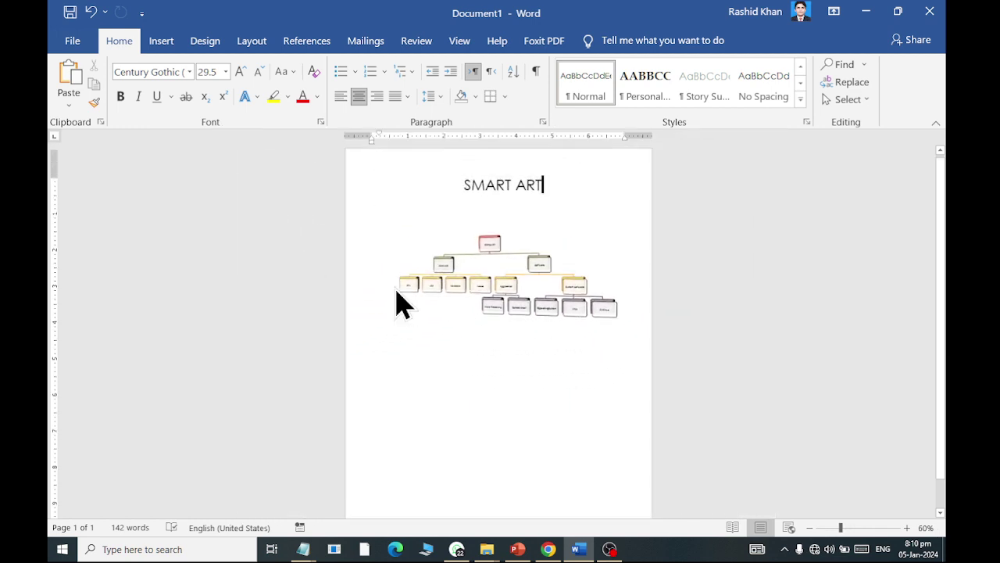
left_click(244, 43)
left_click(126, 107)
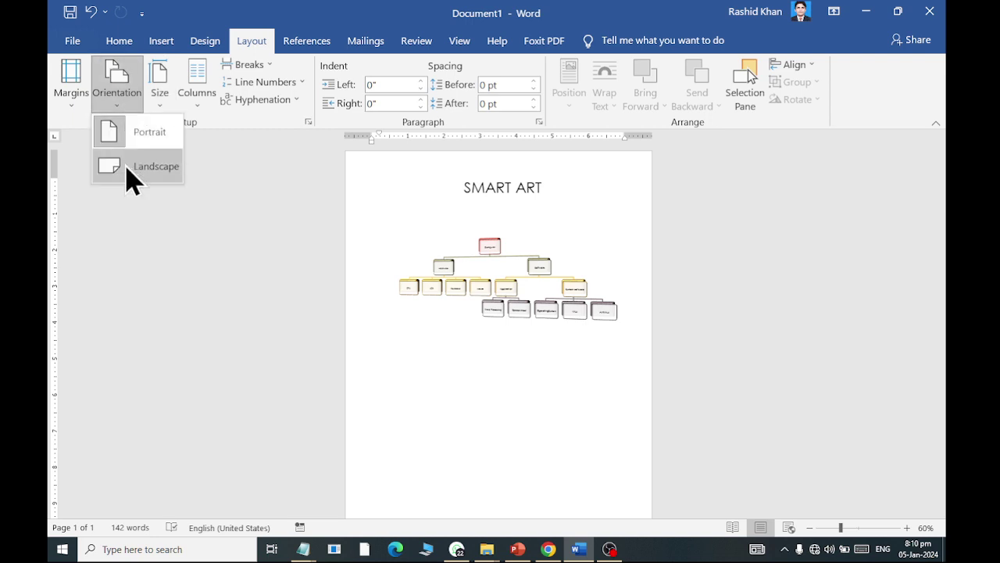
left_click(127, 174)
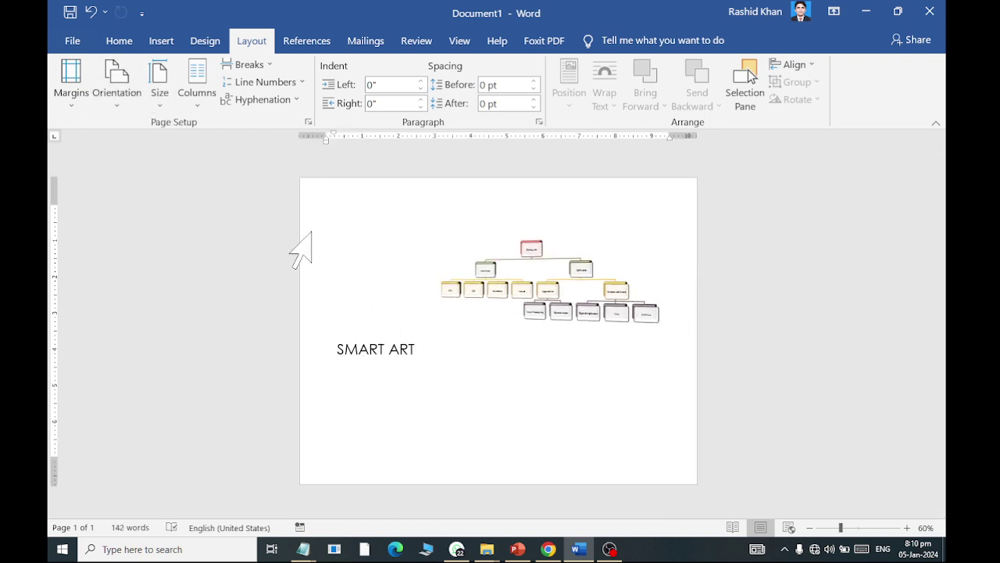
Drag the diagram's top-left corner up and left to span the landscape page.
left_click(497, 249)
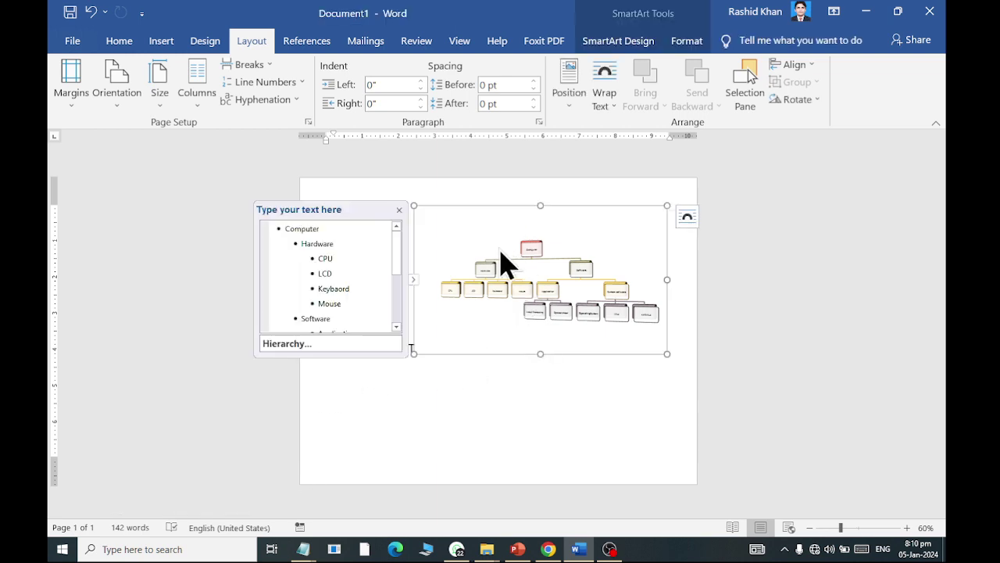
left_click_drag(414, 206, 298, 187)
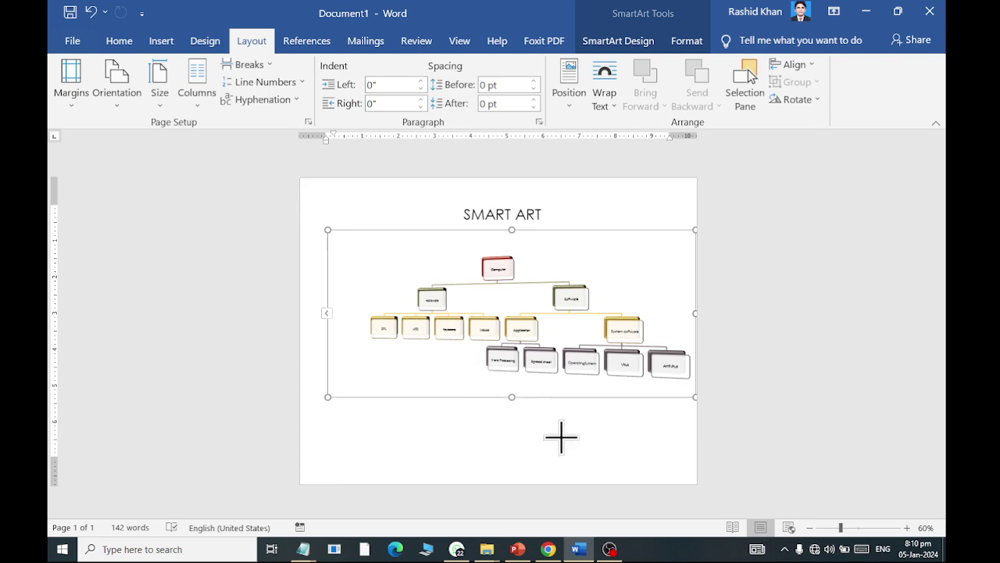
scroll(810, 299, "up", 4)
scroll(811, 302, "up", 1)
left_click(811, 301)
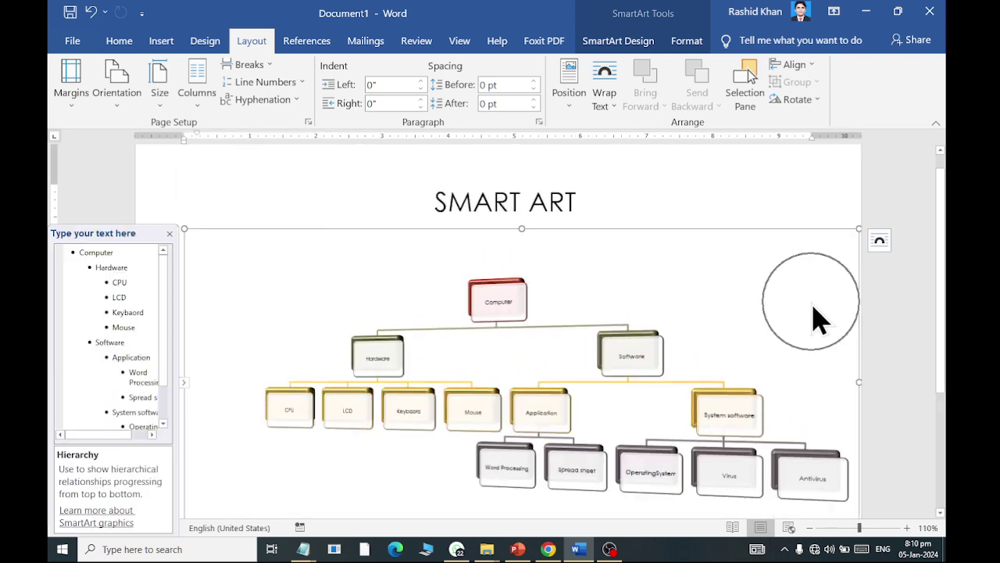
Try the Horizontal Organization Chart layout, then switch the diagram back to Hierarchy.
left_click(647, 43)
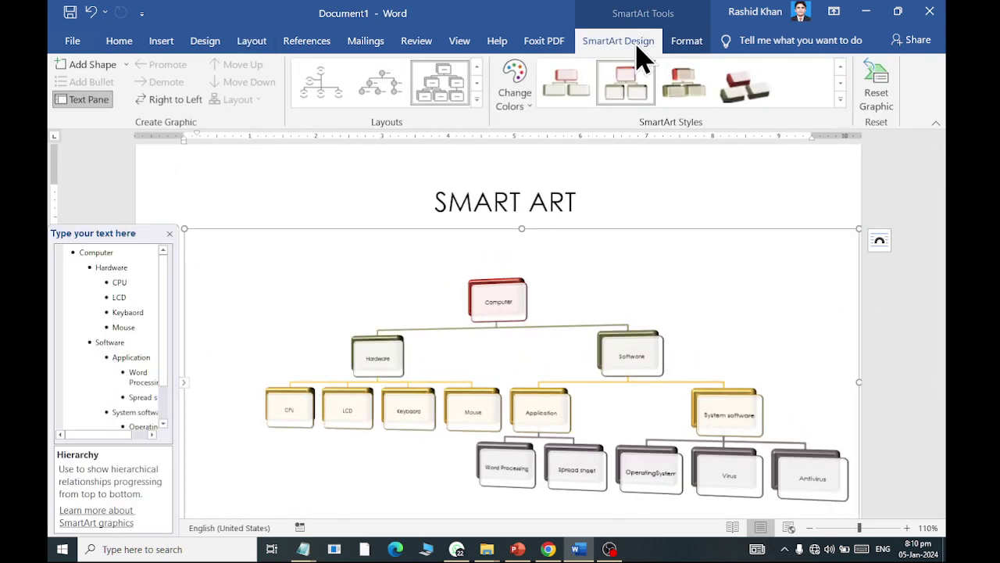
left_click(478, 100)
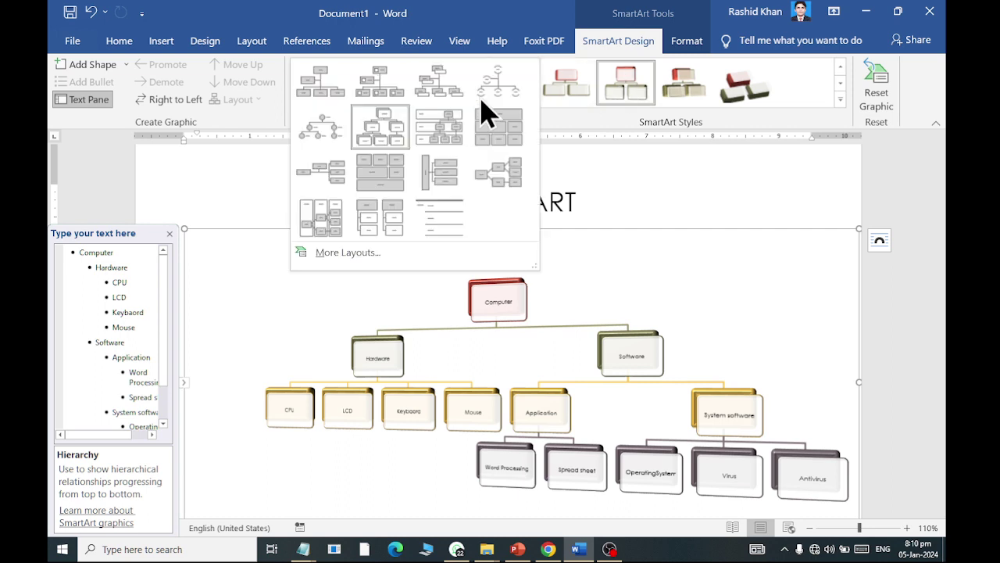
left_click(299, 186)
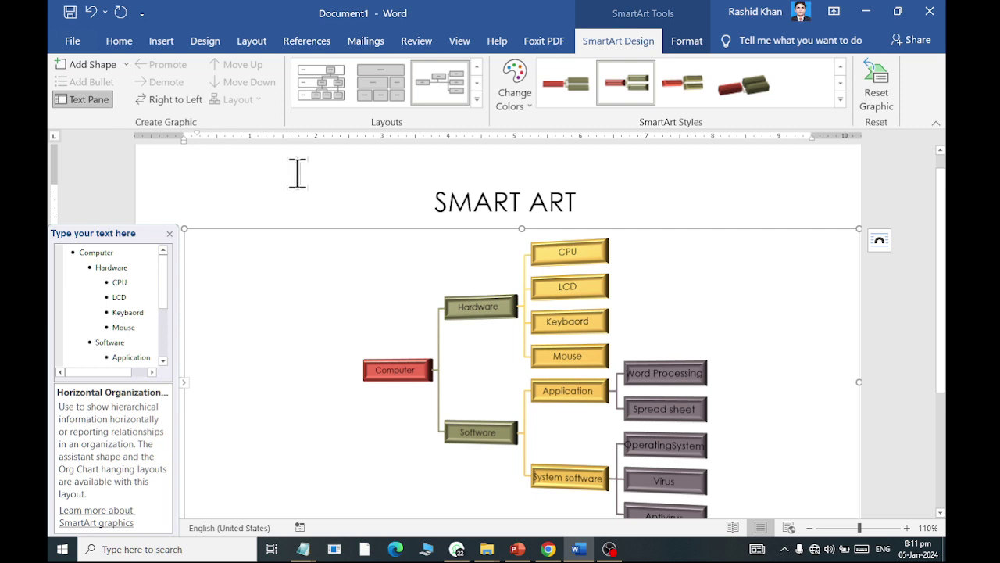
left_click(476, 99)
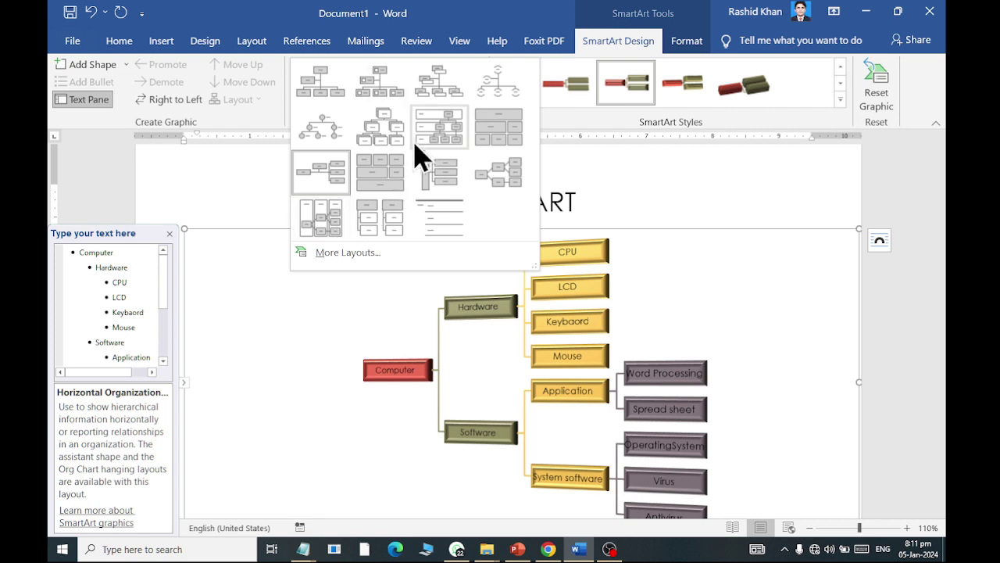
left_click(384, 135)
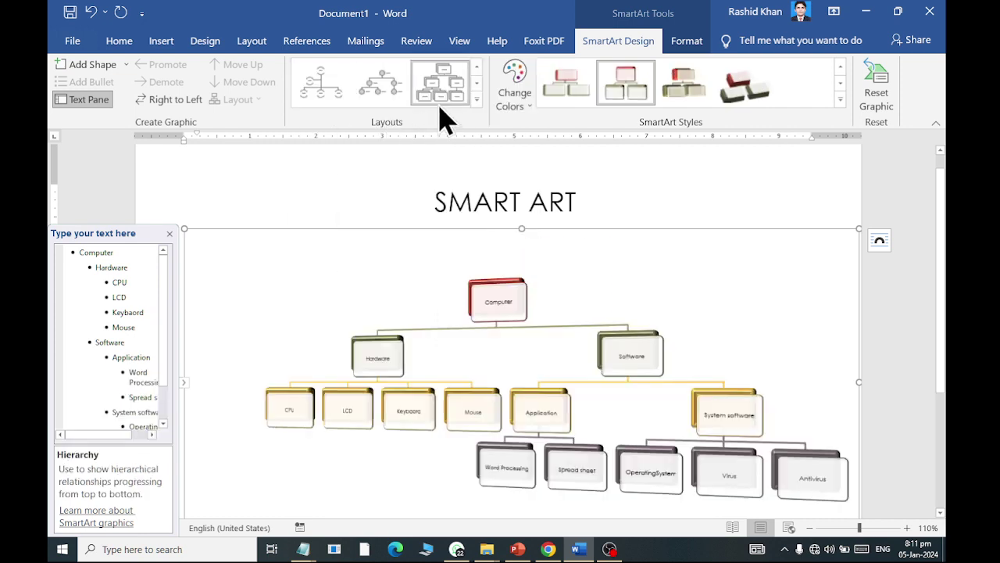
left_click(476, 100)
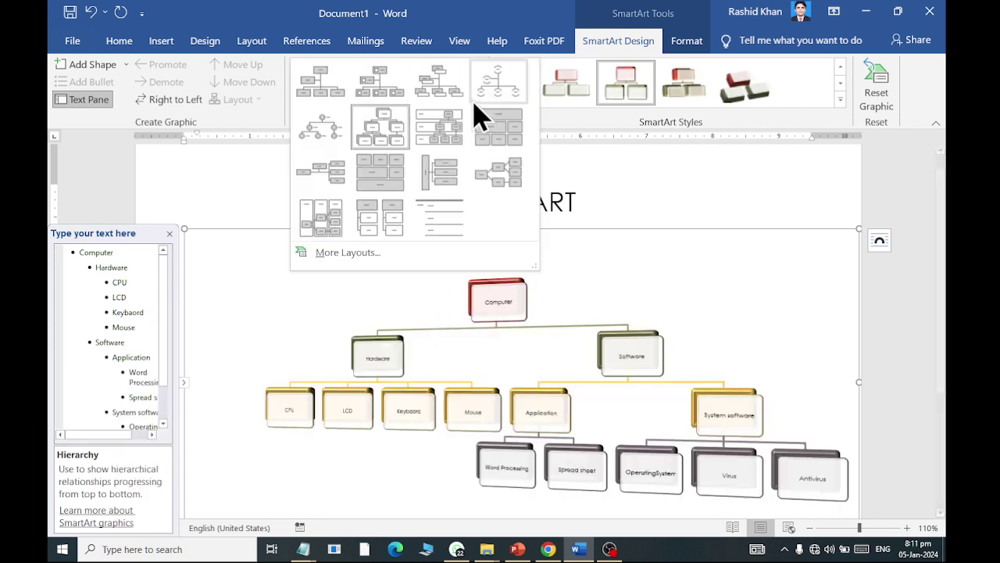
Apply the Circle Picture Hierarchy layout and the first flat SmartArt style.
left_click(328, 136)
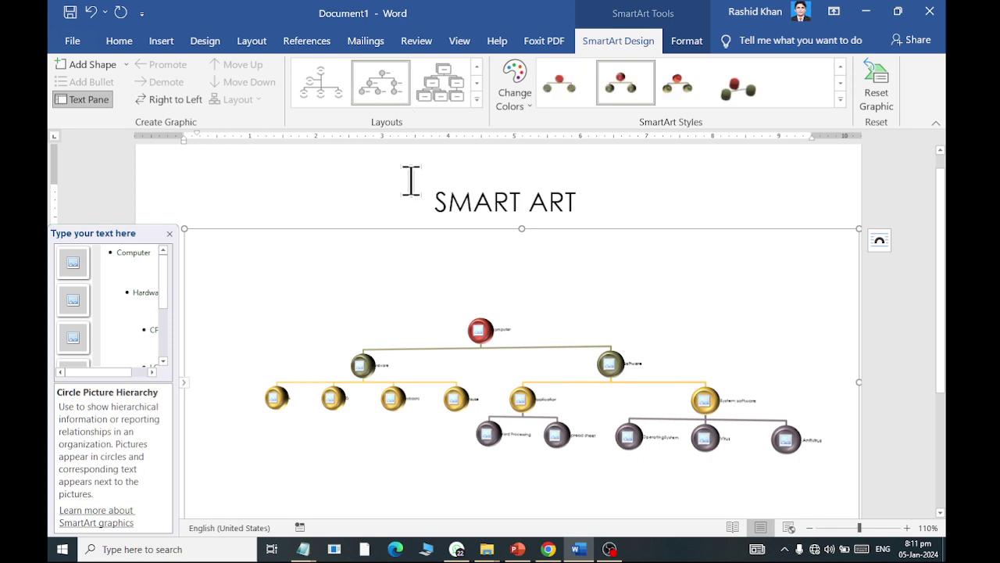
scroll(514, 352, "up", 8, "ctrl")
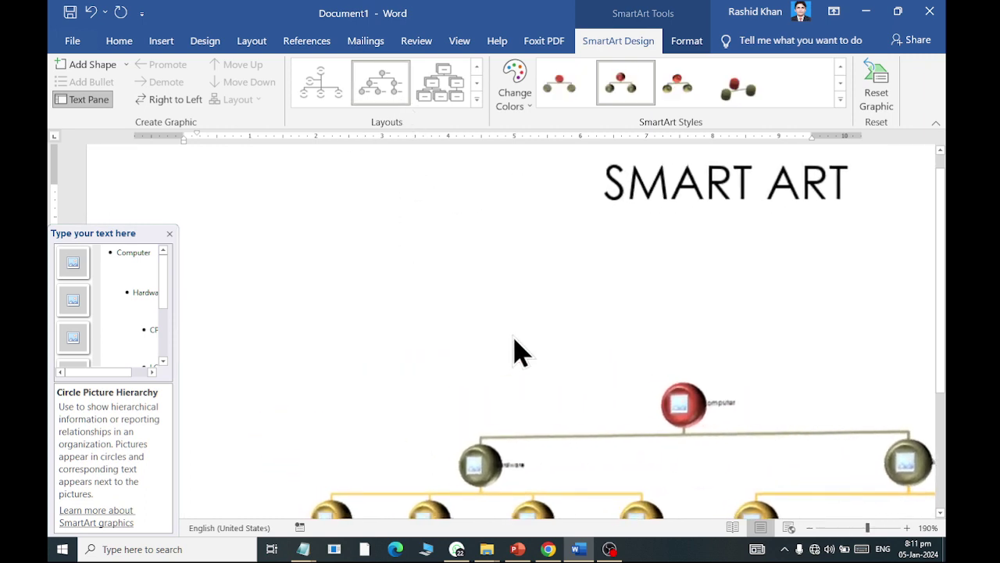
scroll(520, 351, "down", 5)
scroll(529, 342, "down", 1)
scroll(574, 295, "up", 3, "ctrl")
scroll(571, 274, "up", 3)
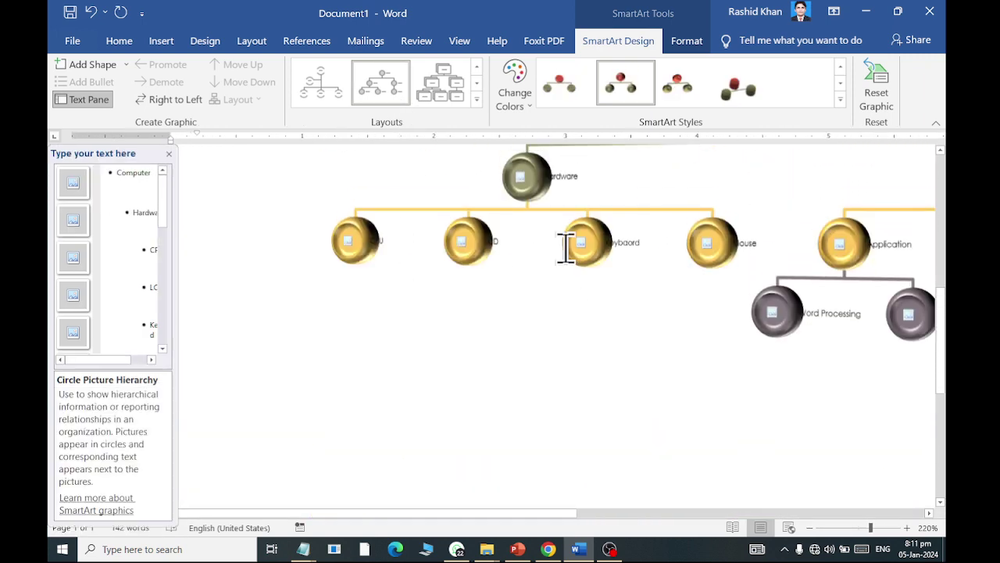
scroll(578, 281, "up", 3)
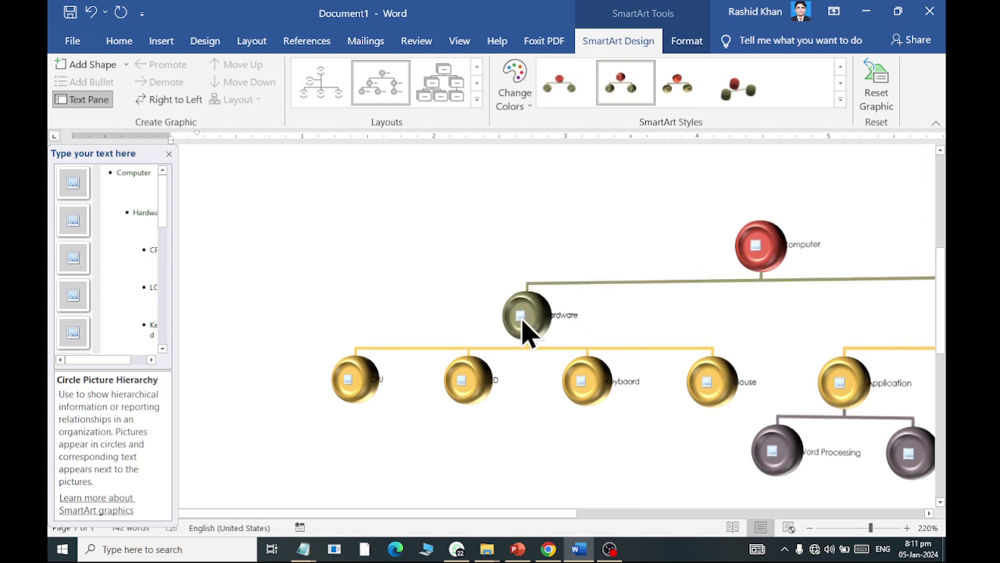
left_click(840, 99)
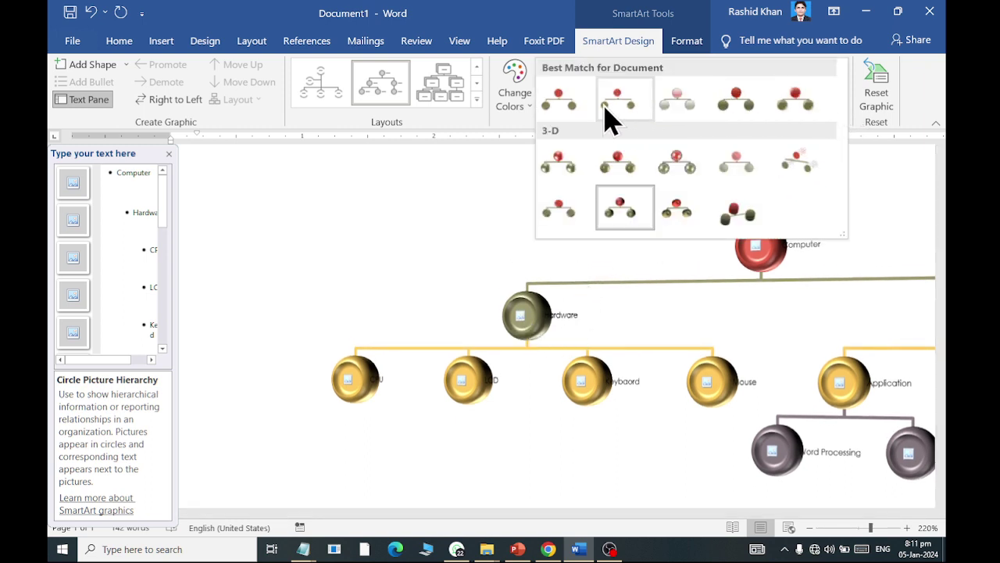
left_click(574, 119)
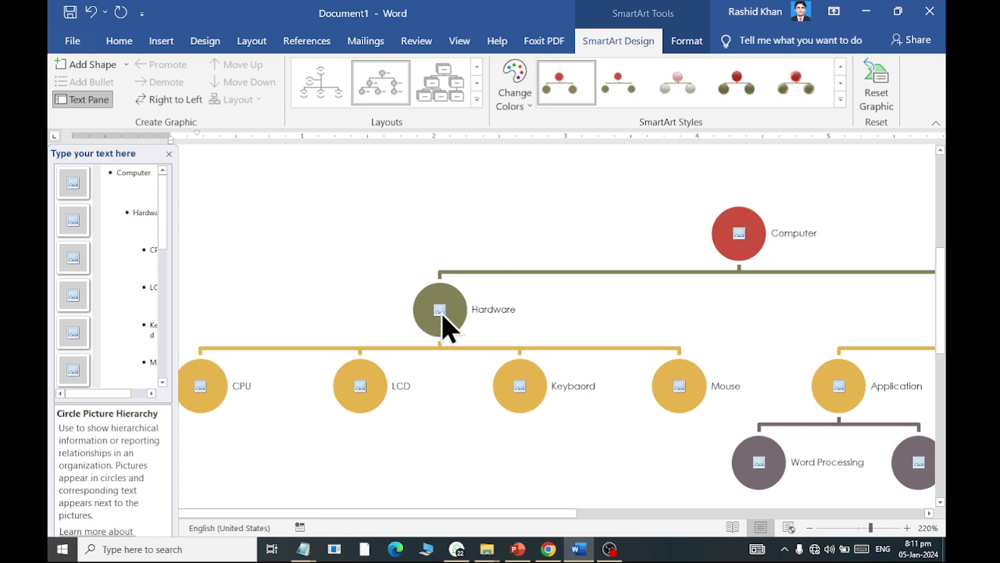
Fill the Hardware circle with the img (3).jpg photo from a file.
left_click(440, 312)
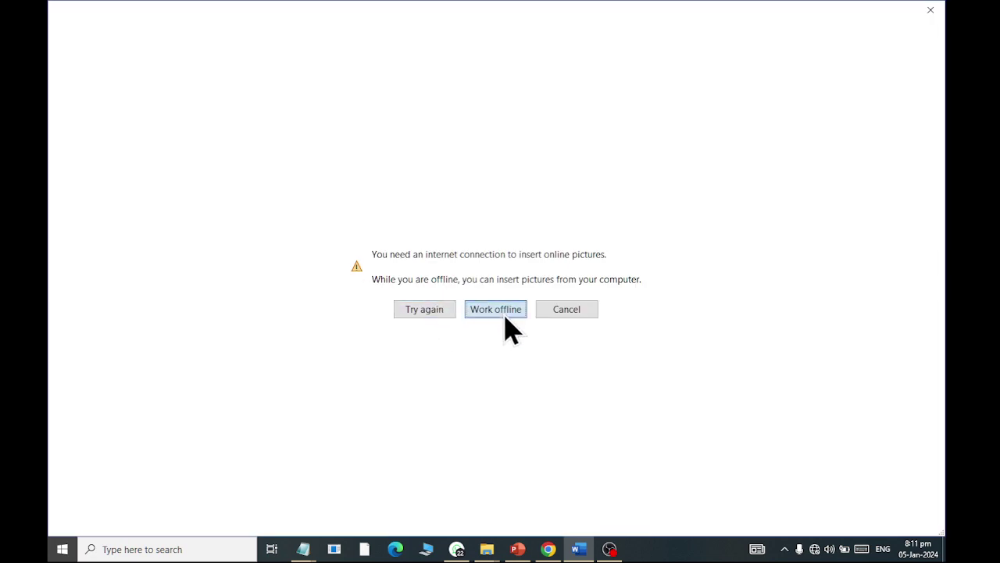
left_click(500, 311)
left_click(313, 226)
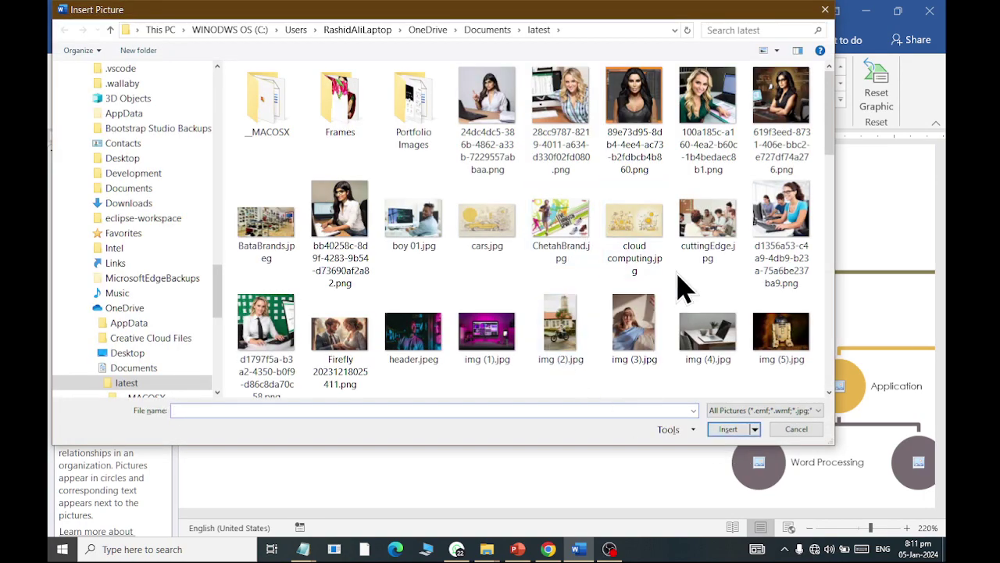
left_click(639, 342)
double_click(639, 342)
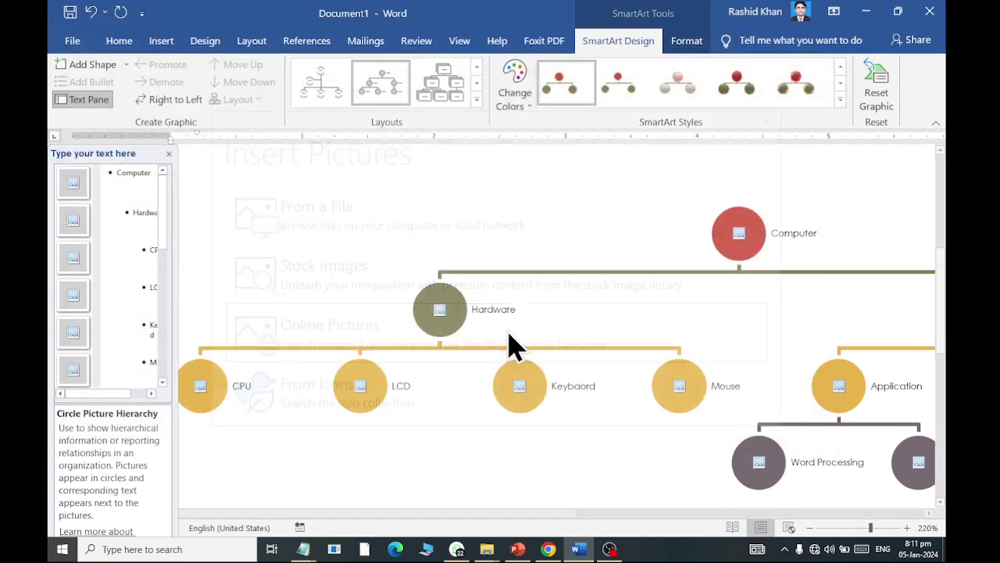
Start adding a picture to the LCD circle, browsing the icon collection and Documents folder.
left_click(362, 387)
left_click(360, 390)
left_click(505, 309)
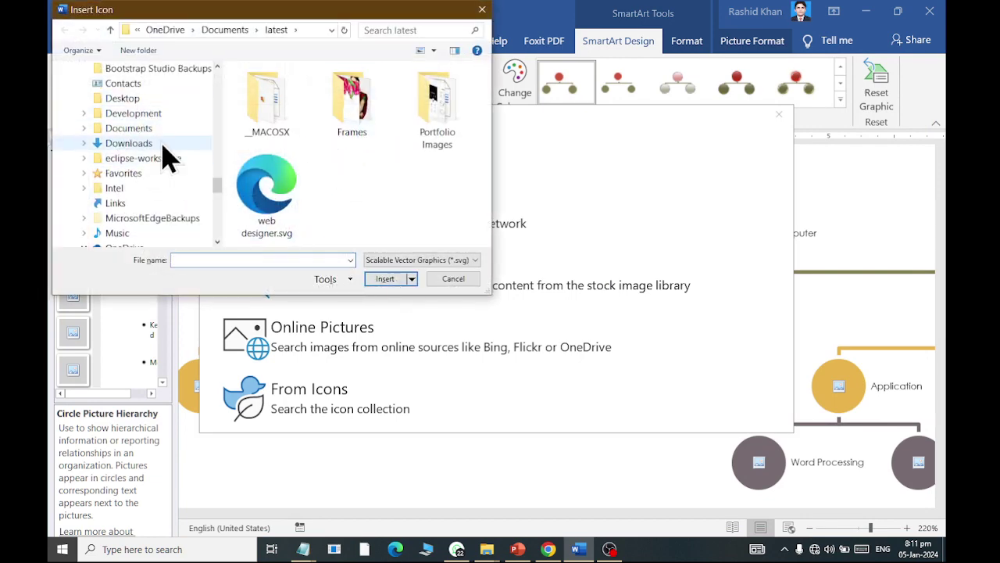
scroll(162, 164, "up", 1)
scroll(164, 152, "up", 2)
scroll(164, 152, "up", 1)
scroll(164, 153, "up", 3)
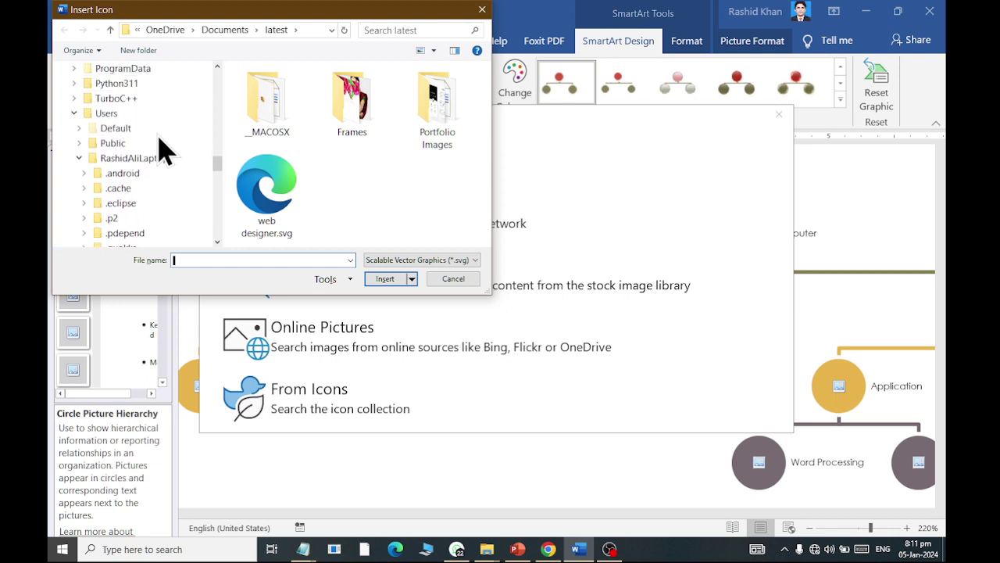
scroll(164, 148, "up", 2)
scroll(161, 152, "up", 2)
scroll(165, 152, "up", 2)
scroll(161, 156, "up", 2)
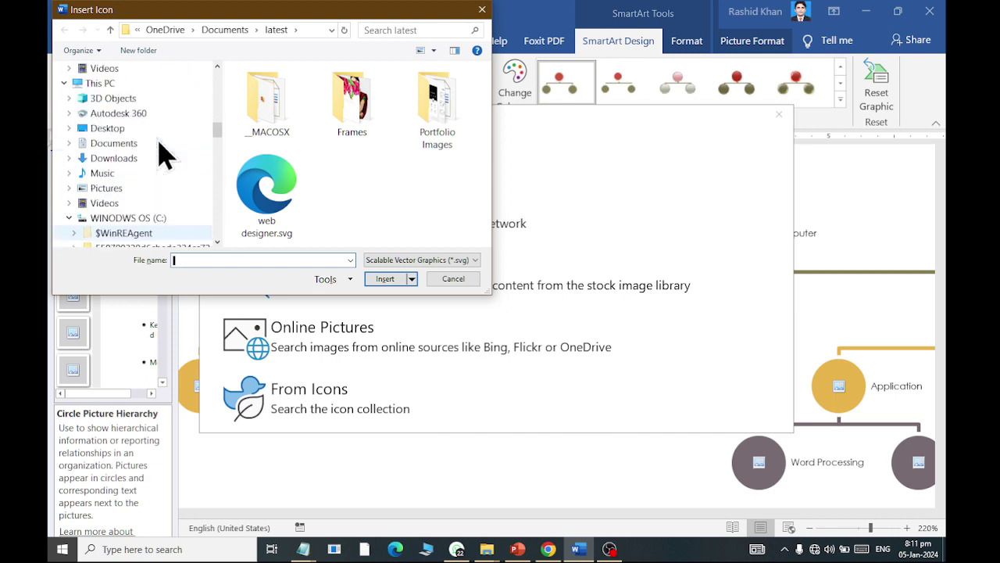
scroll(154, 155, "up", 1)
left_click(129, 143)
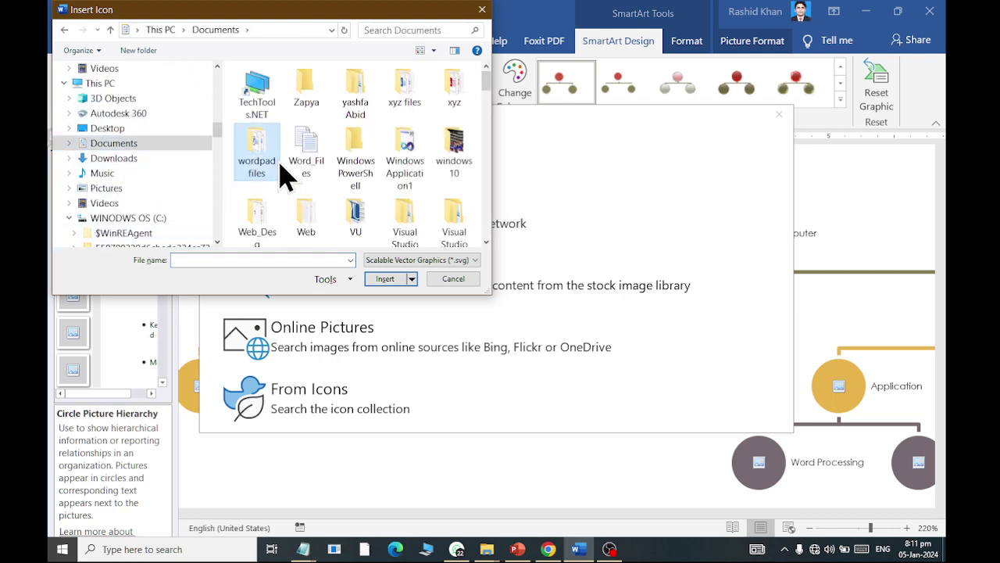
key("Return")
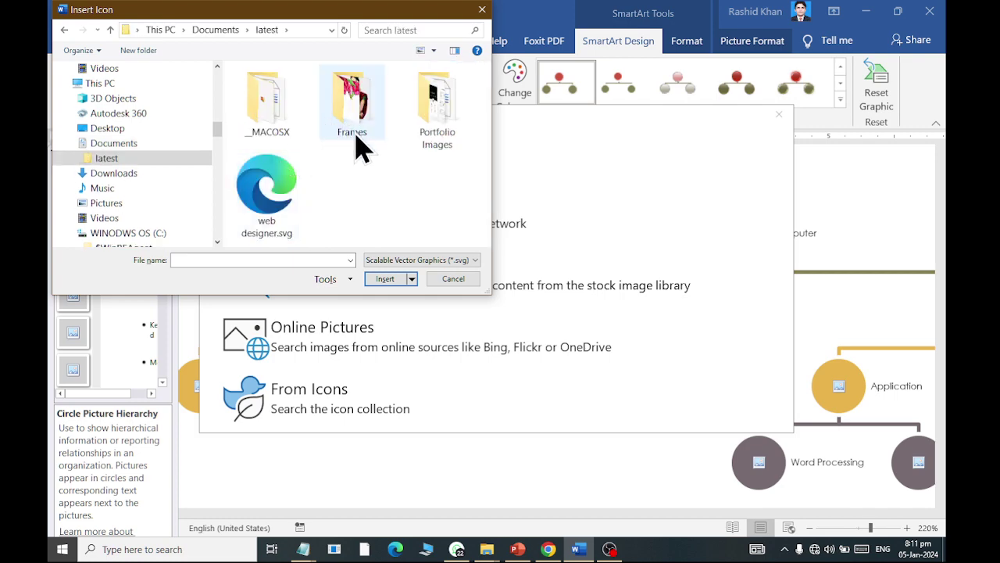
Insert the smiling blonde woman photo from a file into the LCD circle.
left_click(453, 281)
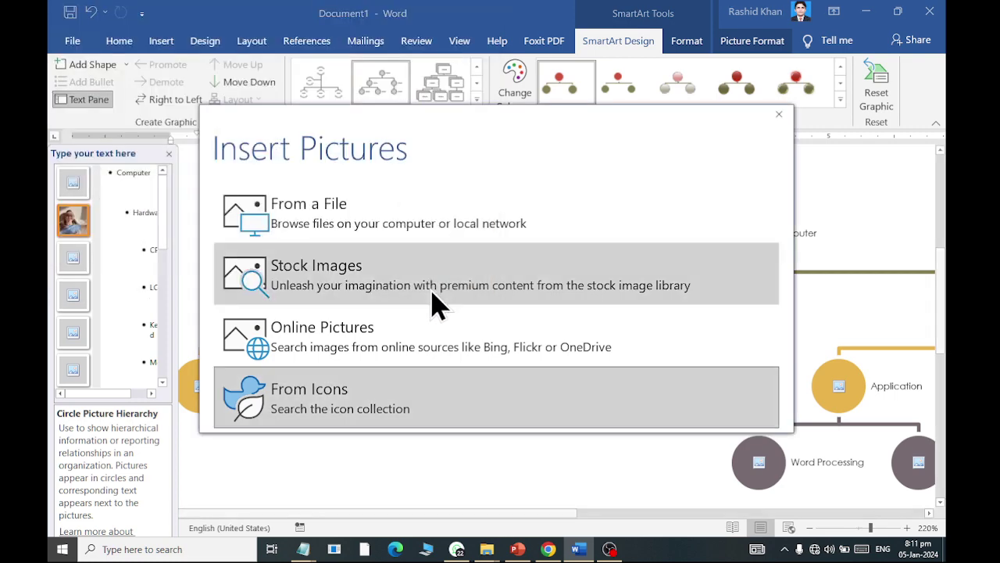
left_click(263, 217)
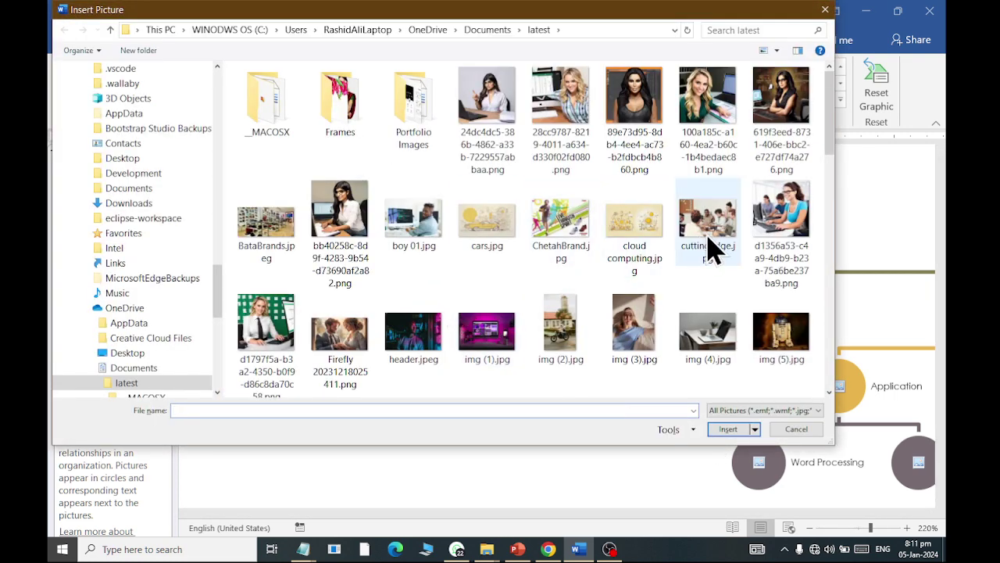
double_click(706, 118)
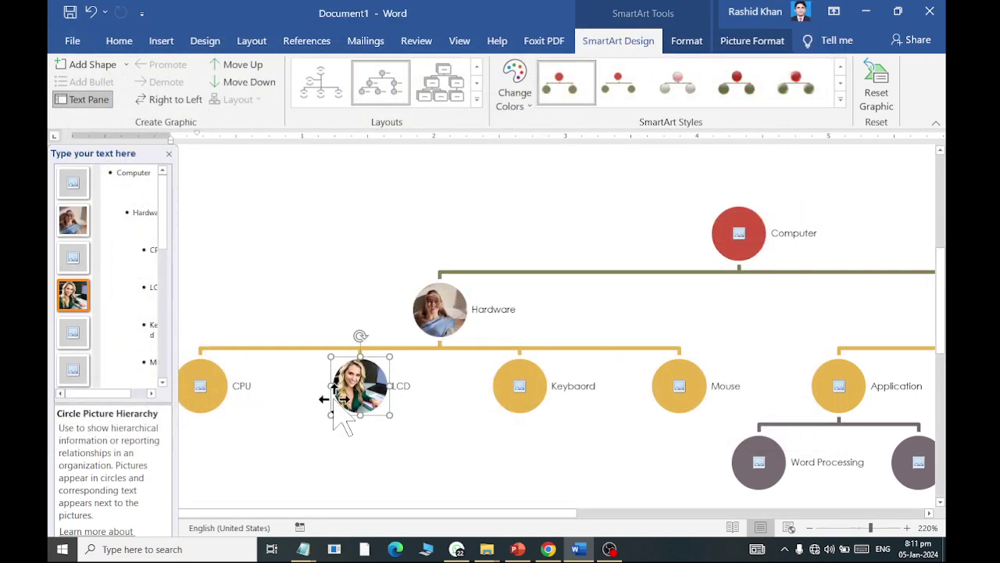
Fill the CPU circle with the woman-at-desk photo from a file.
left_click(199, 383)
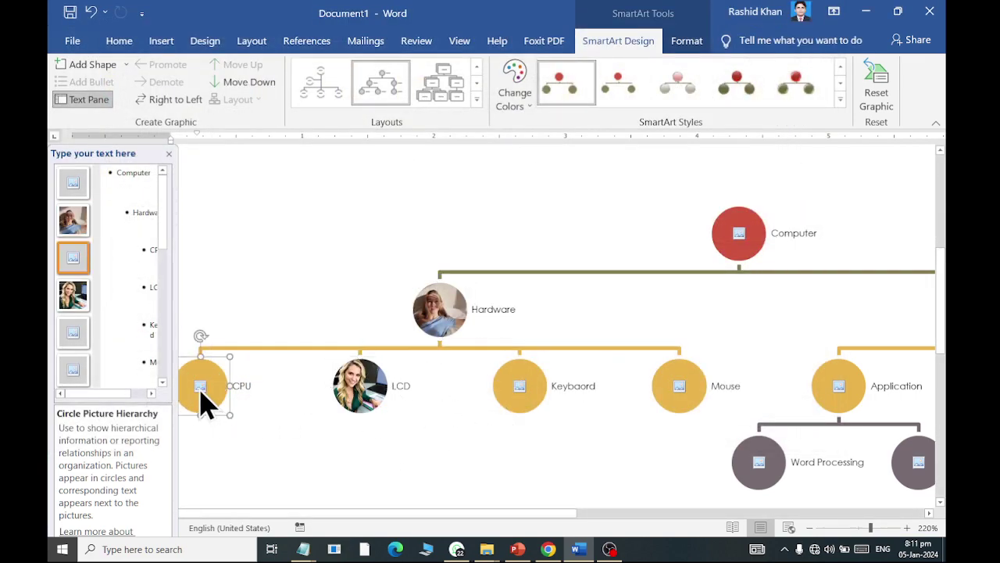
left_click(201, 389)
left_click(390, 234)
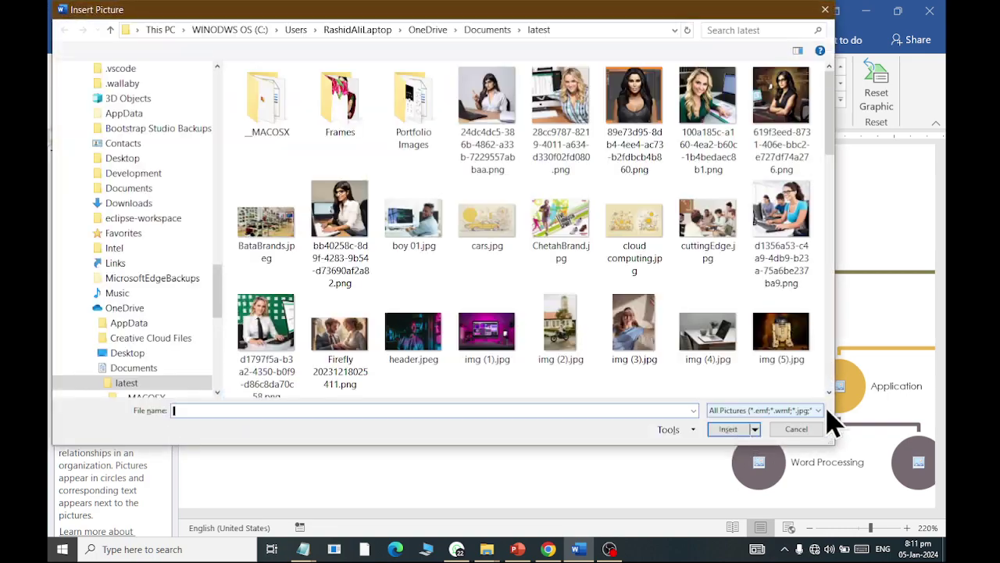
double_click(265, 340)
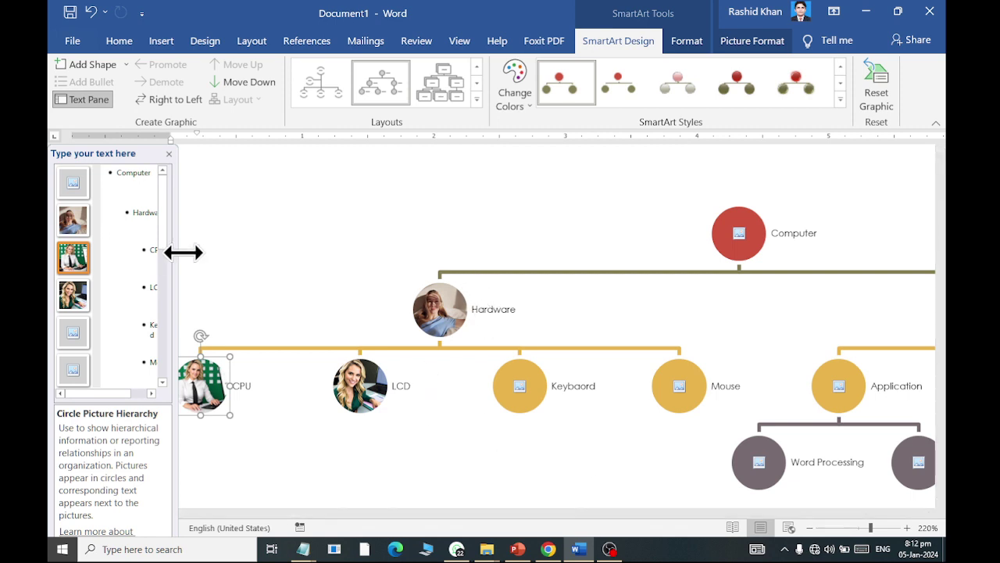
Widen the text pane and fill the Computer circle with the people-at-laptops photo.
left_click_drag(174, 286, 244, 286)
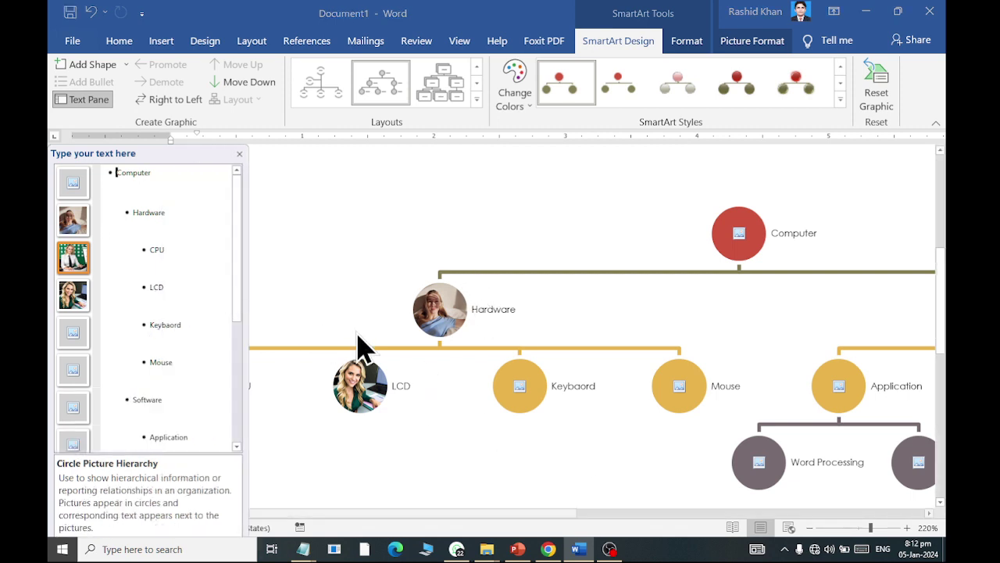
left_click(74, 184)
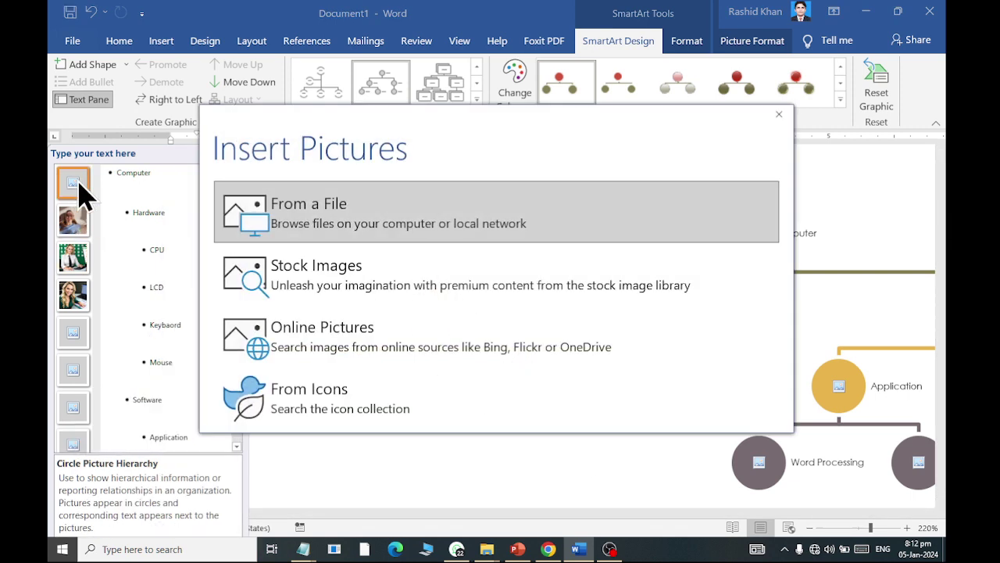
left_click(356, 227)
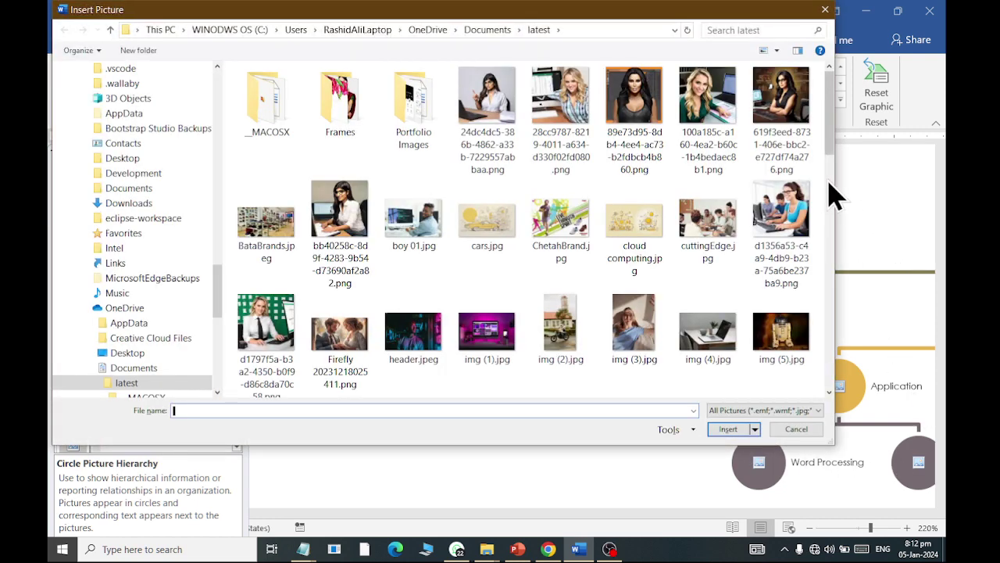
double_click(780, 209)
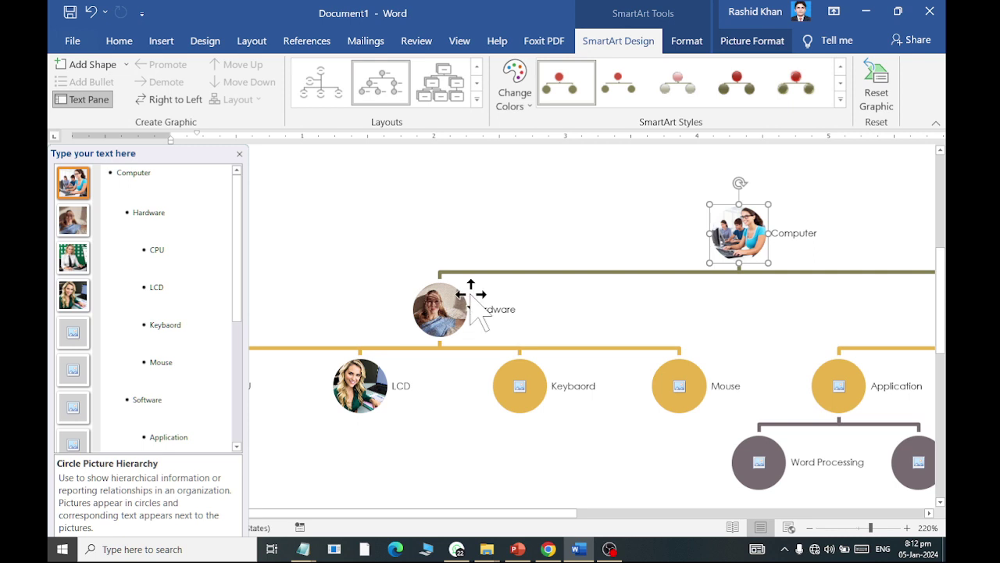
left_click(480, 250)
scroll(480, 250, "down", 4, "ctrl")
scroll(482, 251, "down", 3, "ctrl")
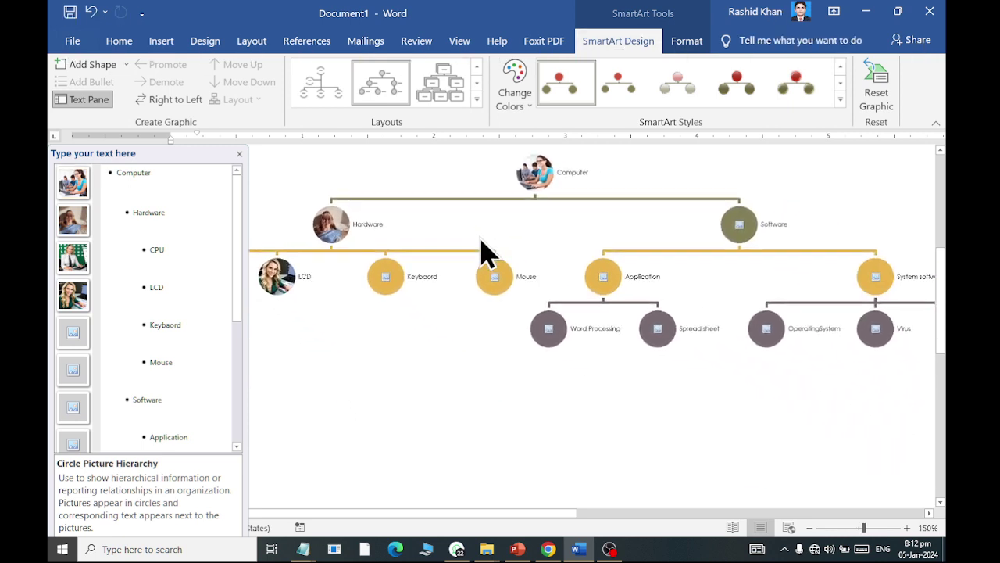
scroll(482, 251, "down", 3, "ctrl")
Expand the Layouts gallery on the SmartArt Design tab to show all hierarchy layouts.
left_click(477, 99)
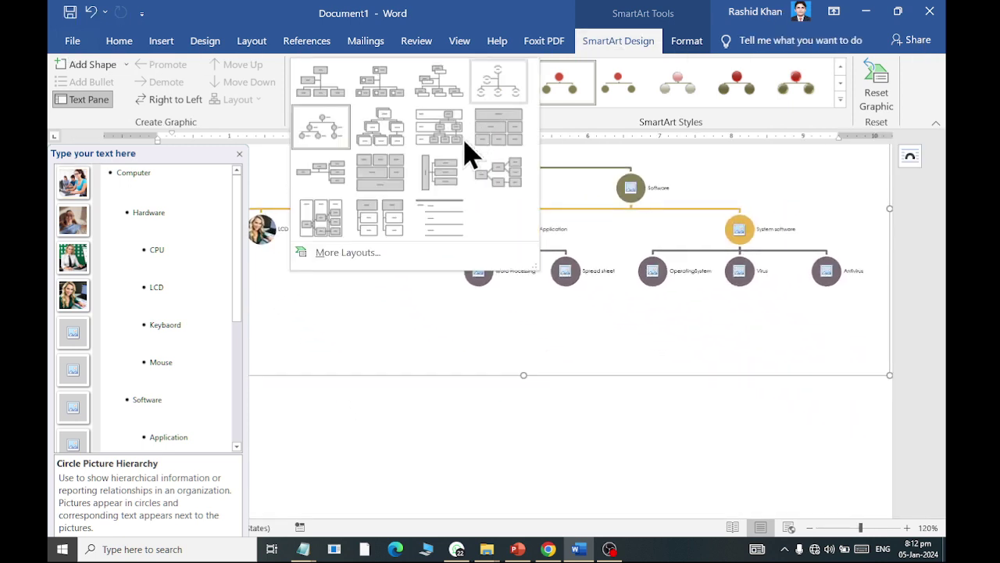